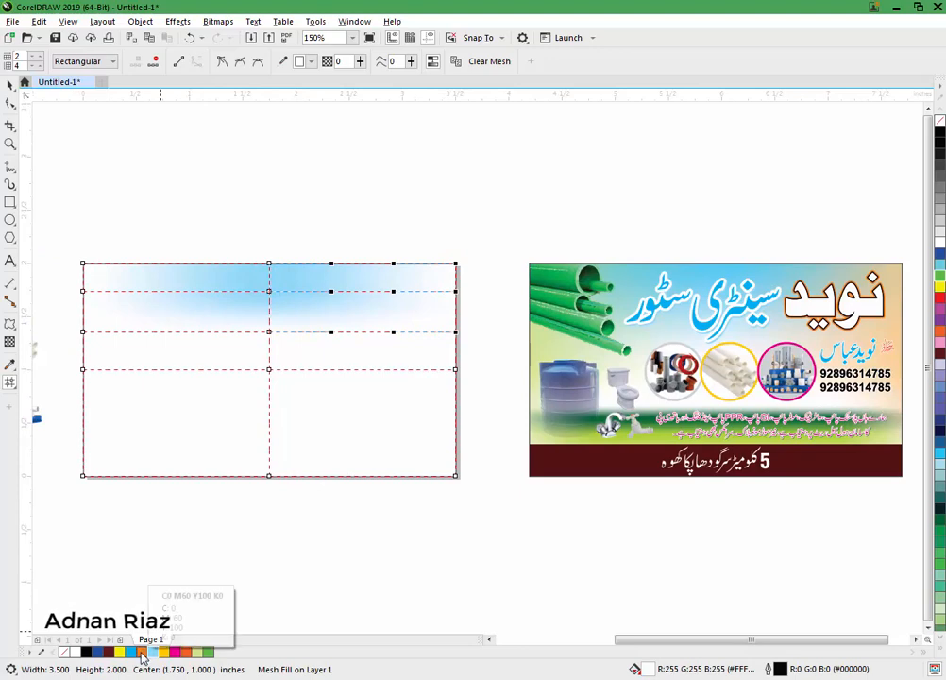
# Step: Tint the right-side mesh nodes orange, undoing the orange that was also applied to the top-left nodes
pyautogui.click(141, 651)
pyautogui.hscroll(-2, 137, 302)
pyautogui.moveTo(288, 244); pyautogui.dragTo(177, 351)
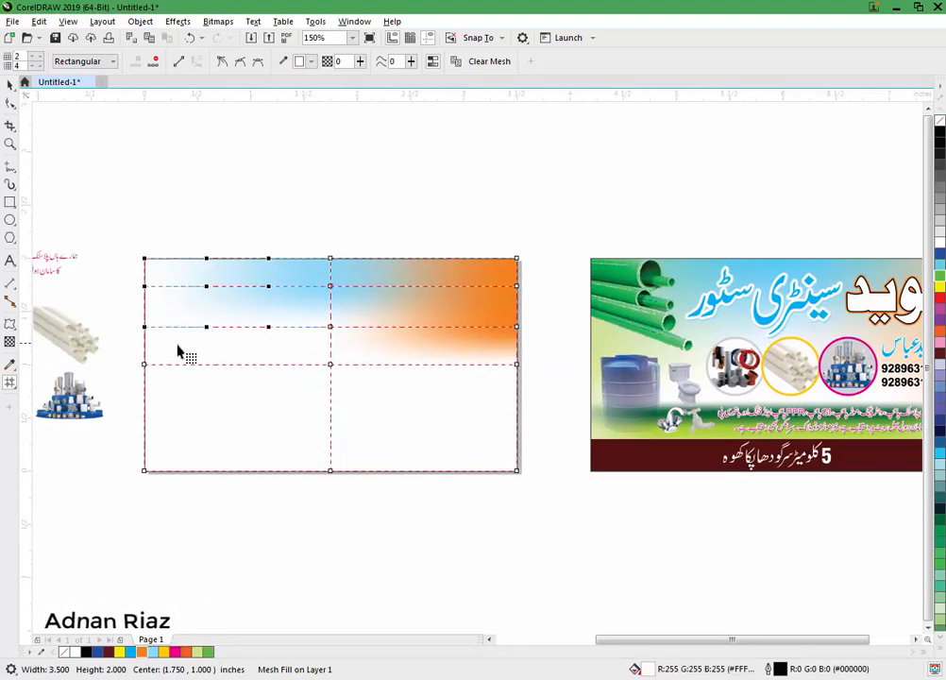
pyautogui.click(141, 652)
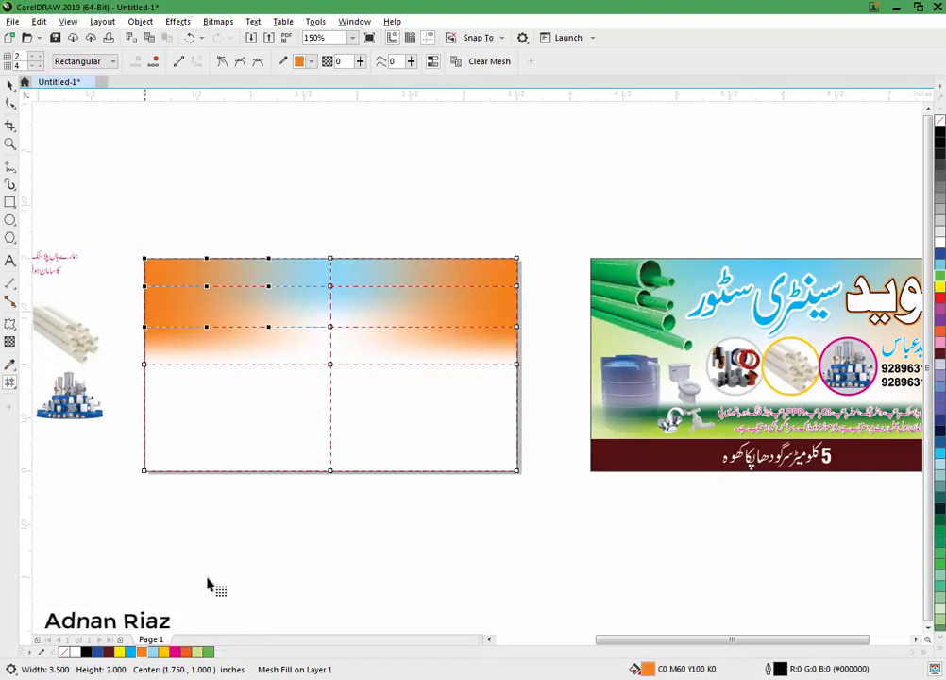
pyautogui.moveTo(228, 569); pyautogui.dragTo(220, 571)
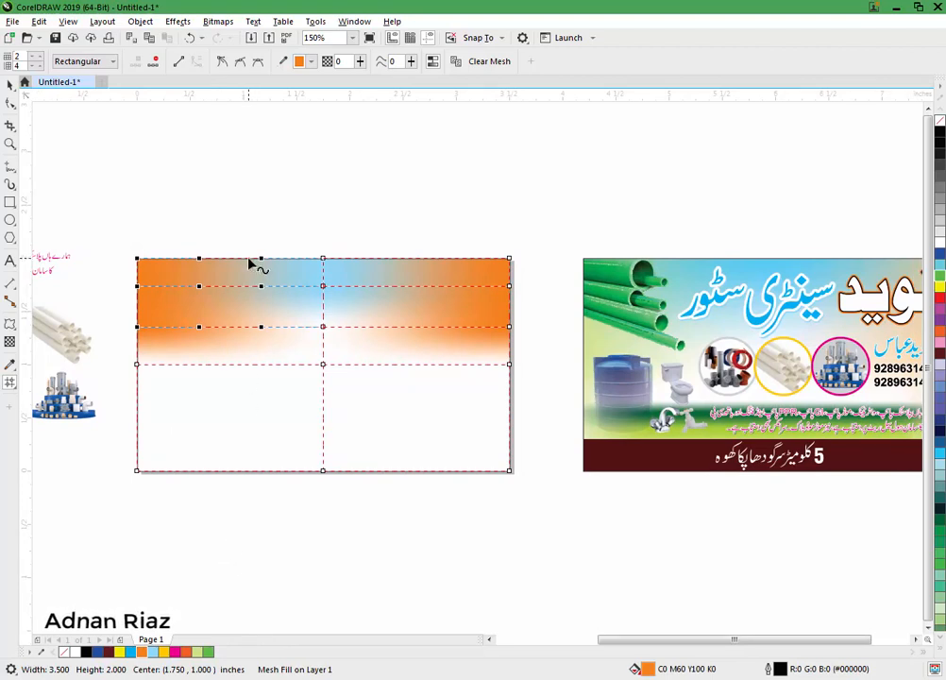
pyautogui.hotkey('ctrl', 'z')
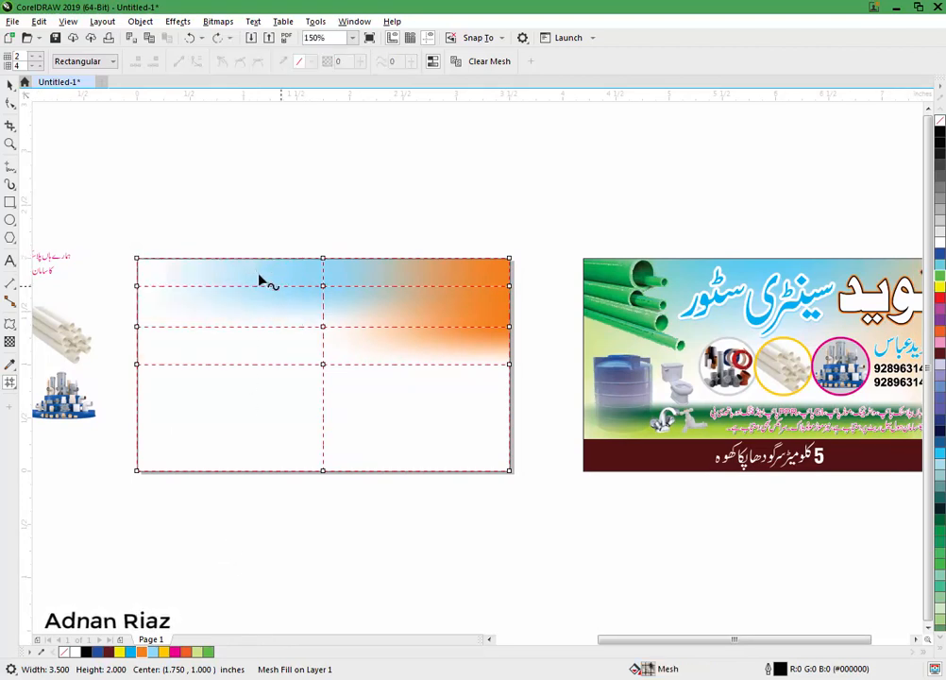
# Step: Add two vertical mesh lines and tint the left-side nodes yellow-green
pyautogui.doubleClick(267, 288)
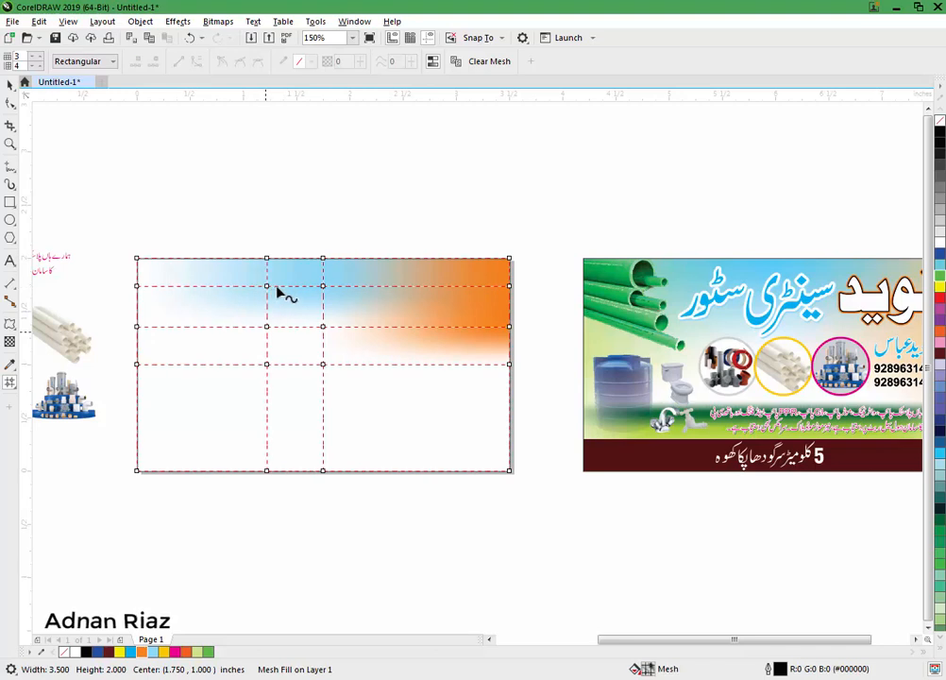
pyautogui.doubleClick(368, 284)
pyautogui.moveTo(248, 249); pyautogui.dragTo(393, 308)
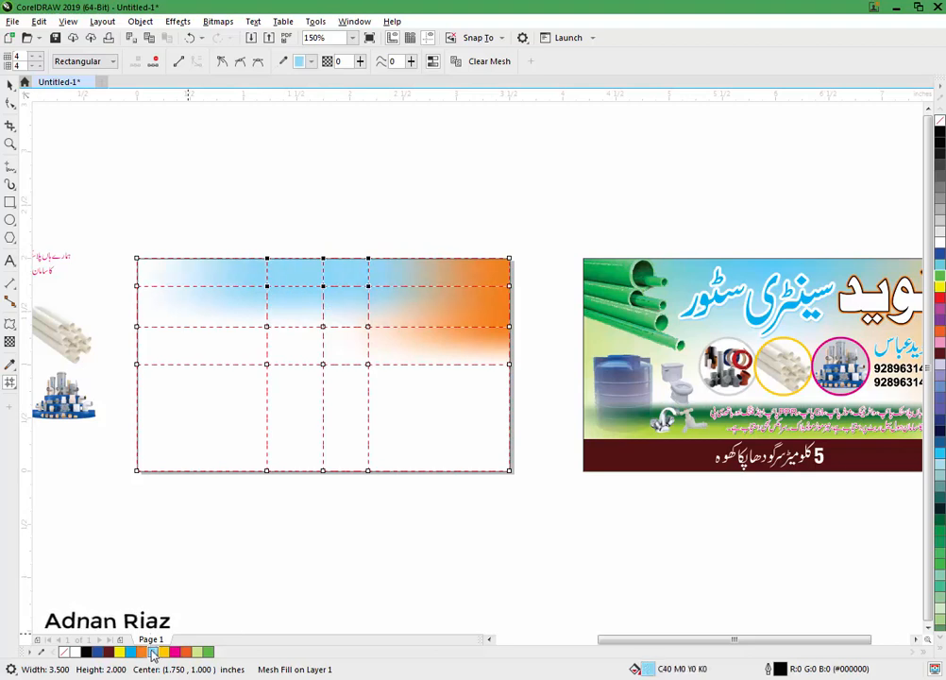
pyautogui.moveTo(129, 242); pyautogui.dragTo(156, 351)
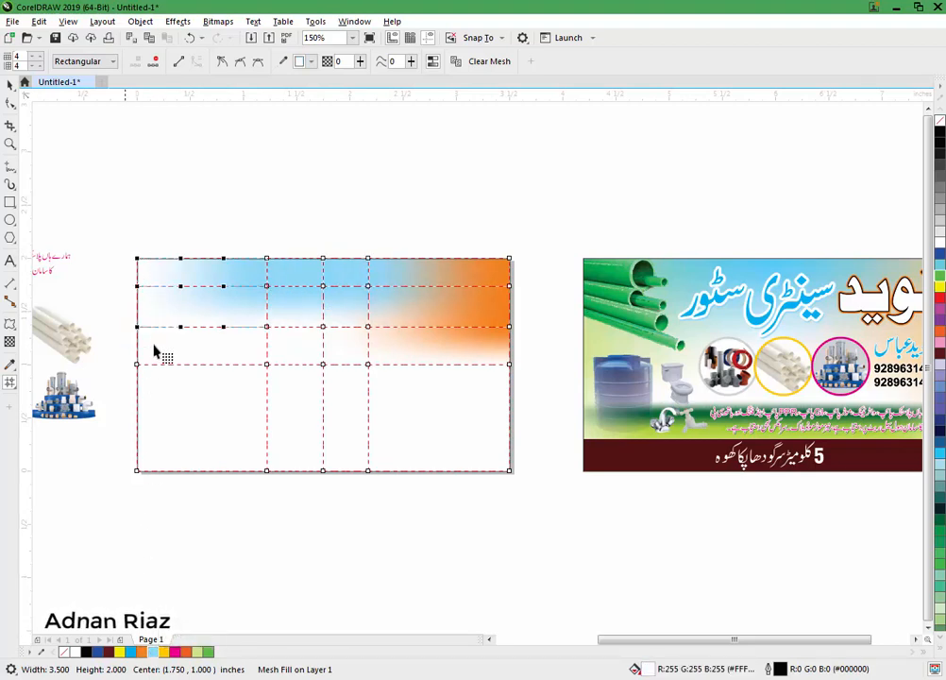
pyautogui.click(200, 652)
# Step: Colour the three middle mesh nodes light blue
pyautogui.hscroll(1, 205, 586)
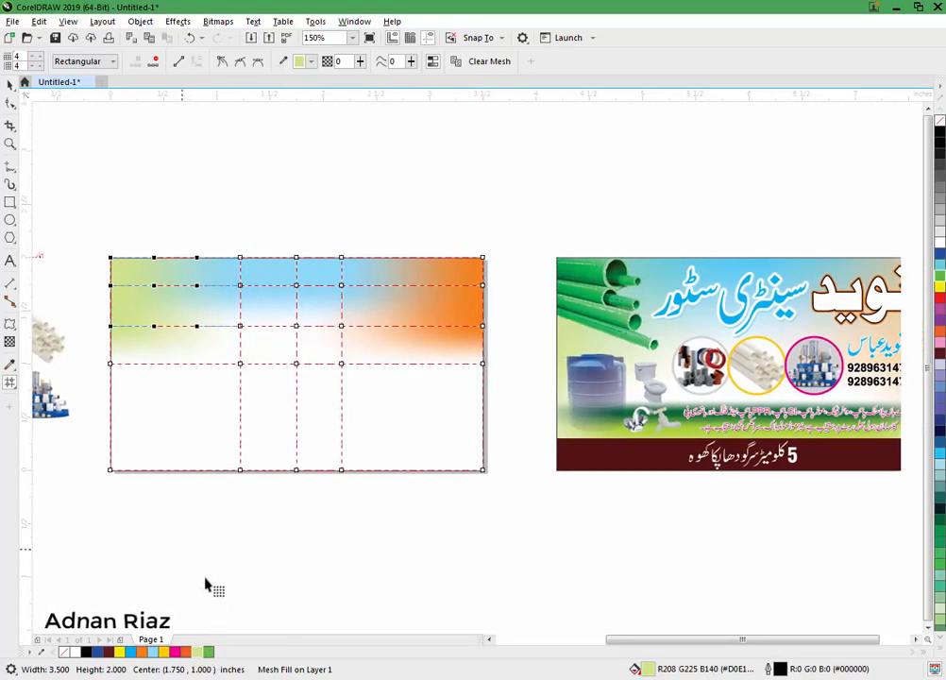
pyautogui.moveTo(232, 319); pyautogui.dragTo(355, 339)
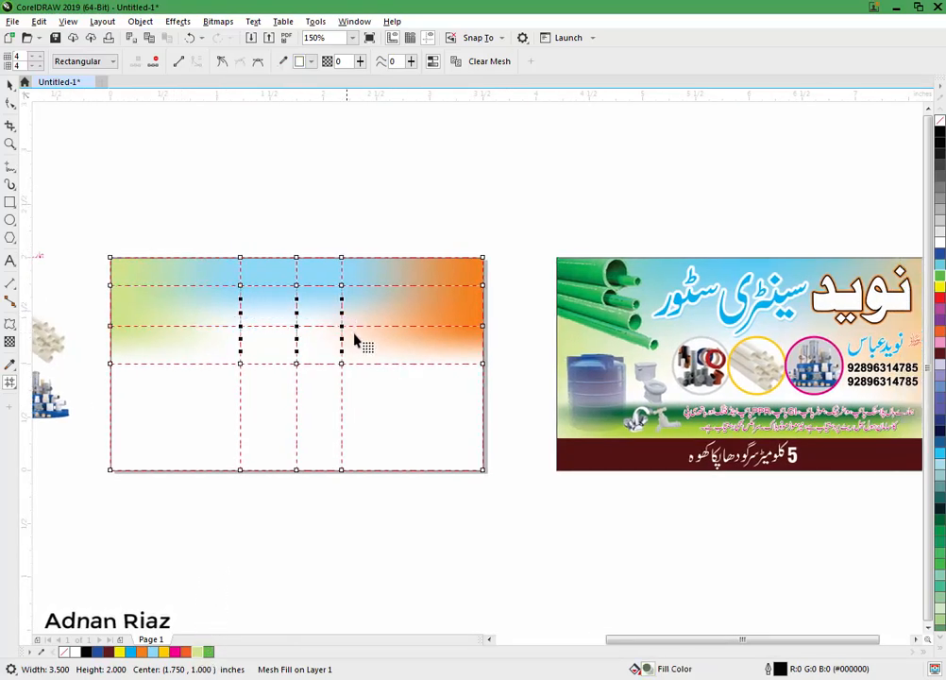
pyautogui.click(168, 651)
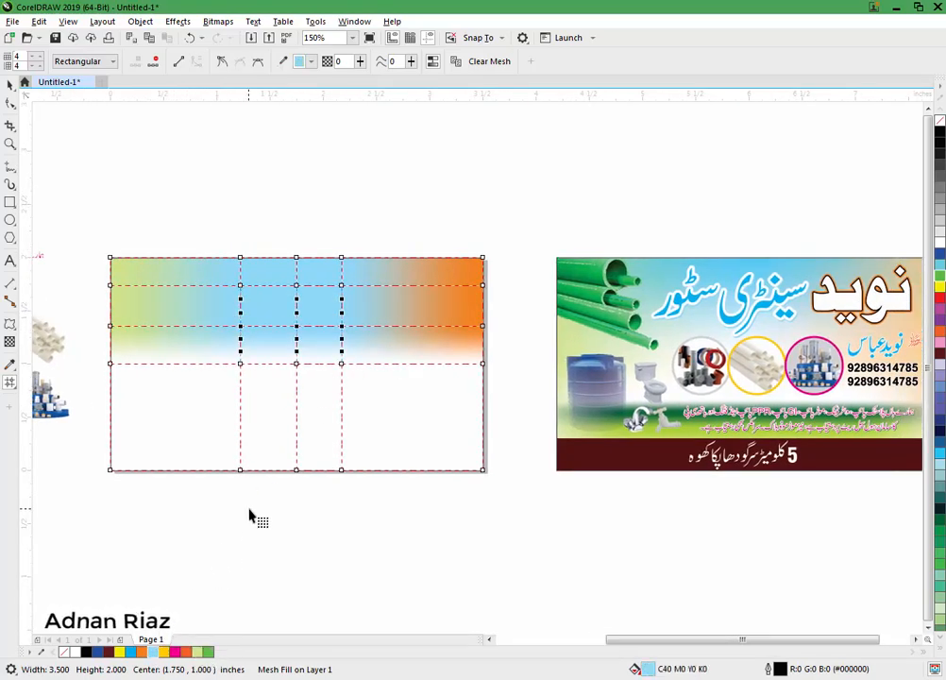
# Step: Add a horizontal mesh line lower in the card and select the lower-row centre nodes
pyautogui.hscroll(1, 250, 513)
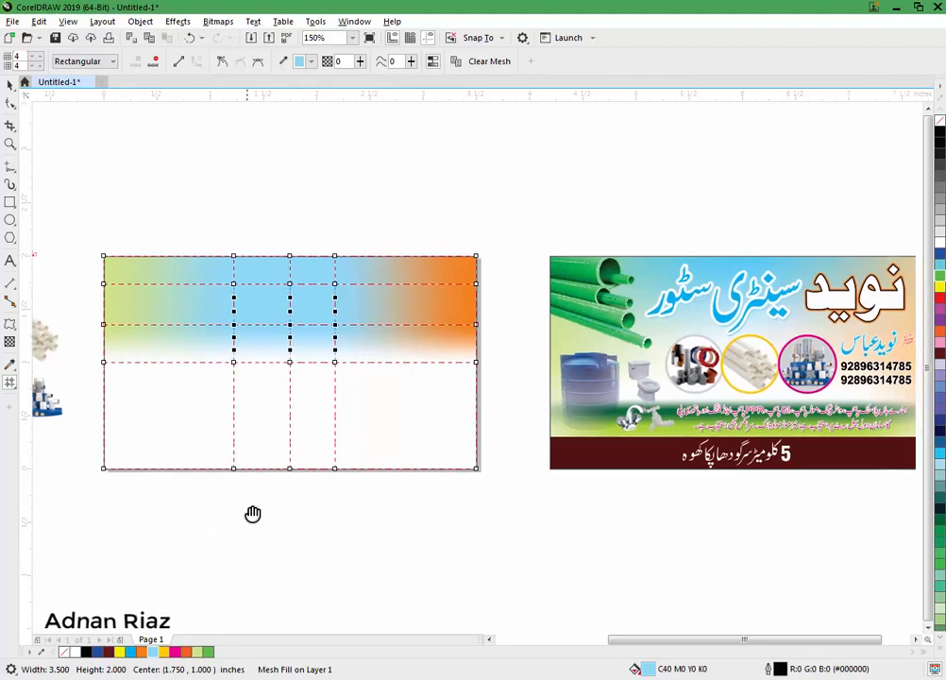
pyautogui.doubleClick(291, 401)
pyautogui.moveTo(228, 357); pyautogui.dragTo(344, 422)
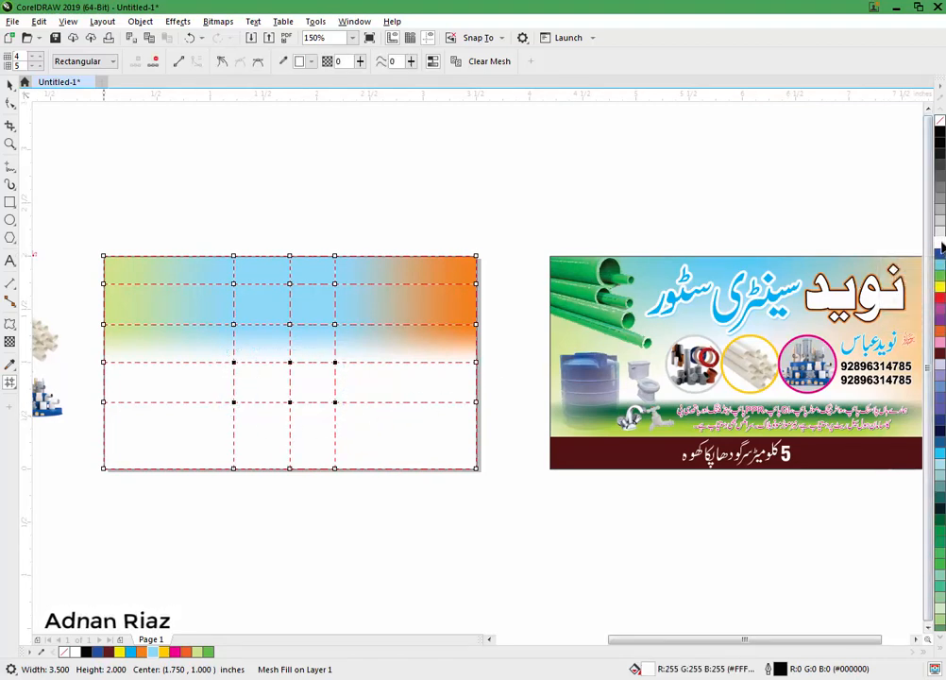
# Step: Tint the lower left-edge nodes light green and the lower right-edge nodes soft peach (C4 M40 Y62 K0)
pyautogui.moveTo(91, 354); pyautogui.dragTo(118, 494)
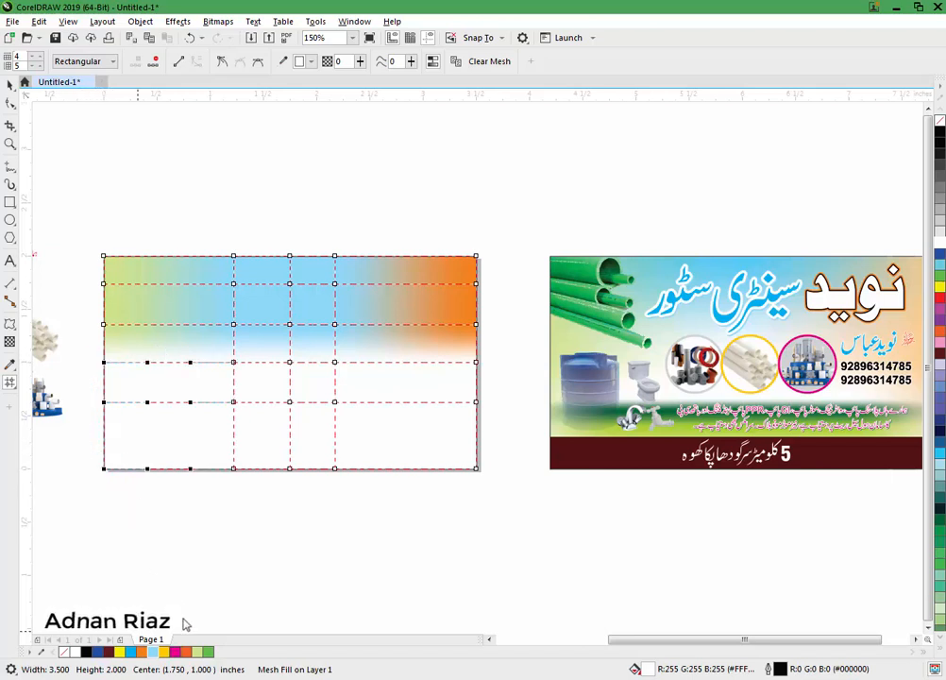
pyautogui.click(201, 651)
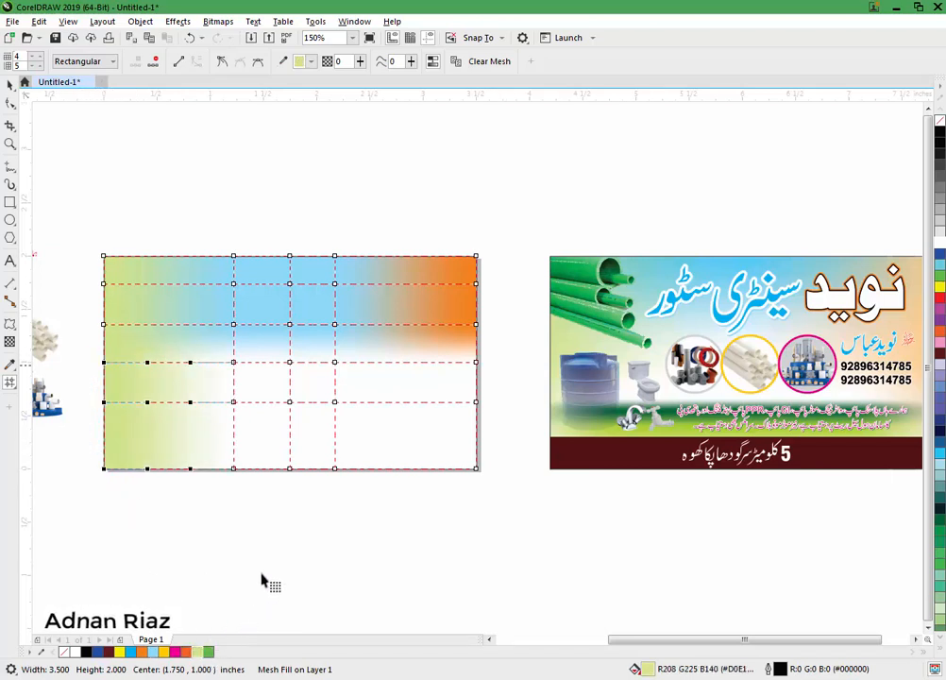
pyautogui.hscroll(1, 422, 381)
pyautogui.moveTo(429, 366); pyautogui.dragTo(411, 488)
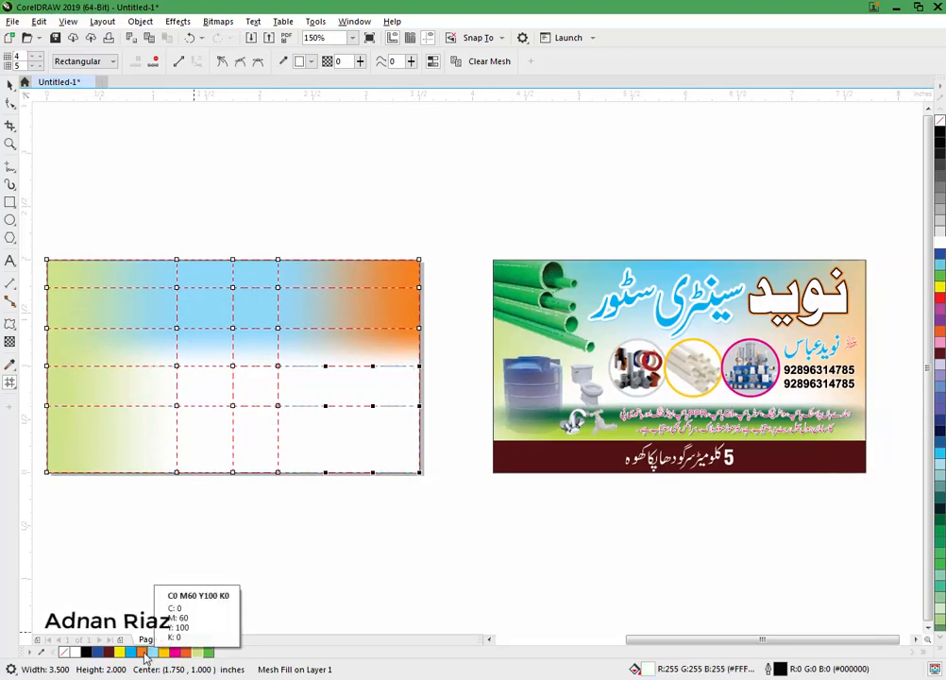
pyautogui.click(143, 652)
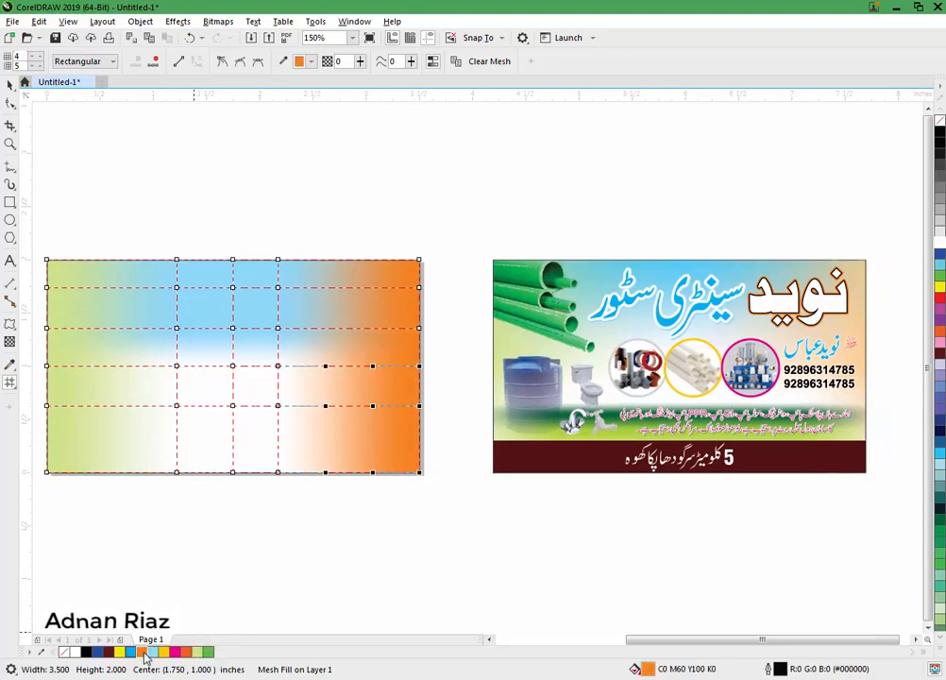
pyautogui.click(311, 61)
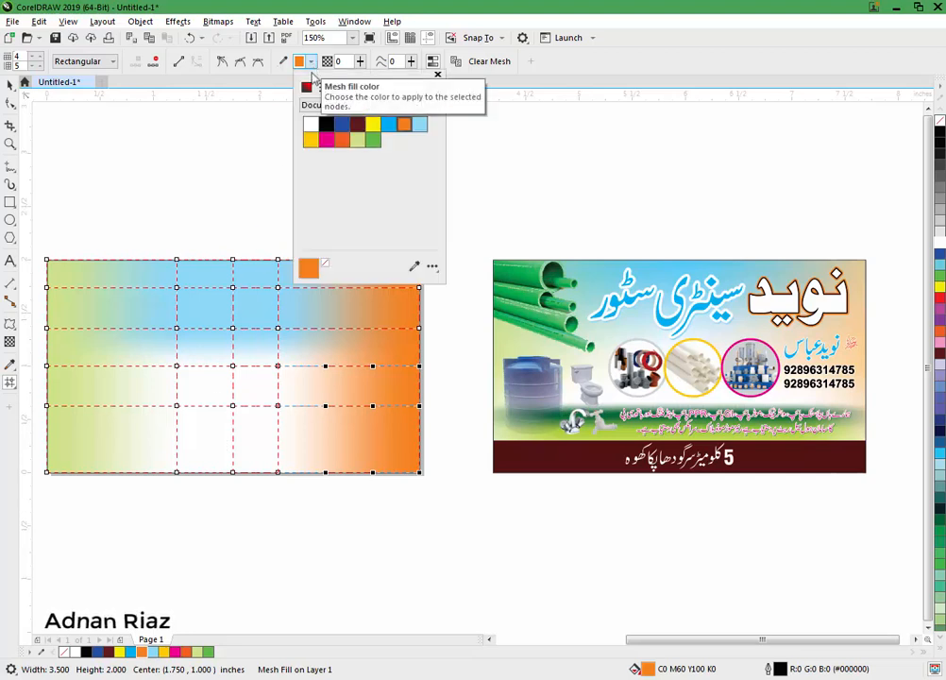
pyautogui.click(306, 87)
pyautogui.moveTo(342, 121); pyautogui.dragTo(346, 123)
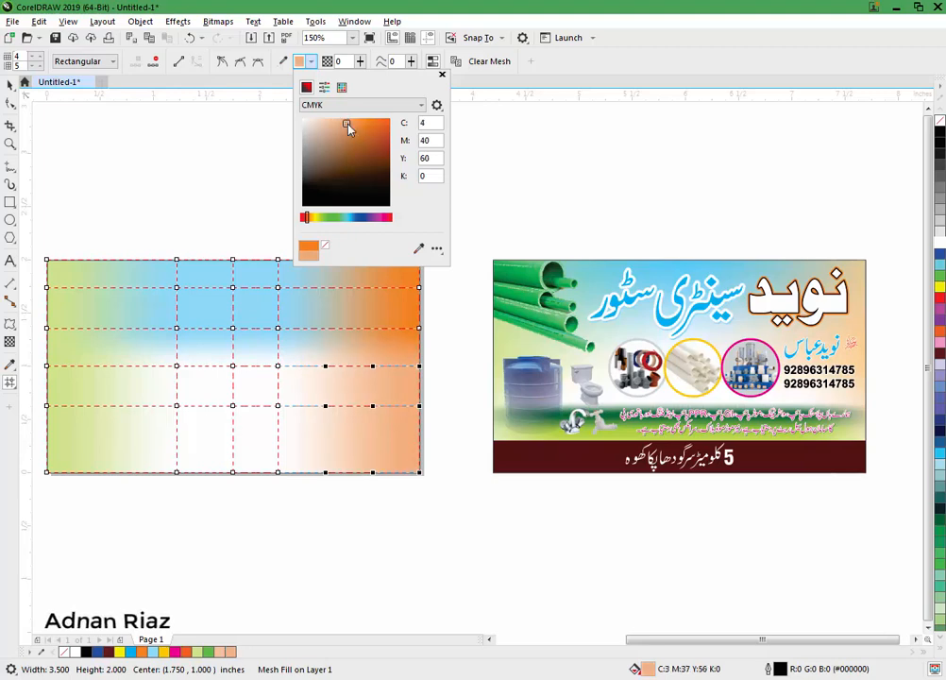
pyautogui.hscroll(-3, 247, 521)
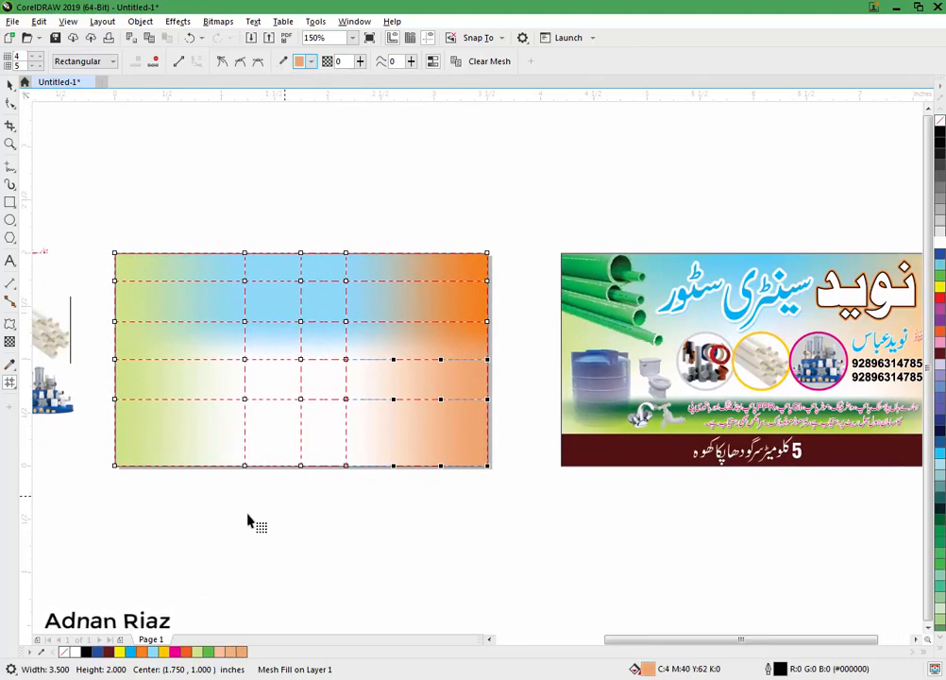
# Step: Add two mesh rows near the bottom and colour their centre nodes green #179917
pyautogui.doubleClick(291, 416)
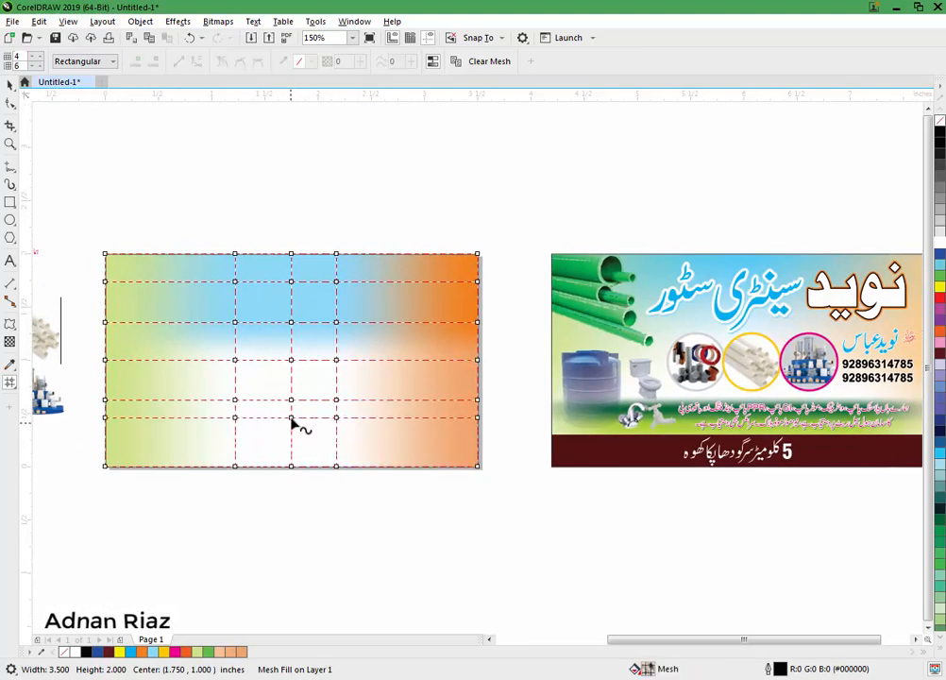
pyautogui.doubleClick(289, 426)
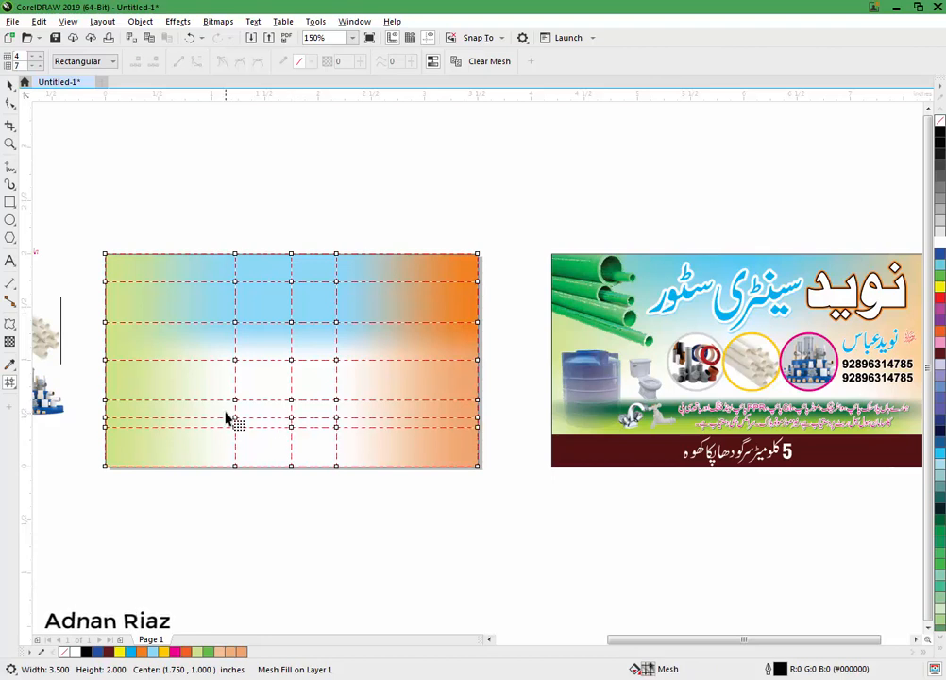
pyautogui.moveTo(225, 412); pyautogui.dragTo(340, 434)
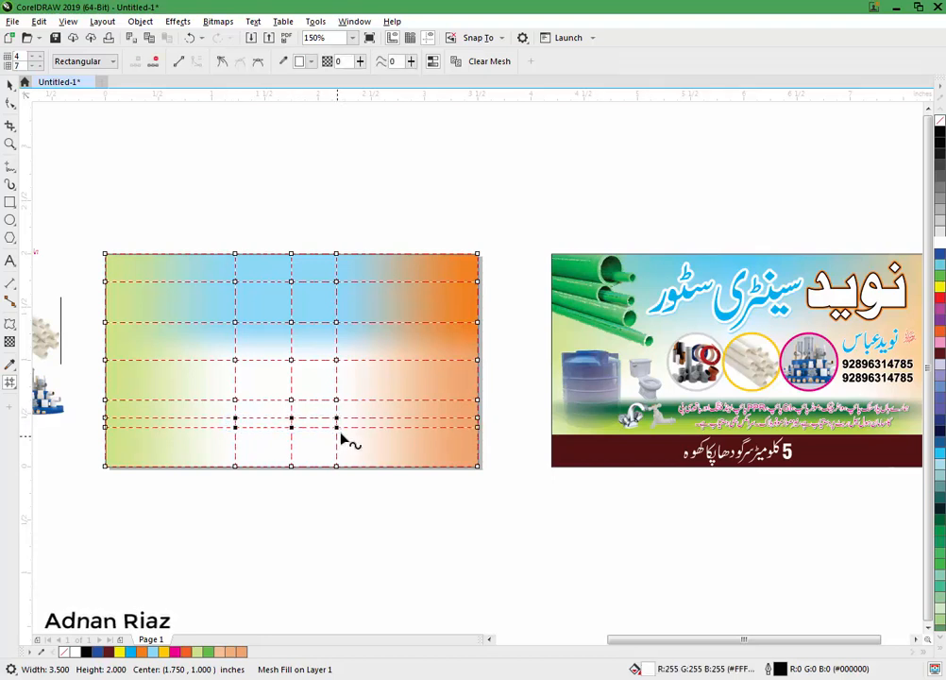
pyautogui.click(940, 281)
pyautogui.click(314, 61)
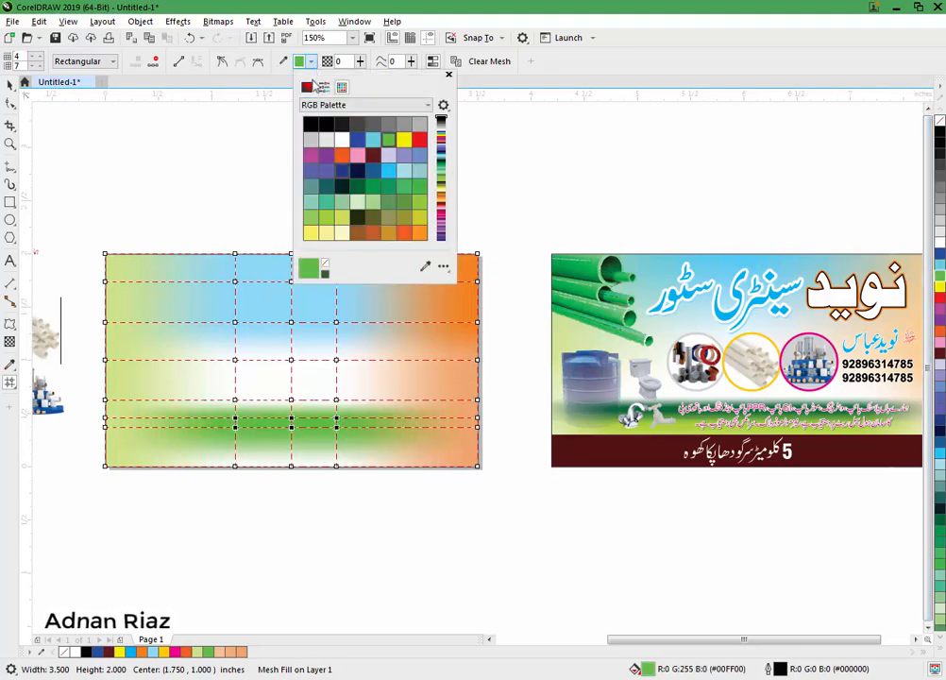
pyautogui.click(308, 87)
pyautogui.click(375, 162)
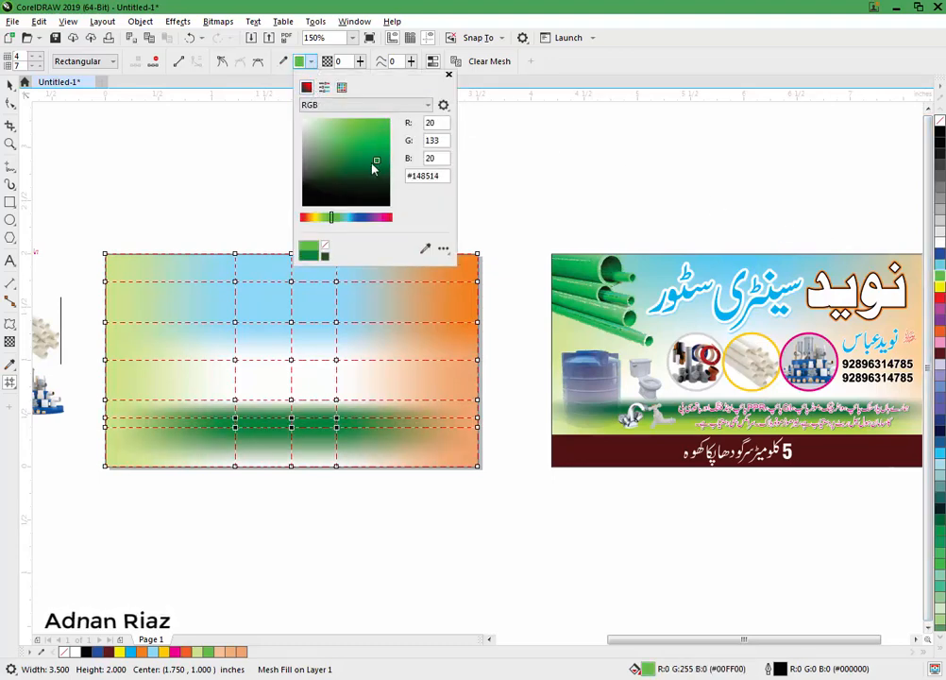
pyautogui.click(377, 152)
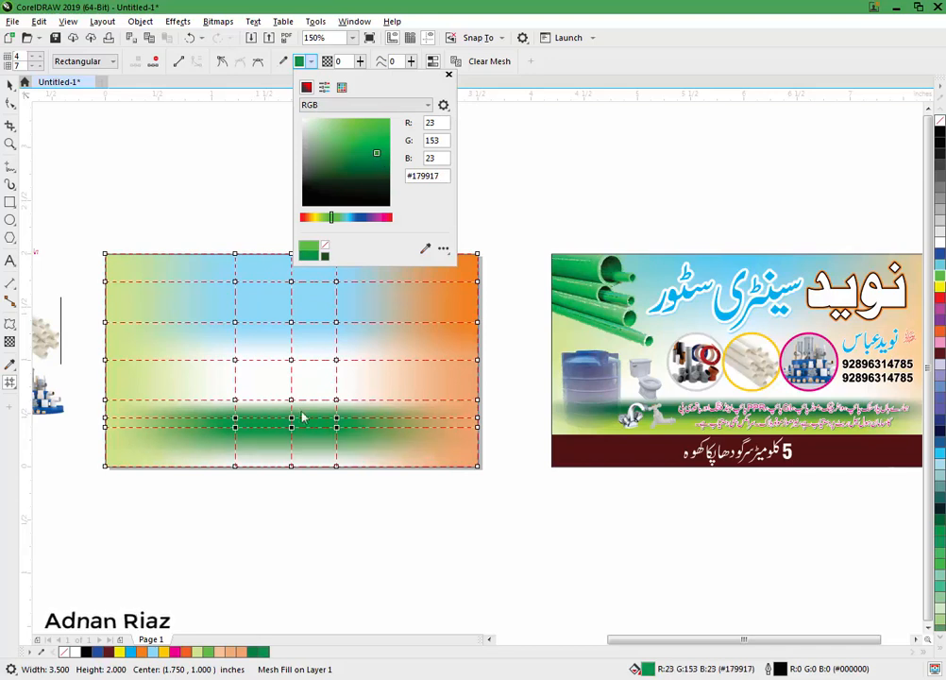
pyautogui.click(274, 498)
# Step: Add another mesh row beneath the green band, tint its centre nodes light green, and exit mesh editing
pyautogui.doubleClick(235, 442)
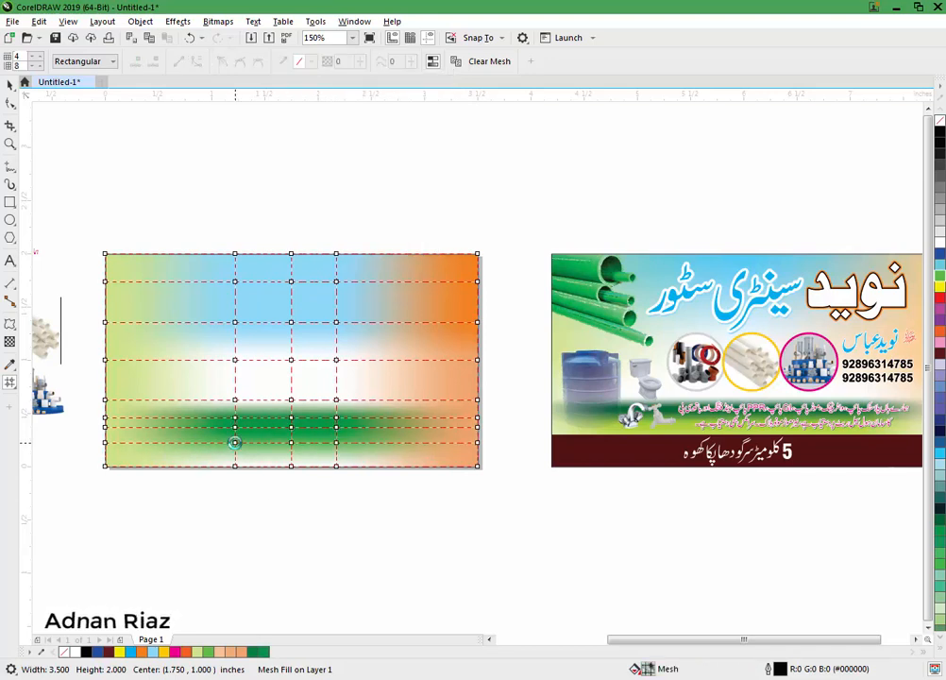
pyautogui.click(235, 442)
pyautogui.click(237, 446)
pyautogui.moveTo(346, 436); pyautogui.dragTo(217, 452)
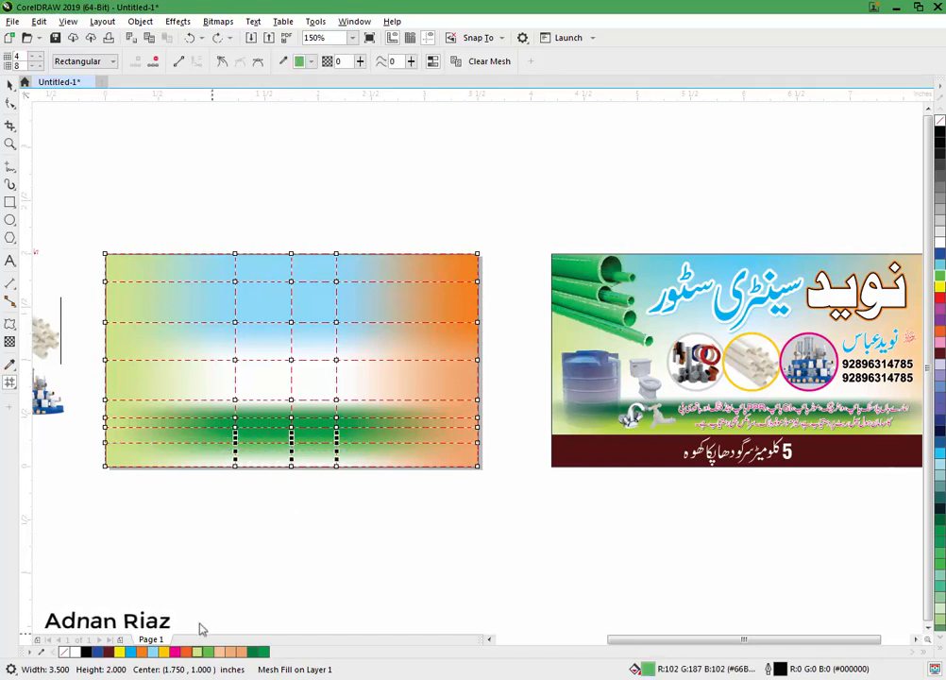
pyautogui.click(200, 649)
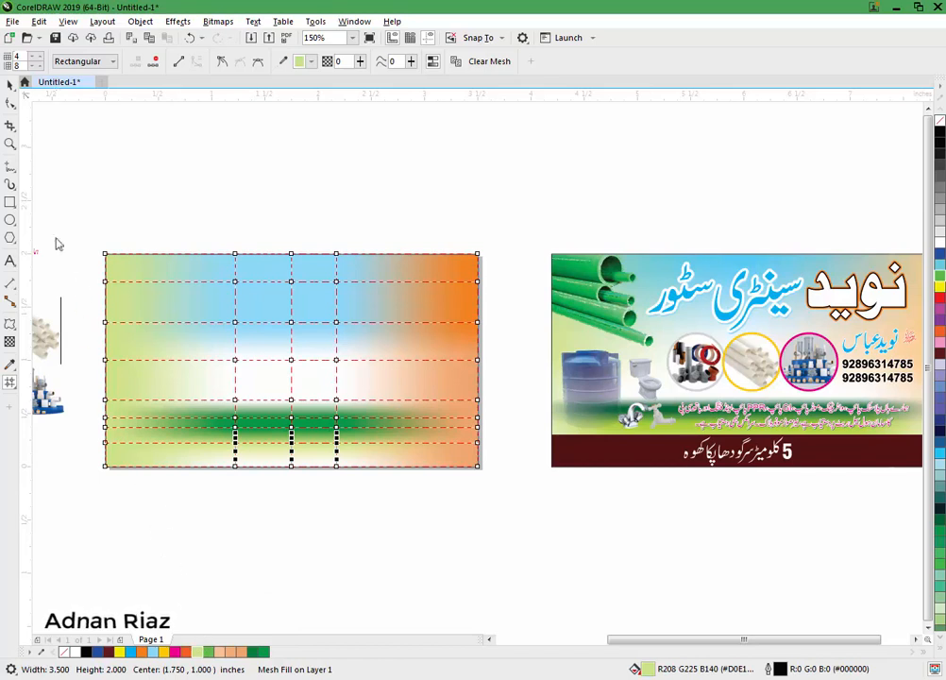
pyautogui.click(10, 85)
pyautogui.click(153, 180)
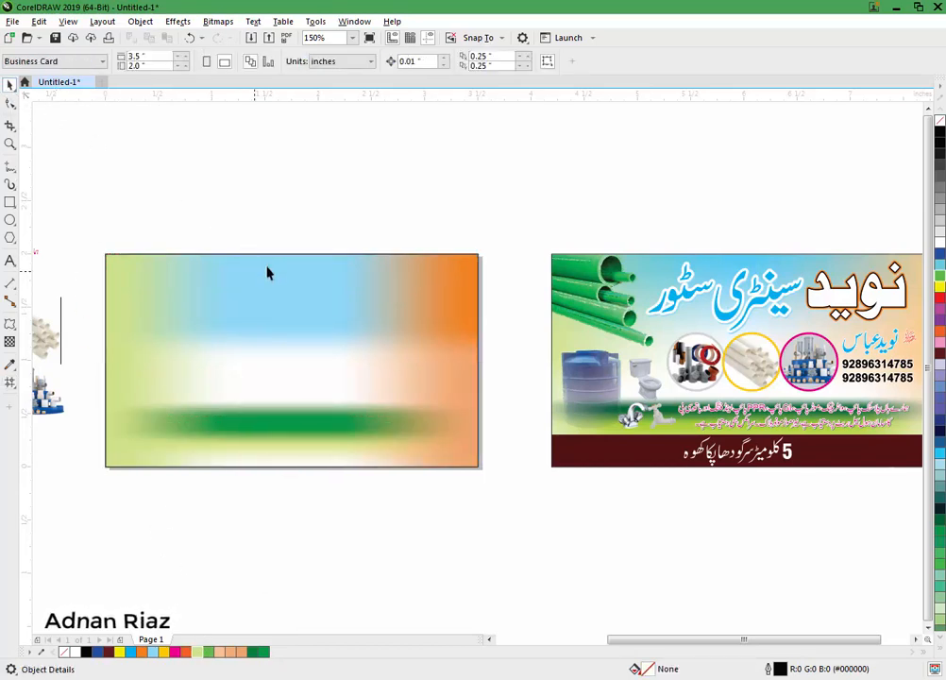
# Step: Draw a 3.5 × 0.338 inch strip across the card's bottom, filled dark brown with no outline
pyautogui.scroll(-2, 283, 283)
pyautogui.press('z')
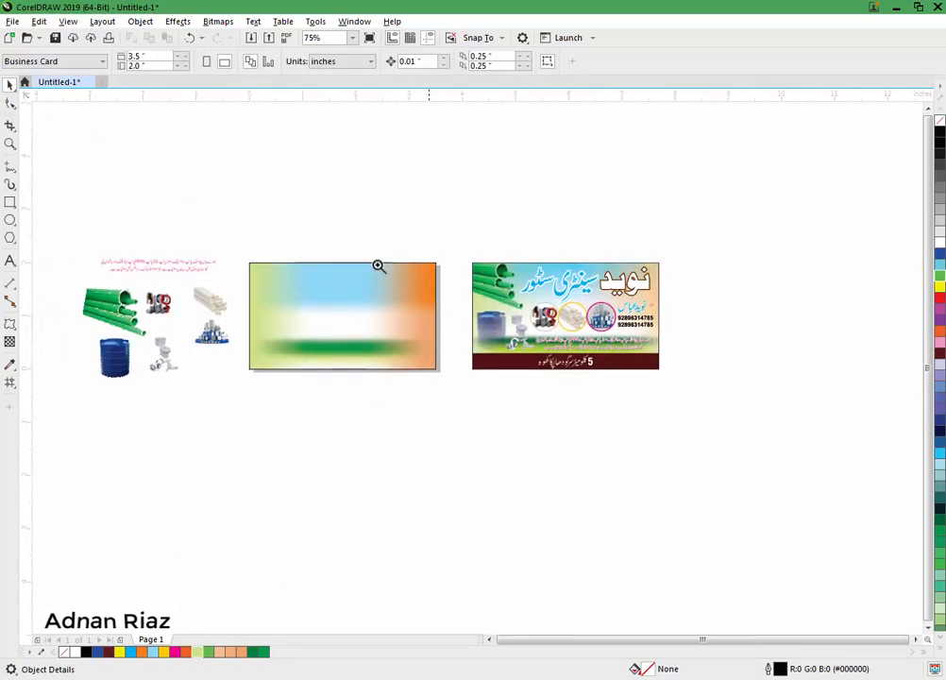
pyautogui.moveTo(457, 238); pyautogui.dragTo(76, 415)
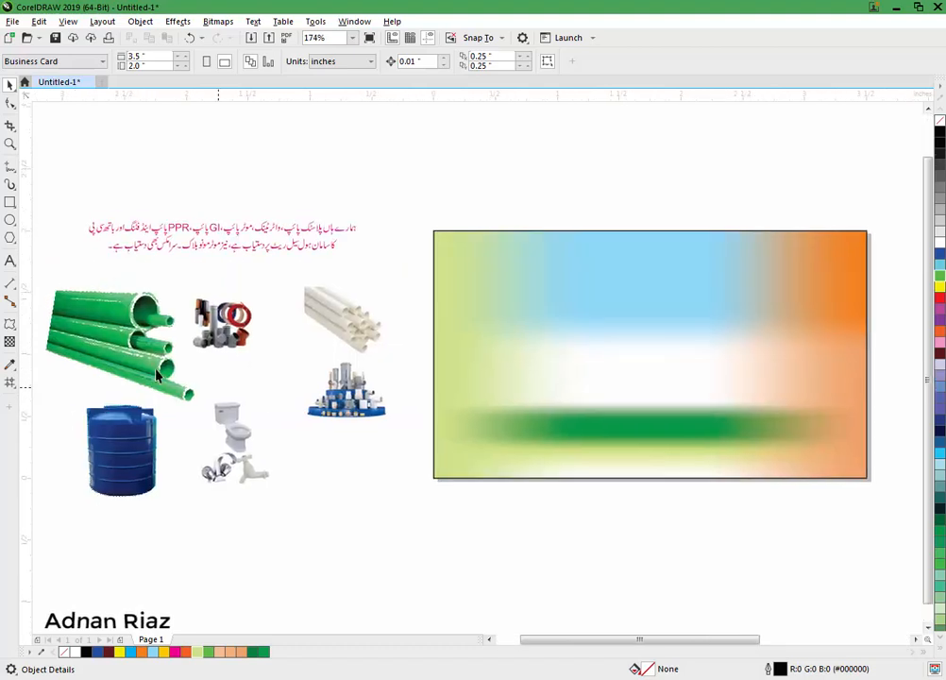
pyautogui.hscroll(5, 157, 375)
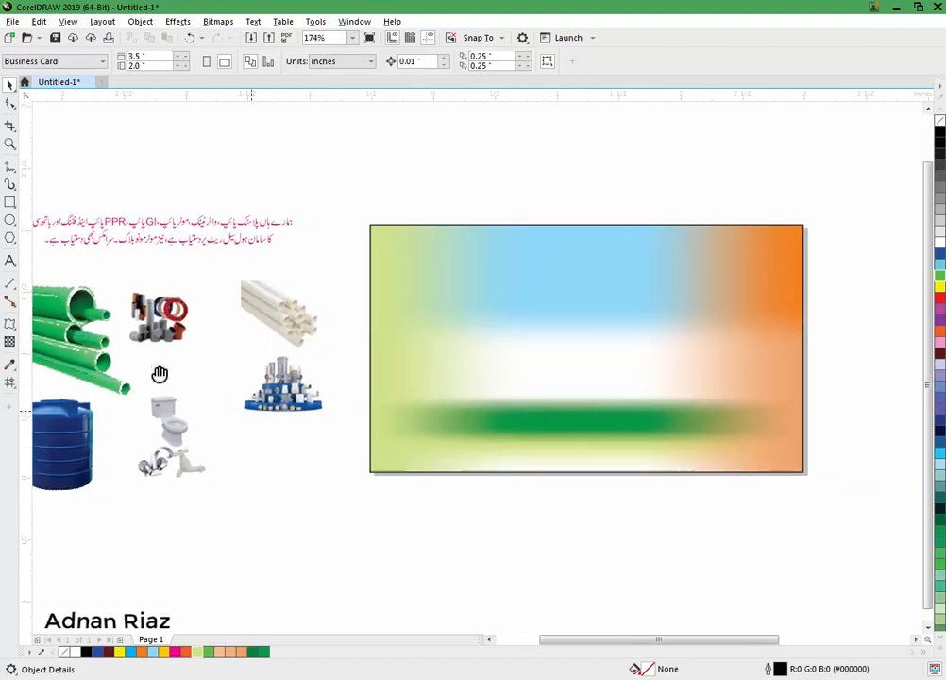
pyautogui.click(10, 203)
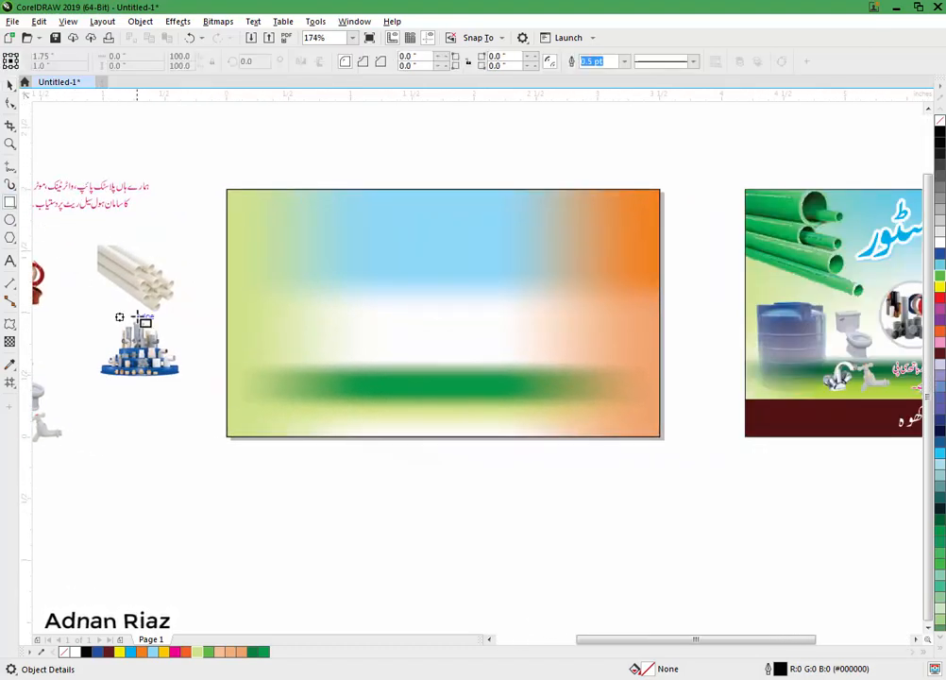
pyautogui.moveTo(227, 395); pyautogui.dragTo(663, 437)
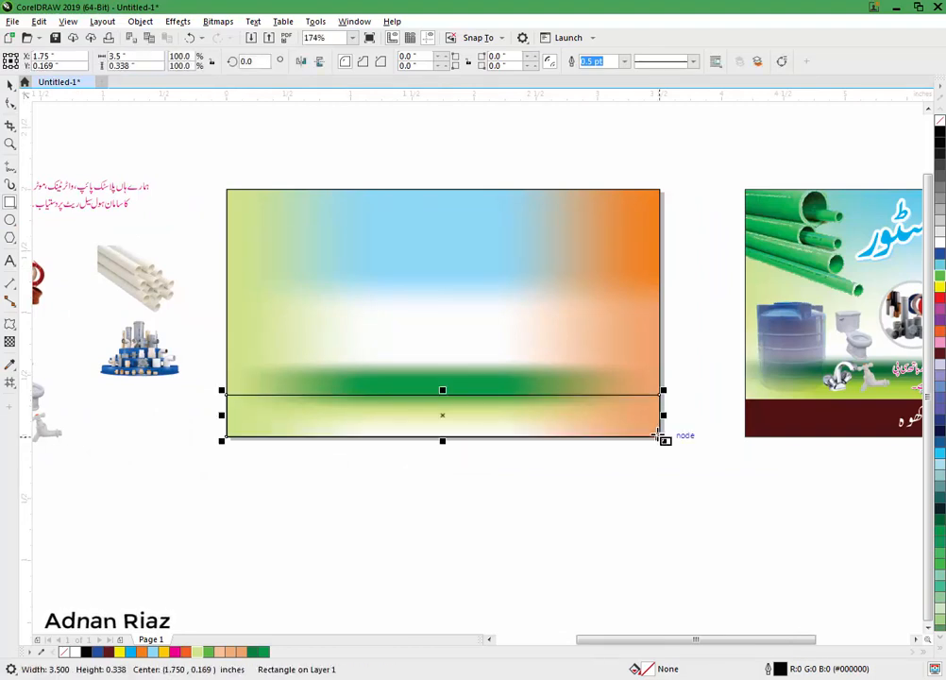
pyautogui.hscroll(1, 651, 442)
pyautogui.click(109, 651)
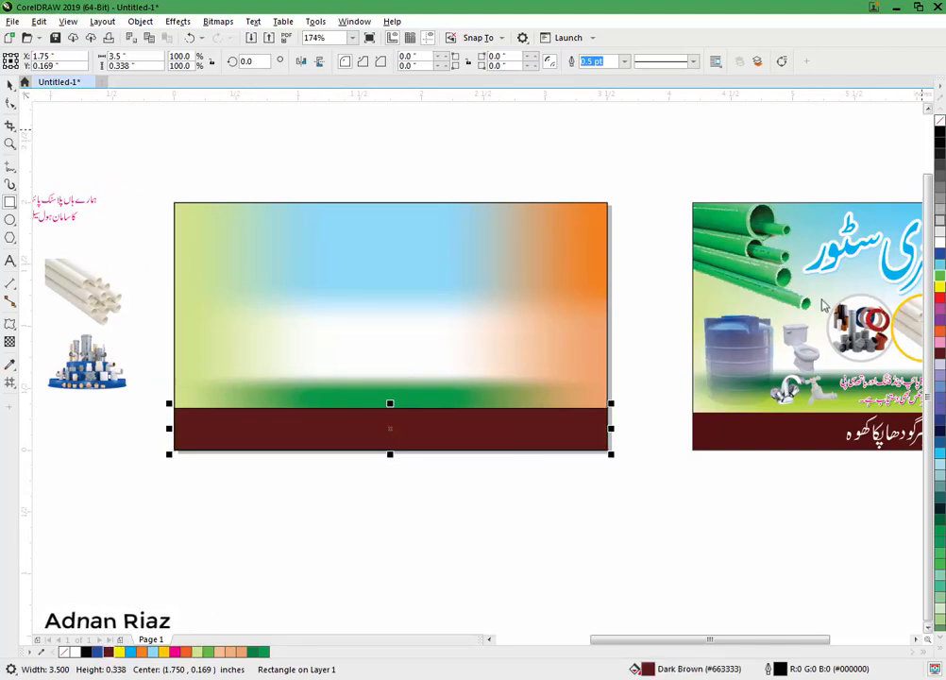
pyautogui.rightClick(941, 239)
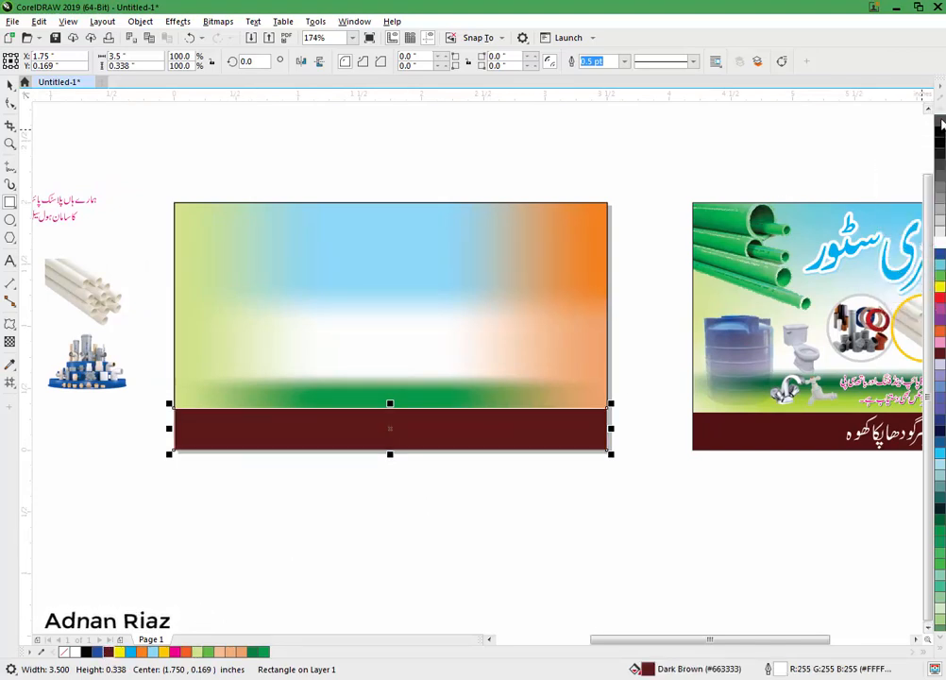
pyautogui.rightClick(940, 121)
pyautogui.click(138, 124)
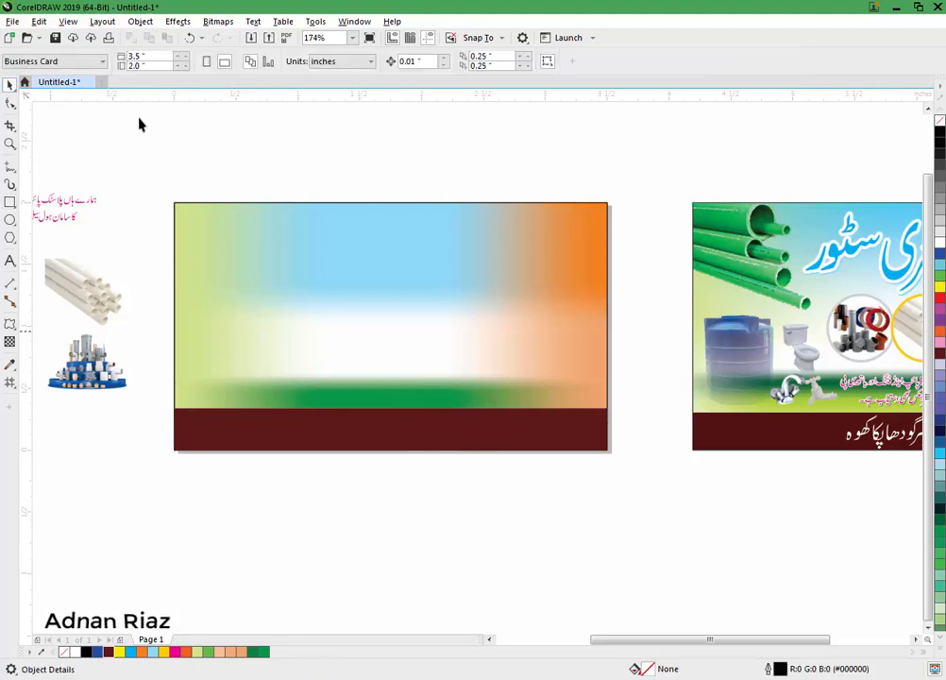
# Step: Type the Urdu store-name word above the card and set it in Bombay Black Unicode
pyautogui.moveTo(104, 135); pyautogui.dragTo(141, 153)
pyautogui.hscroll(-2, 149, 302)
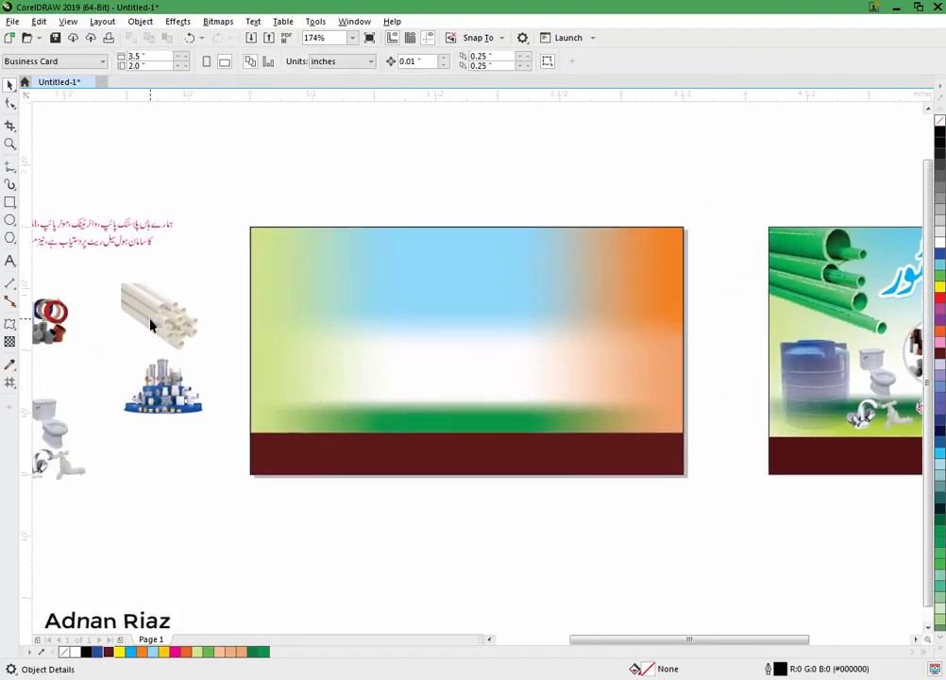
pyautogui.click(10, 263)
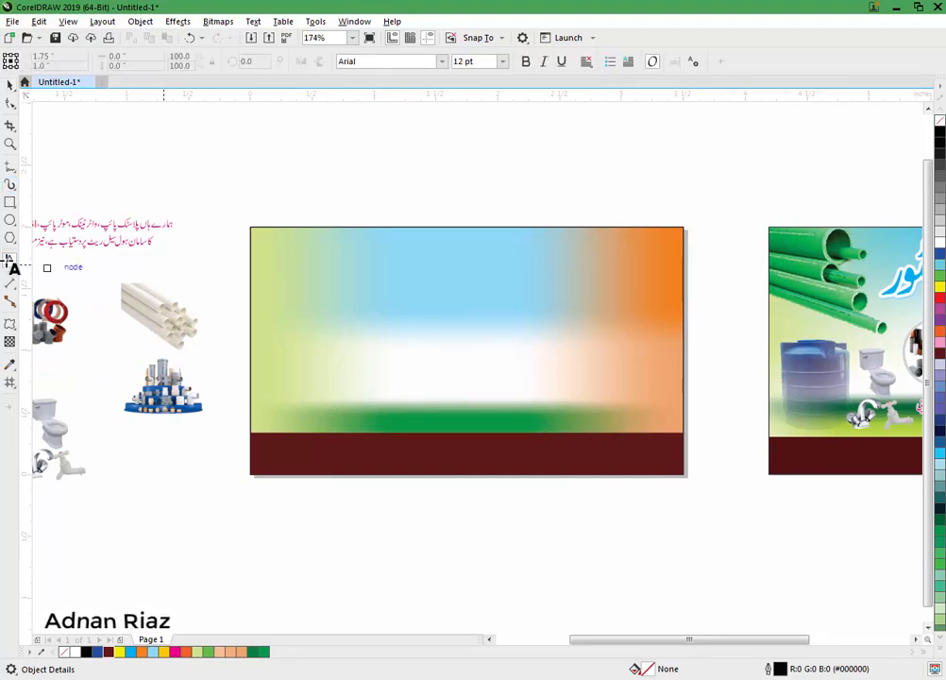
pyautogui.click(464, 194)
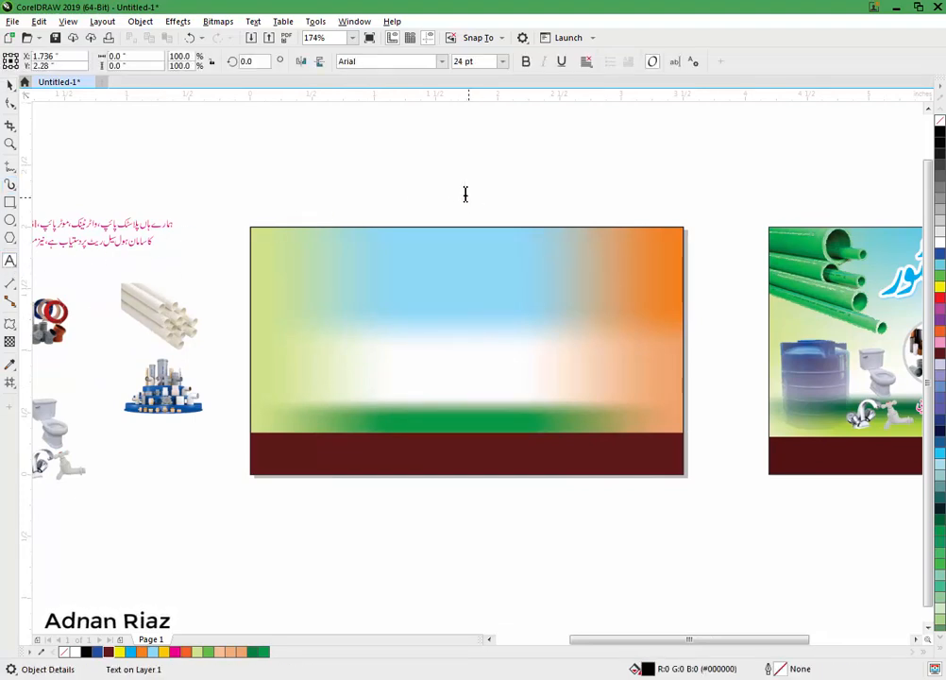
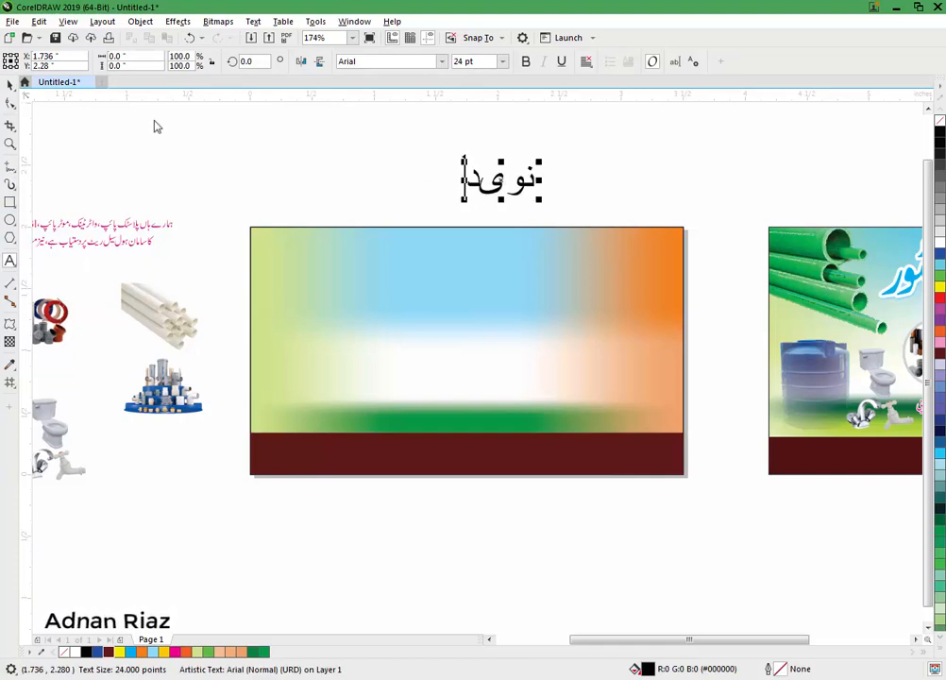
pyautogui.click(10, 83)
pyautogui.click(441, 61)
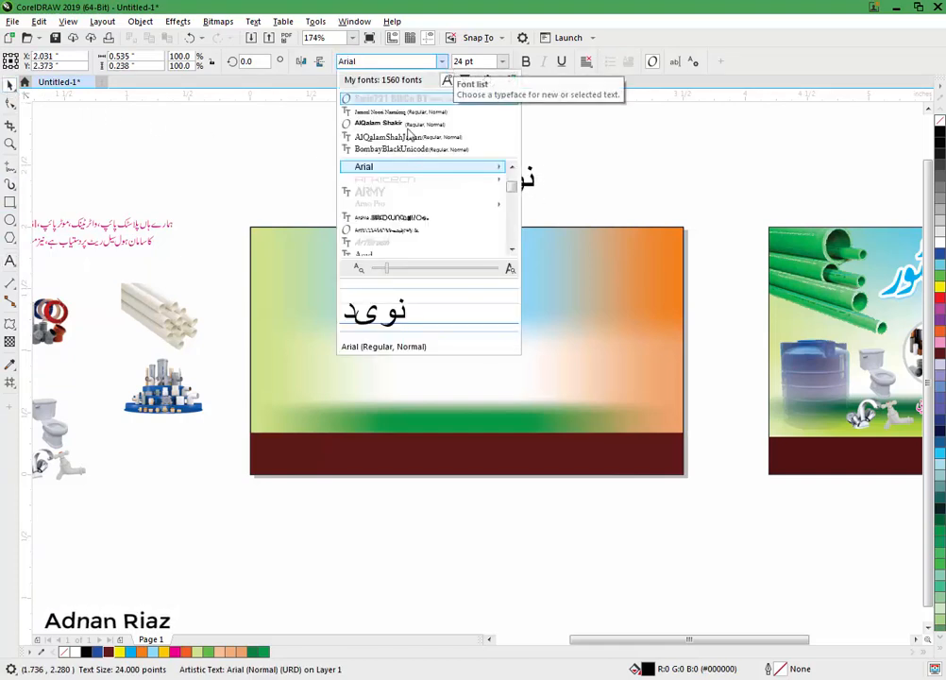
pyautogui.click(396, 151)
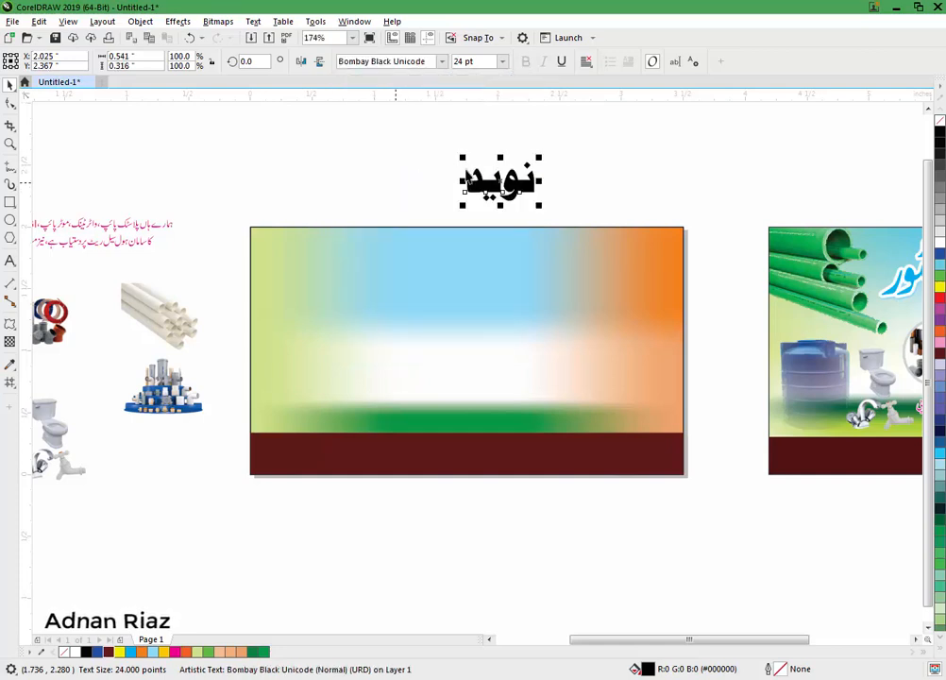
# Step: Move the word onto the card's top-right, leaving a copy above, and append the owner's surname to that copy
pyautogui.moveTo(504, 192); pyautogui.dragTo(526, 201)
pyautogui.rightClick(526, 201)
pyautogui.doubleClick(522, 194)
pyautogui.hotkey('ctrl', 'a')
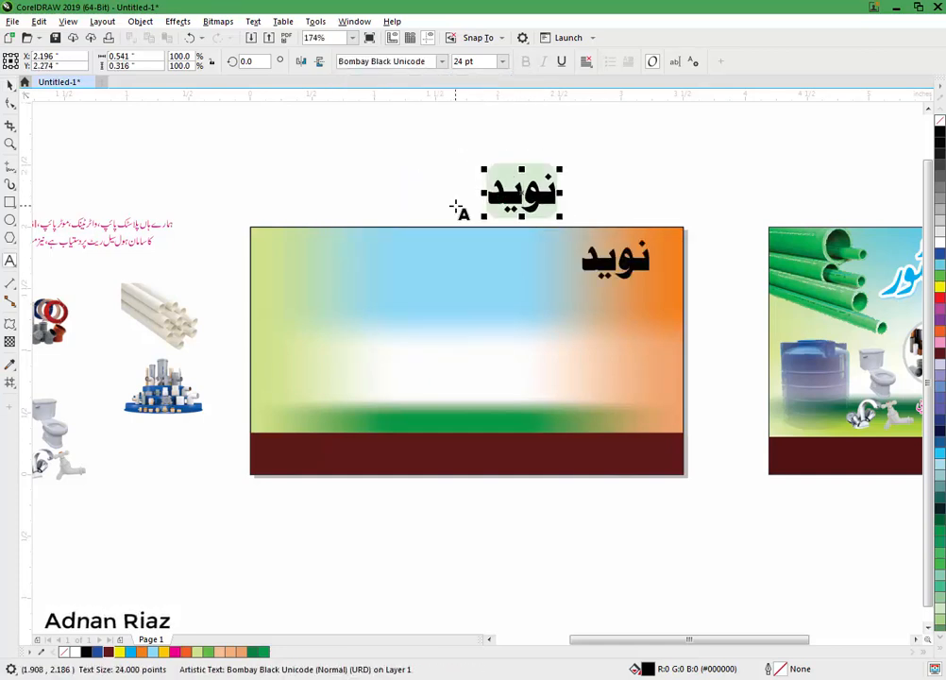
pyautogui.press('Right')
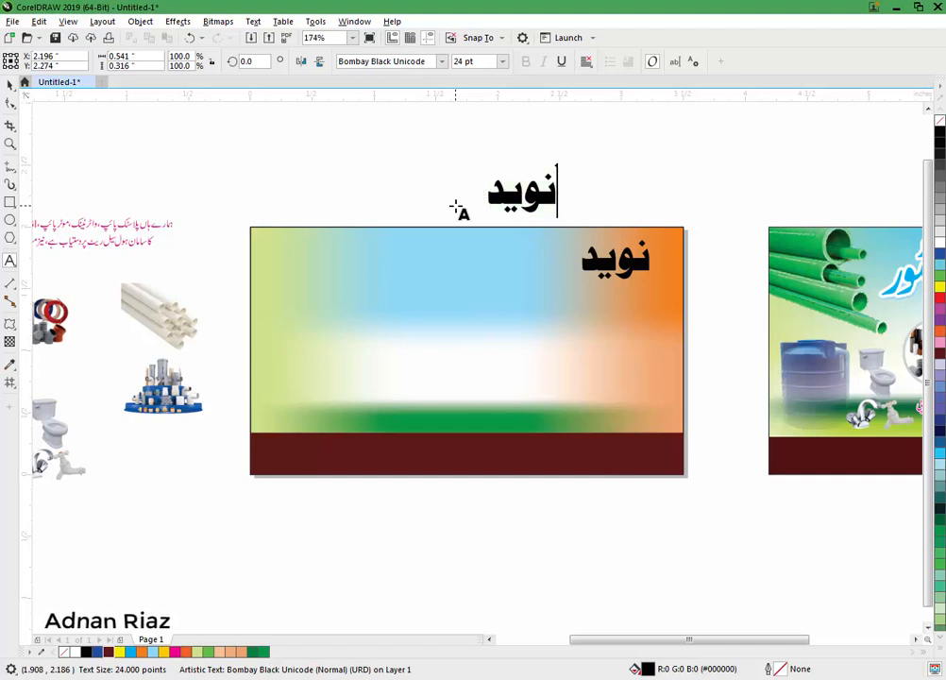
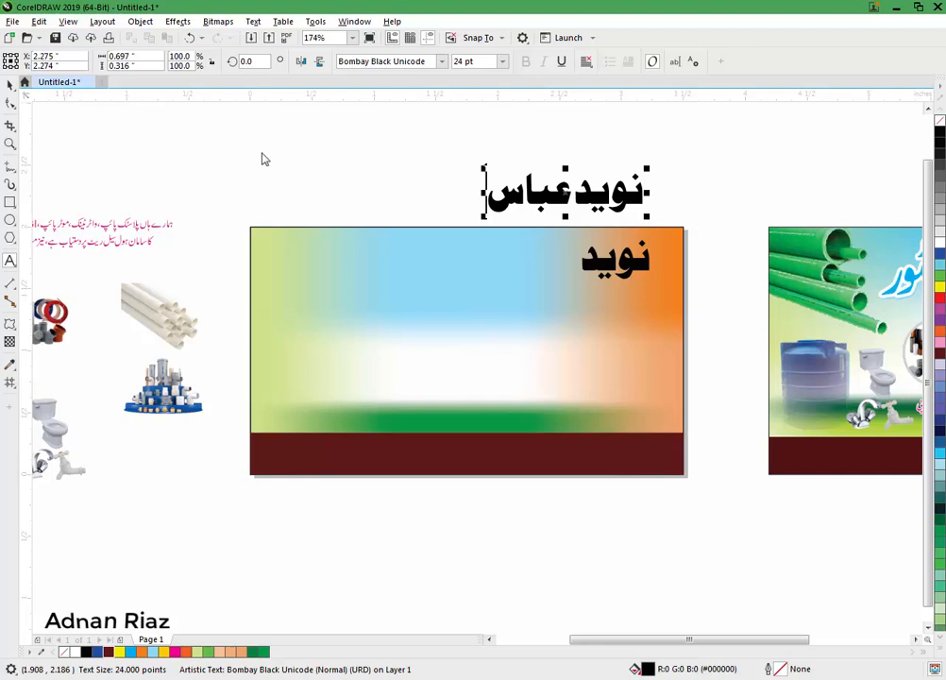
# Step: Set the owner's name in Jameel Noori Nastaleeq and nudge it slightly up and left
pyautogui.hotkey('ctrl', 'space')
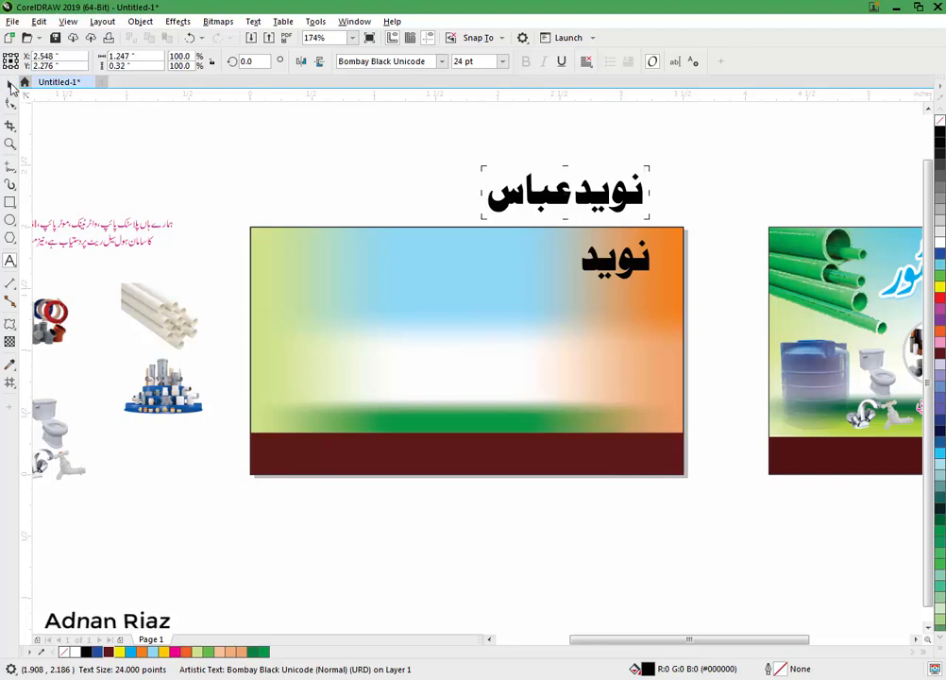
pyautogui.click(440, 65)
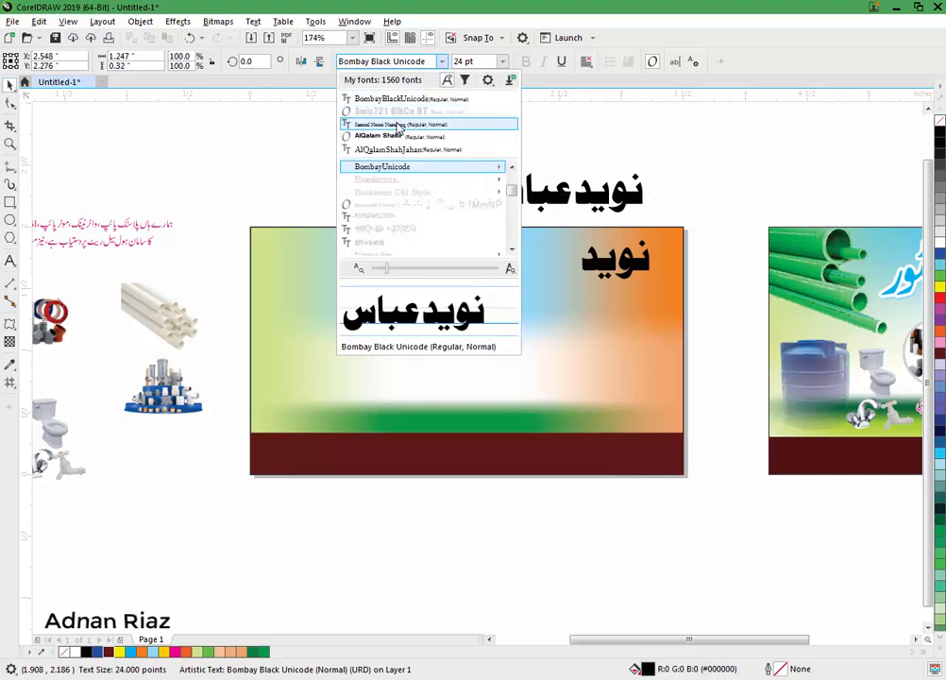
pyautogui.click(410, 123)
pyautogui.moveTo(541, 196); pyautogui.dragTo(516, 186)
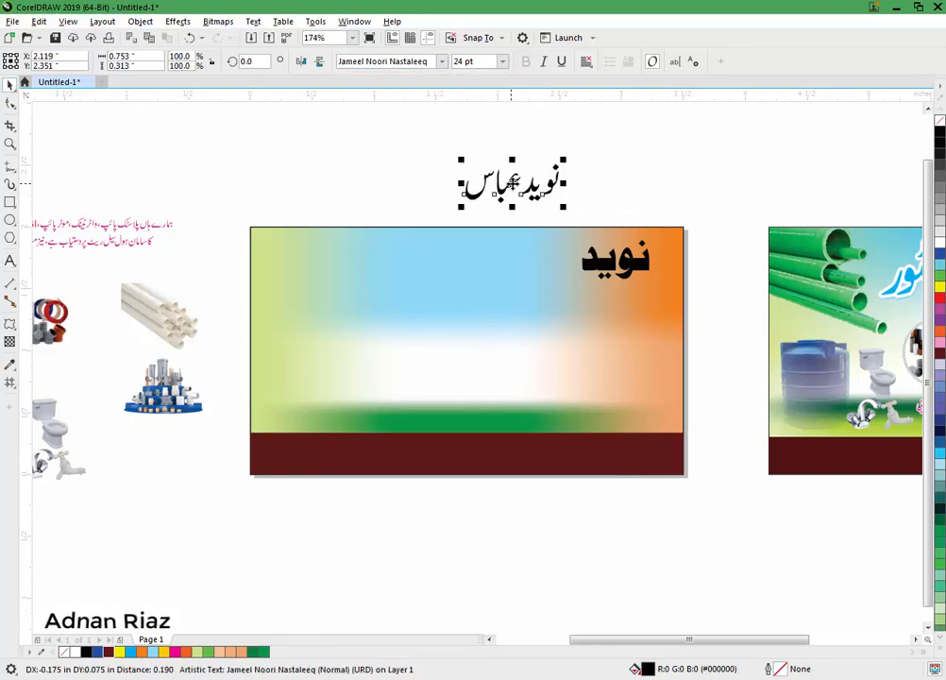
pyautogui.scroll(2, 515, 186)
pyautogui.scroll(2, 515, 186)
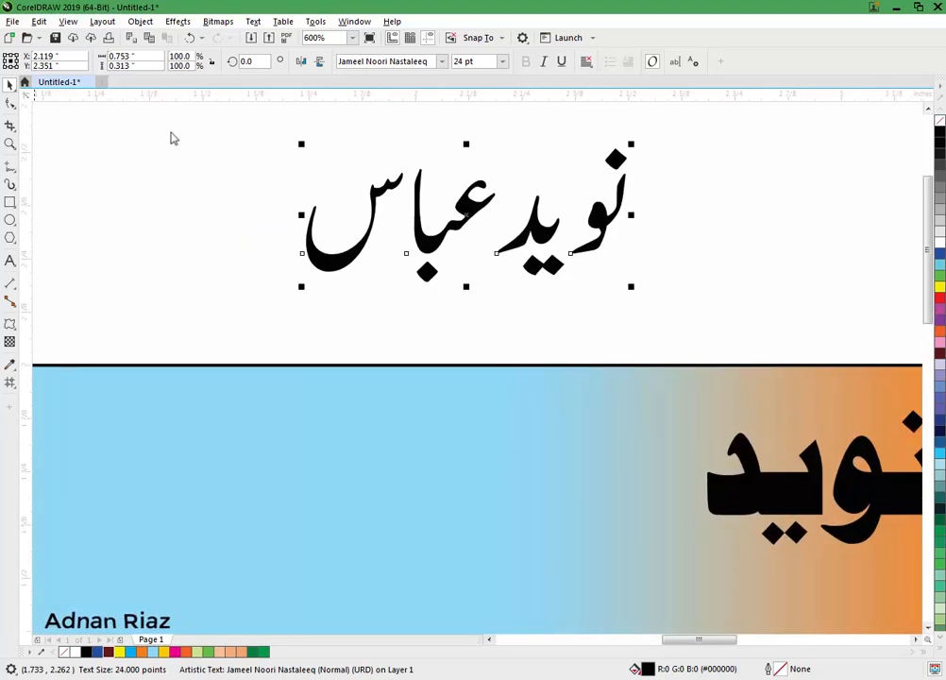
# Step: Tighten the letter spacing of the owner's name by moving character nodes with the Shape tool
pyautogui.press('F10')
pyautogui.moveTo(300, 245); pyautogui.dragTo(435, 256)
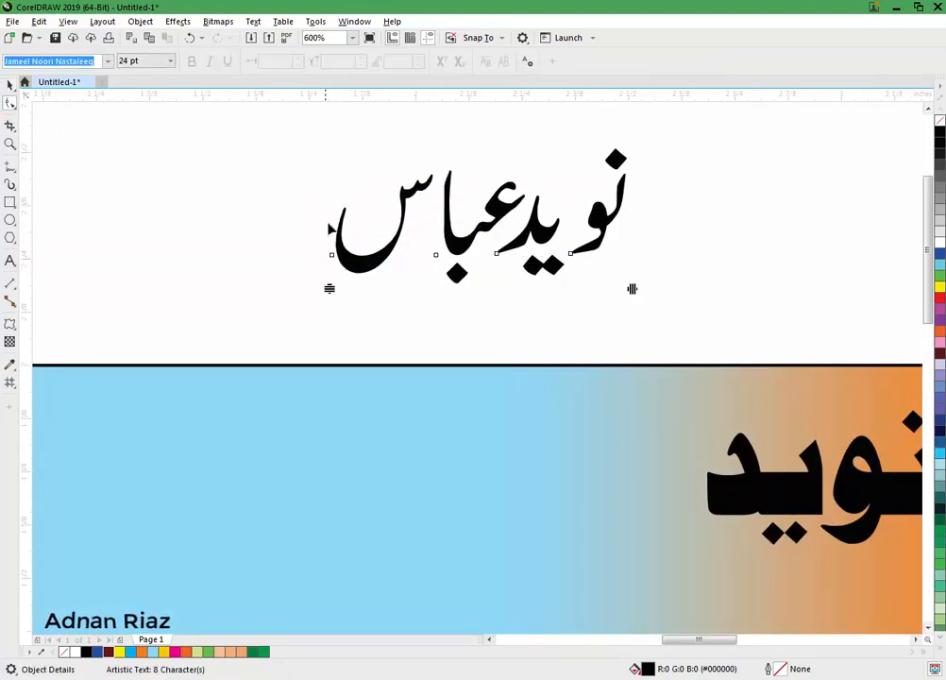
pyautogui.moveTo(332, 259); pyautogui.dragTo(340, 257)
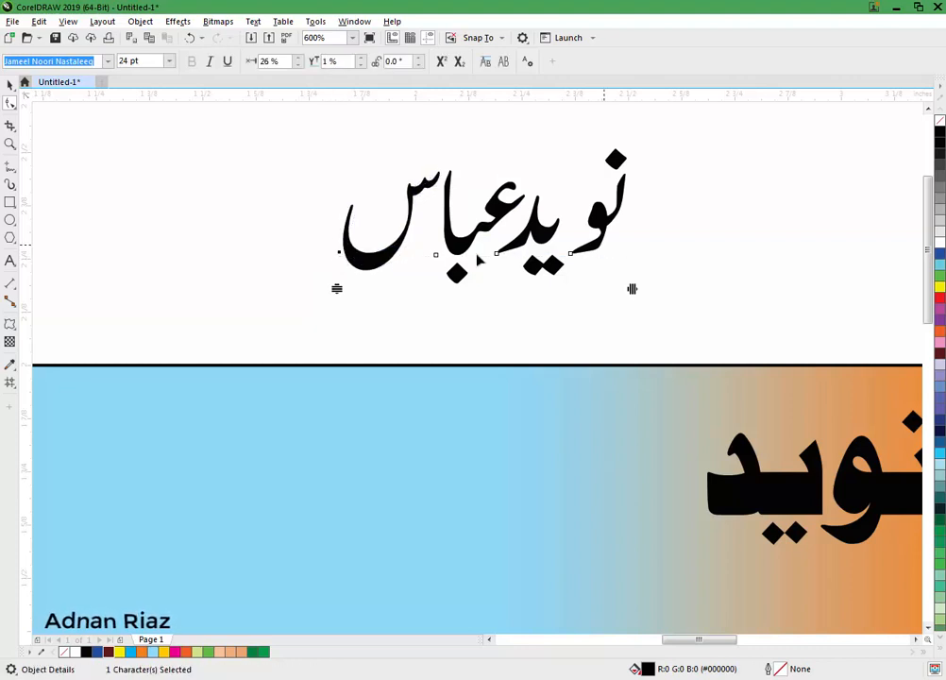
pyautogui.moveTo(571, 258); pyautogui.dragTo(567, 256)
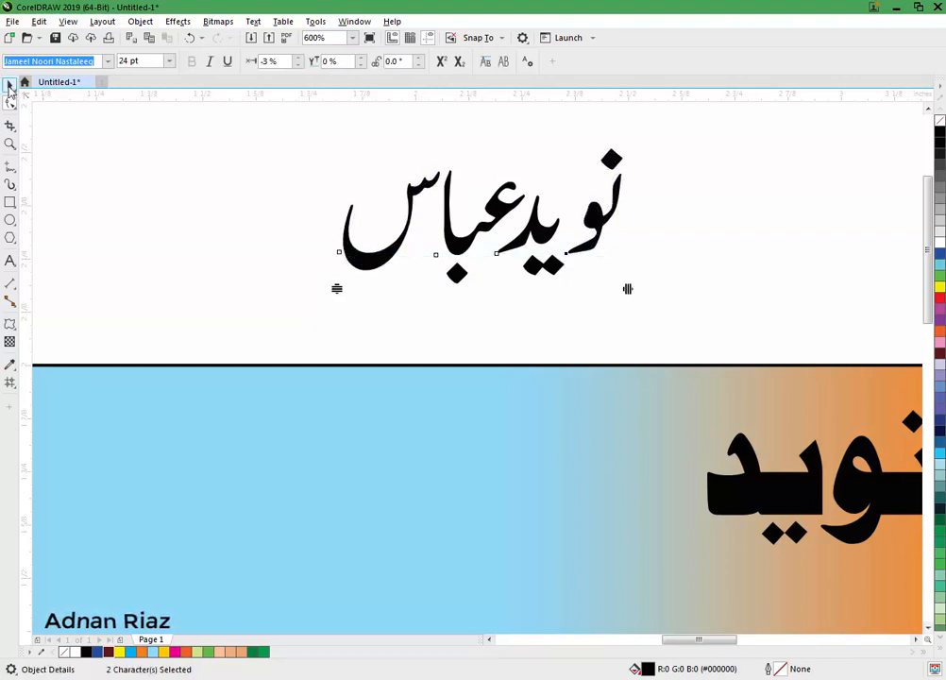
pyautogui.click(9, 87)
pyautogui.scroll(-2, 266, 162)
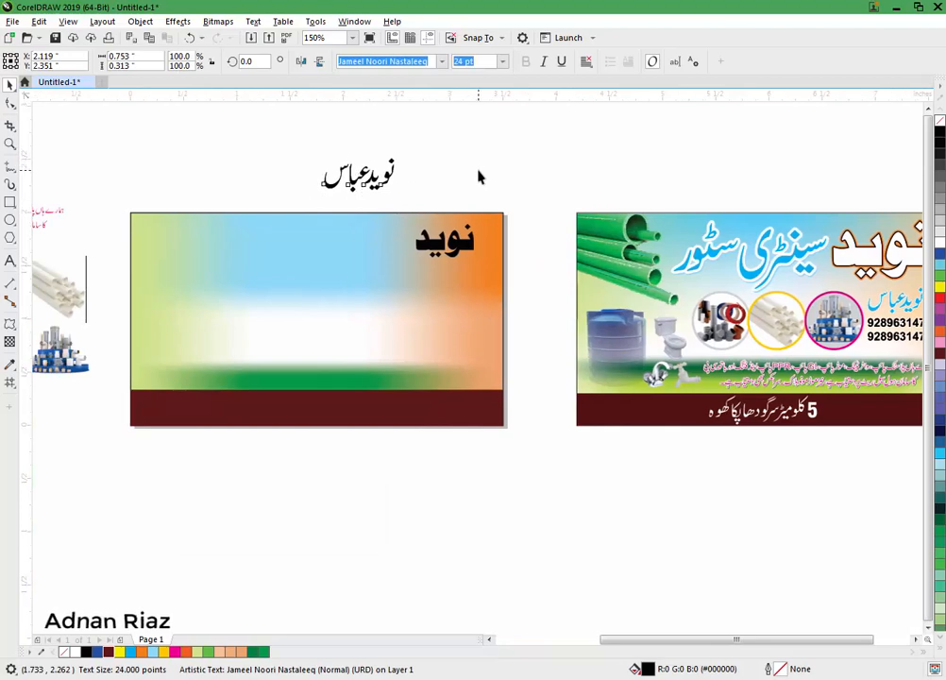
pyautogui.click(478, 177)
# Step: Enlarge the card's Urdu word to about 44 pt, fill it white with a black outline, and convert to curves
pyautogui.scroll(1, 463, 236)
pyautogui.click(386, 248)
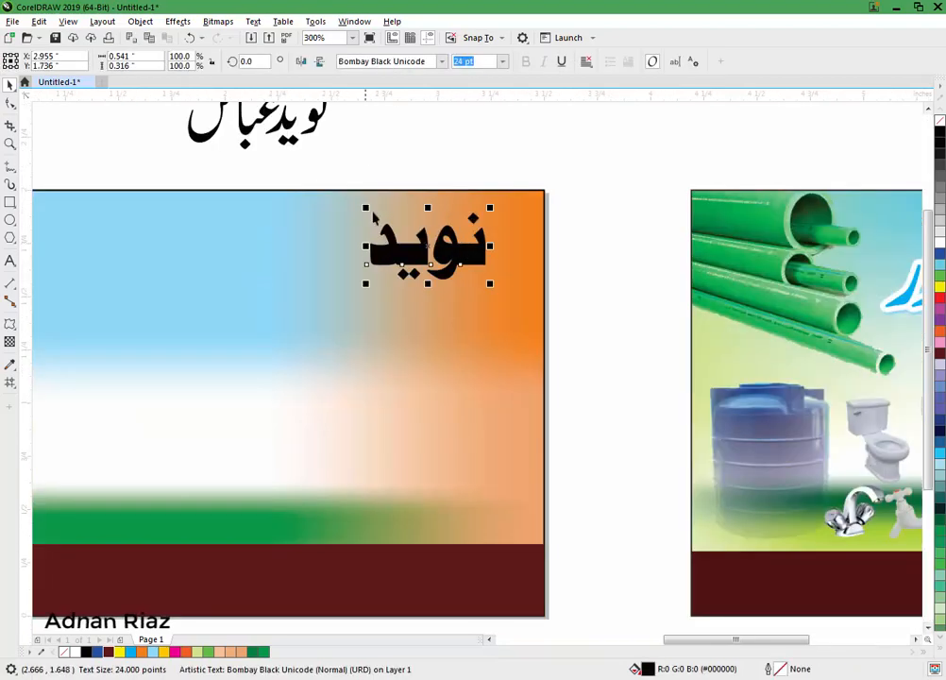
pyautogui.moveTo(366, 207); pyautogui.dragTo(274, 155)
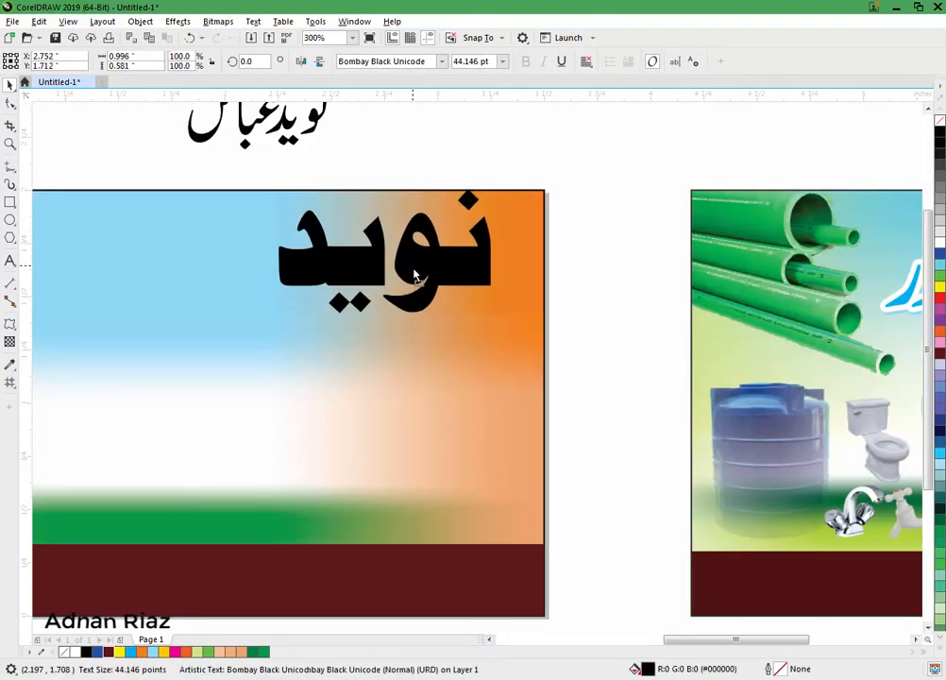
pyautogui.moveTo(415, 276); pyautogui.dragTo(417, 277)
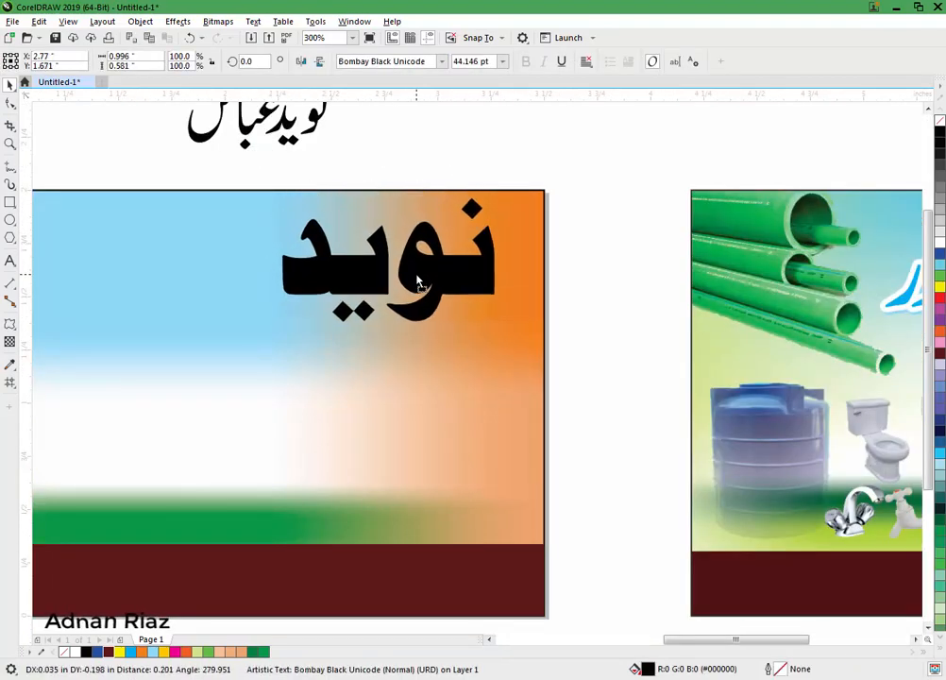
pyautogui.click(940, 239)
pyautogui.rightClick(940, 137)
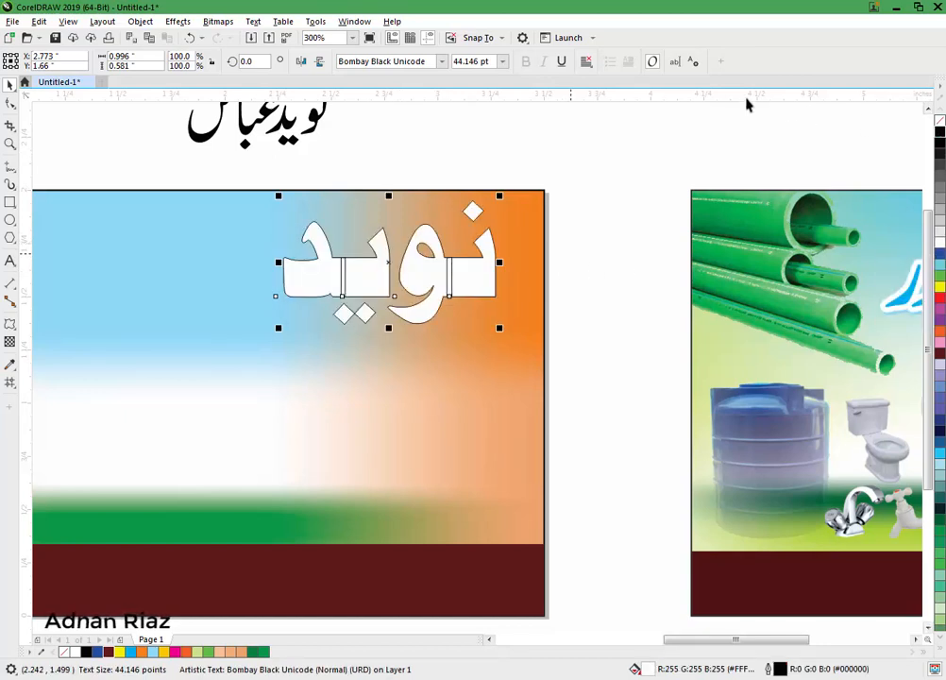
pyautogui.hotkey('ctrl', 'q')
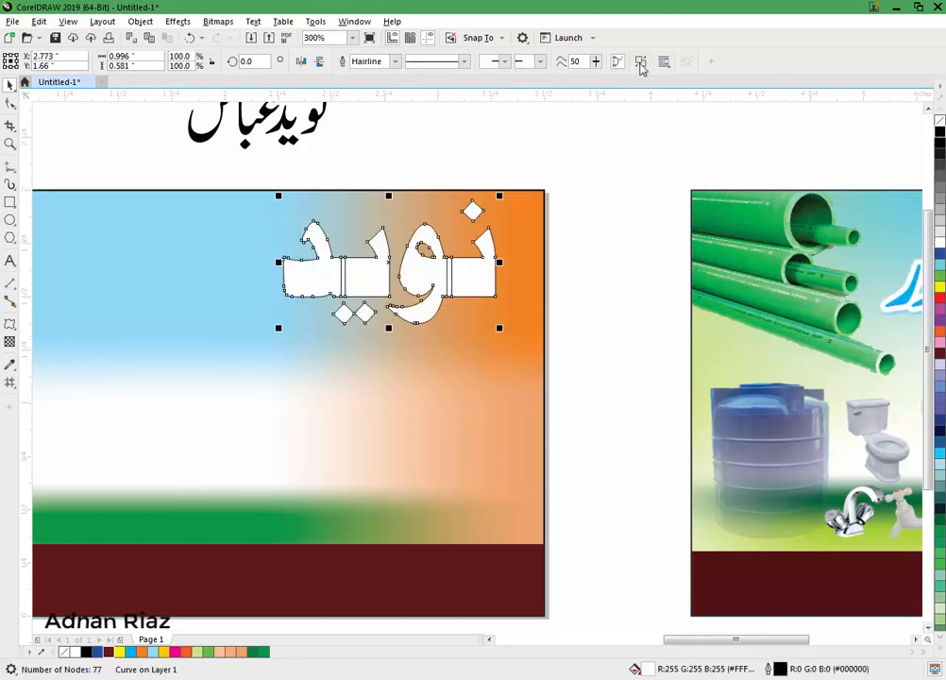
pyautogui.click(526, 160)
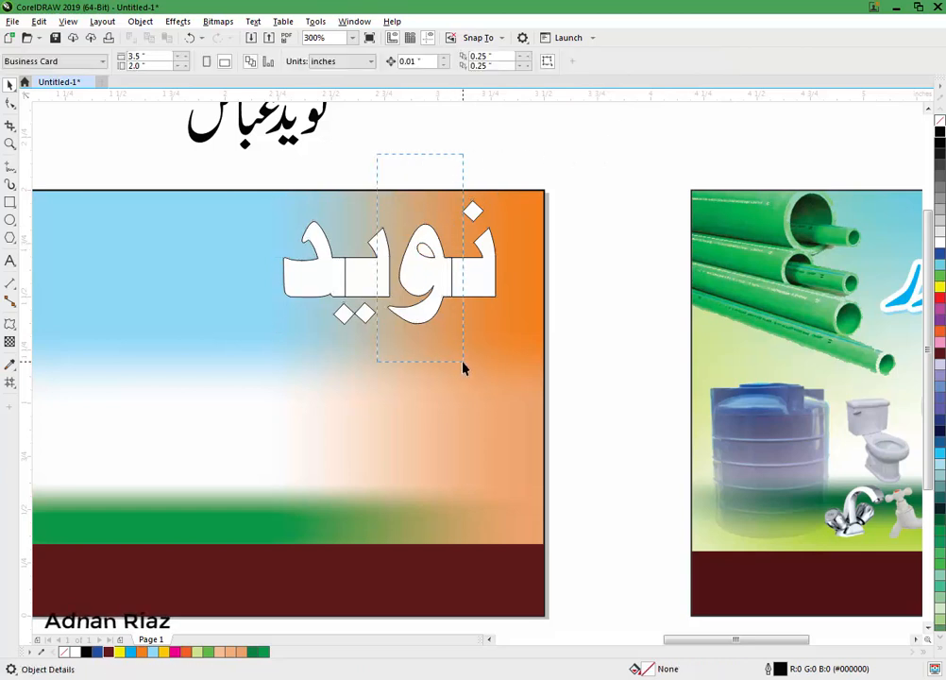
# Step: Combine all pieces of the Urdu word into a single curve
pyautogui.moveTo(463, 363); pyautogui.dragTo(463, 362)
pyautogui.click(344, 67)
pyautogui.moveTo(600, 155); pyautogui.dragTo(272, 272)
pyautogui.click(367, 61)
pyautogui.press('F10')
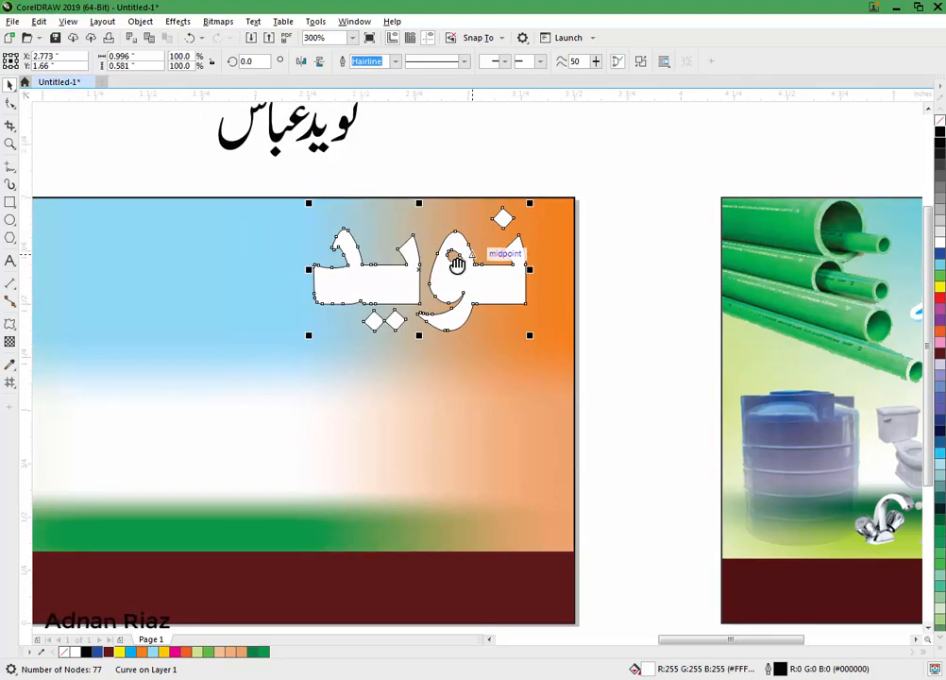
# Step: Place the word's outline behind the fill and set its width to 2.0 pt
pyautogui.press('F12')
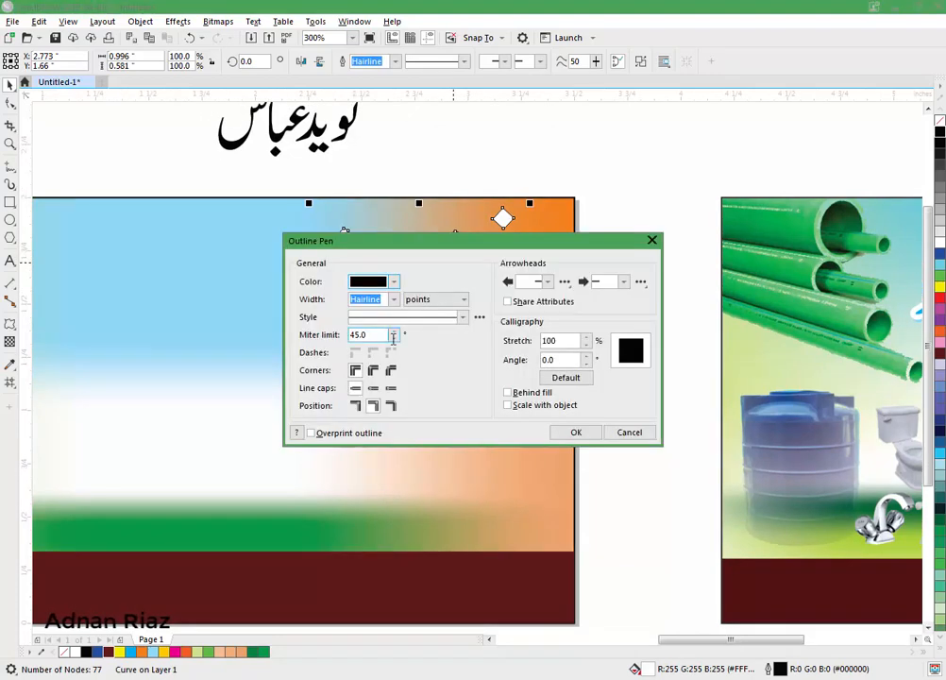
pyautogui.click(507, 392)
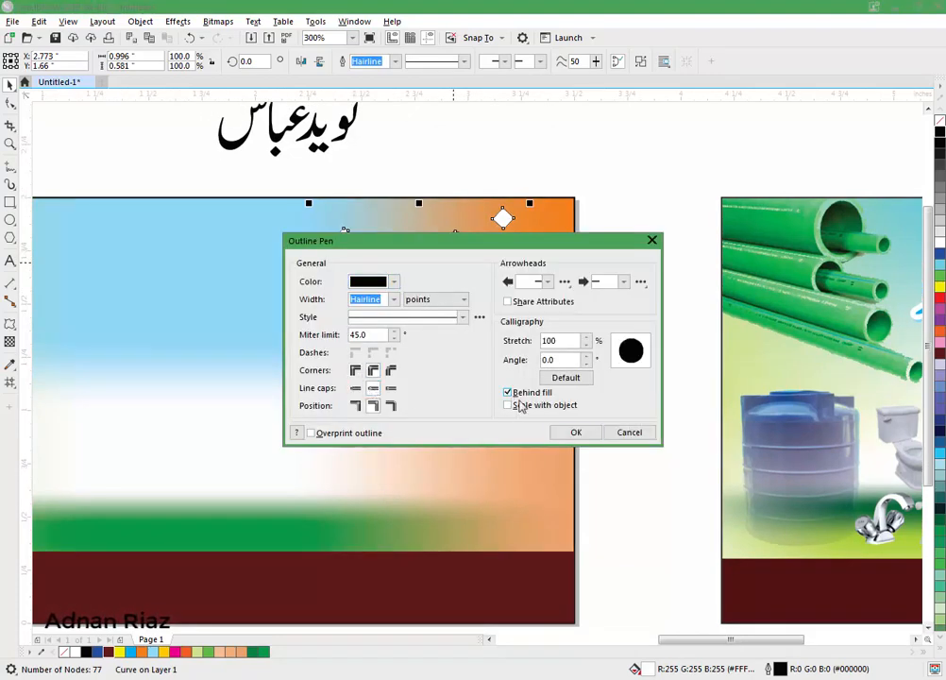
pyautogui.click(569, 434)
pyautogui.click(394, 61)
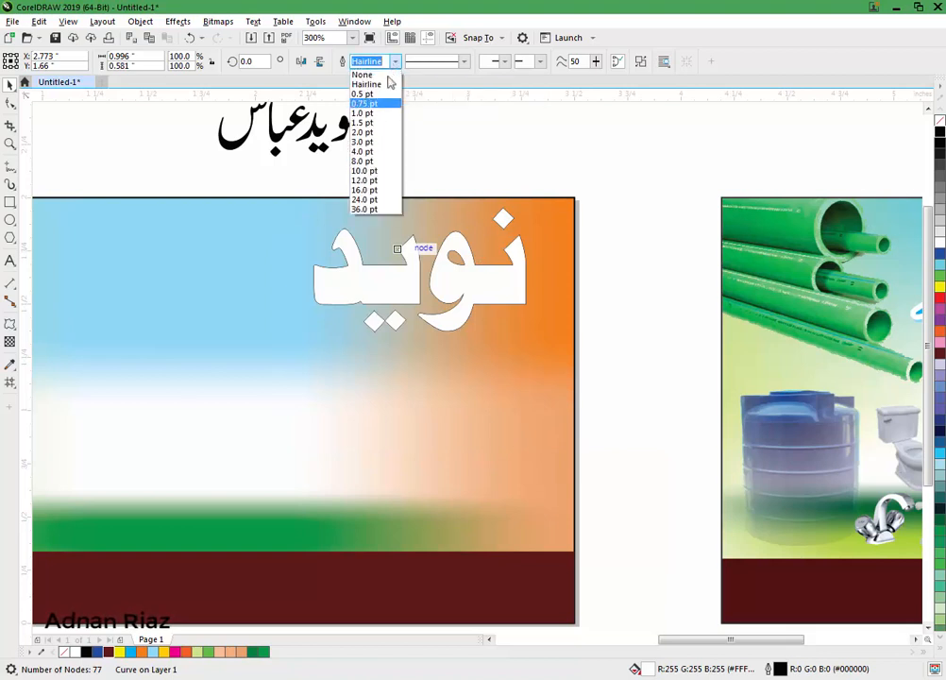
pyautogui.click(363, 133)
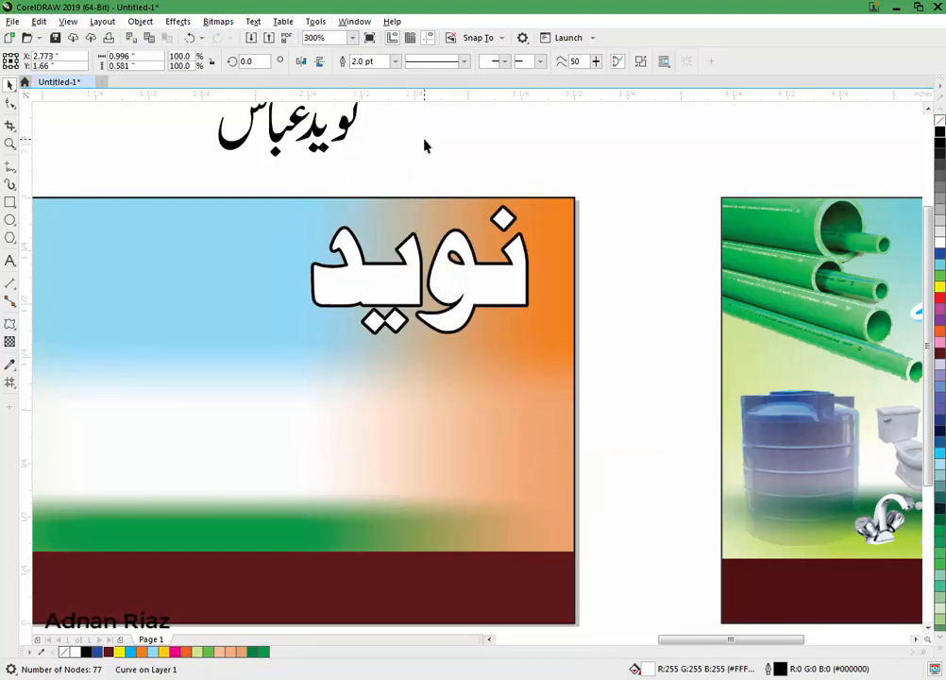
pyautogui.click(422, 143)
# Step: Give the word orange fill and an orange outline thickened to 4.0 pt
pyautogui.click(332, 266)
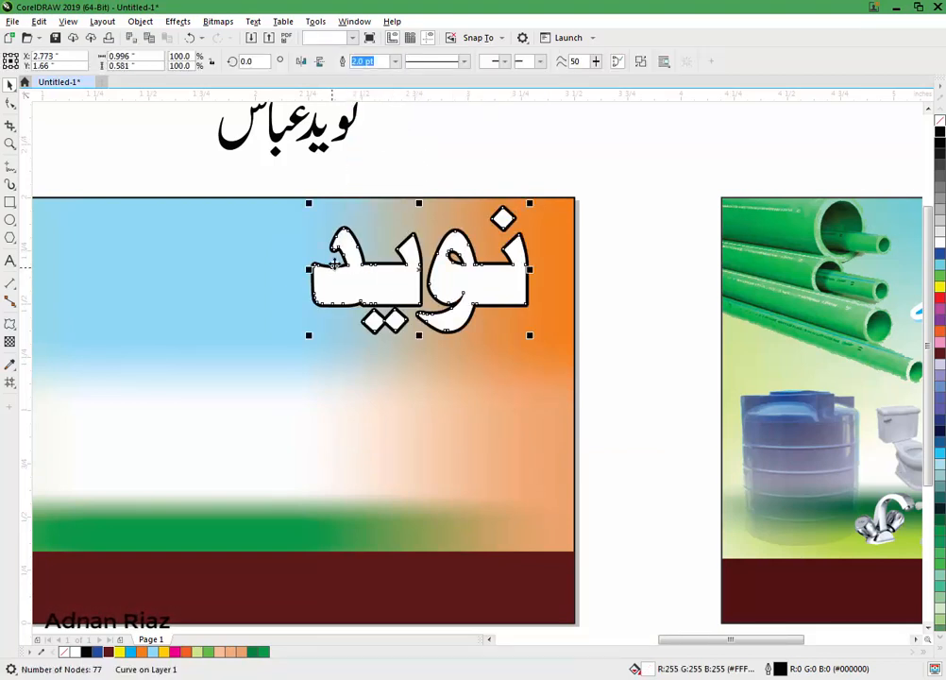
pyautogui.moveTo(332, 267); pyautogui.dragTo(390, 268)
pyautogui.press('Escape')
pyautogui.click(186, 652)
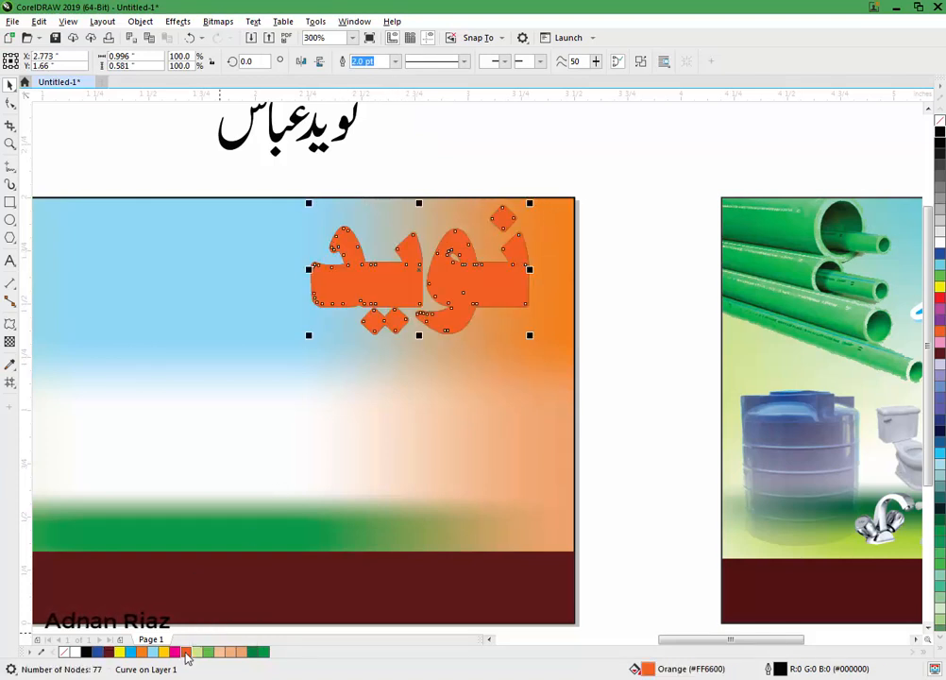
pyautogui.rightClick(186, 652)
pyautogui.click(396, 64)
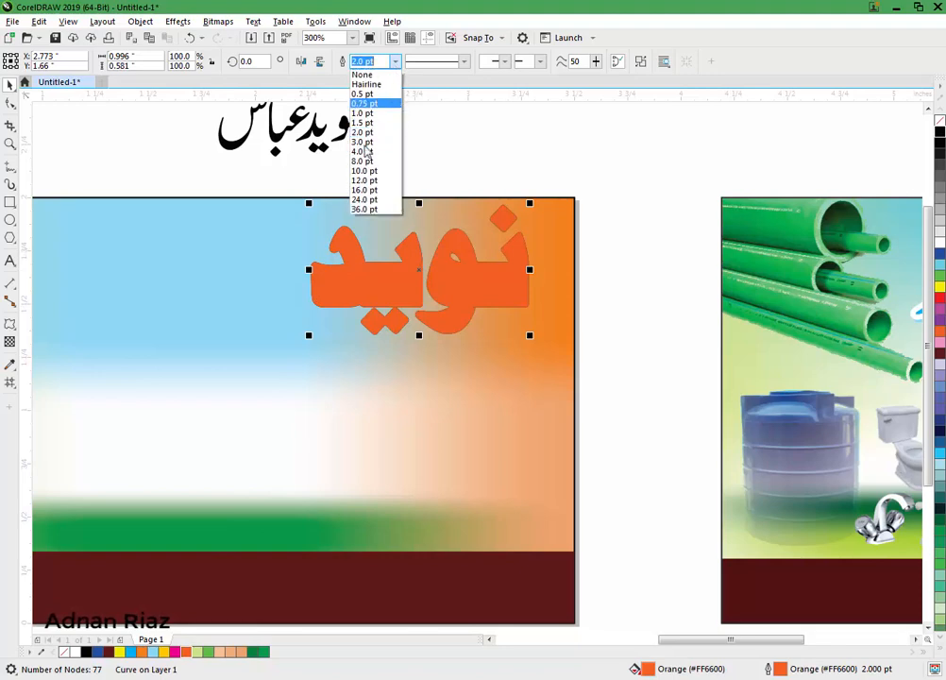
pyautogui.click(370, 149)
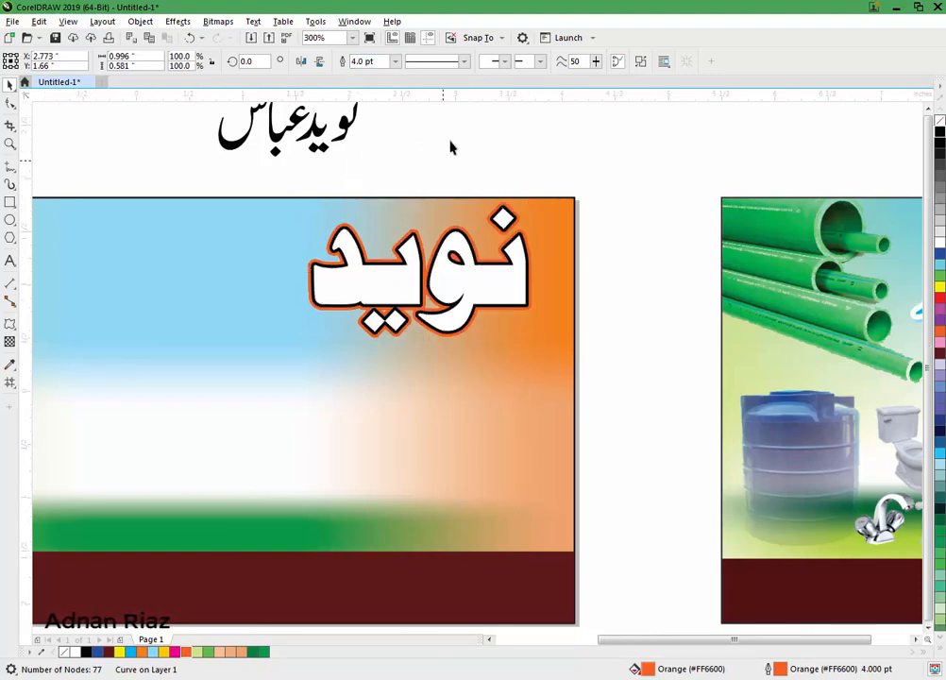
pyautogui.scroll(-2, 450, 147)
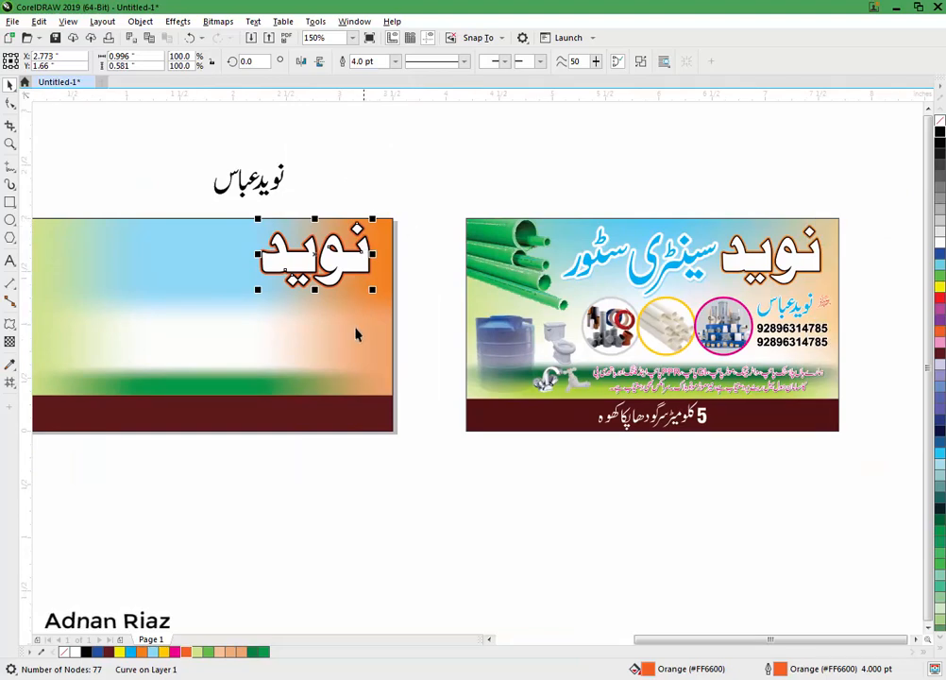
# Step: Recolour the background mesh's top-right orange patch pale peach (C2 M28 Y40 K0)
pyautogui.click(354, 327)
pyautogui.press('m')
pyautogui.click(11, 384)
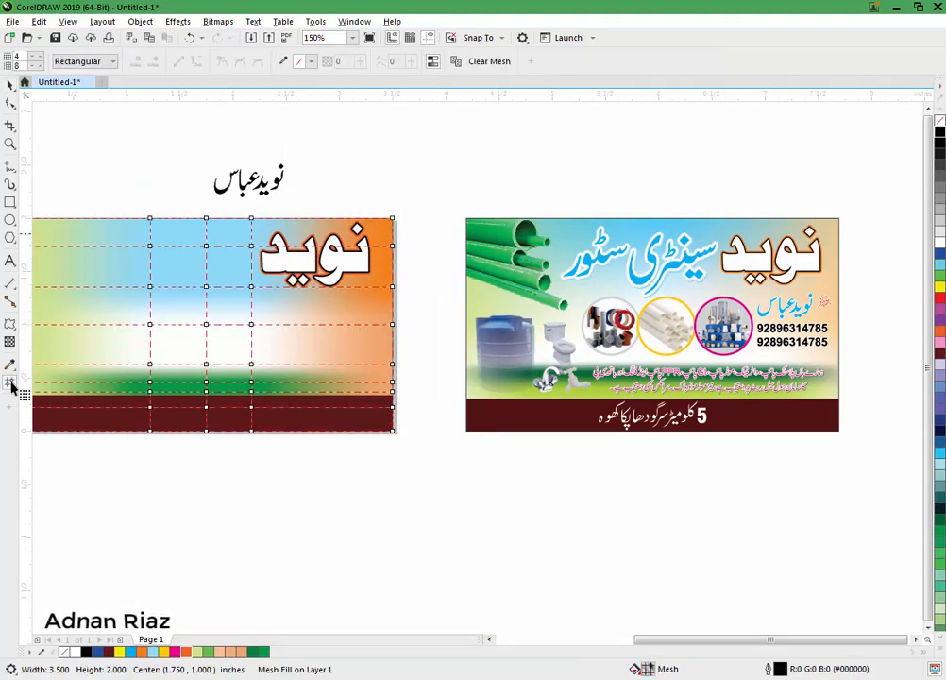
pyautogui.scroll(2, 350, 234)
pyautogui.click(394, 375)
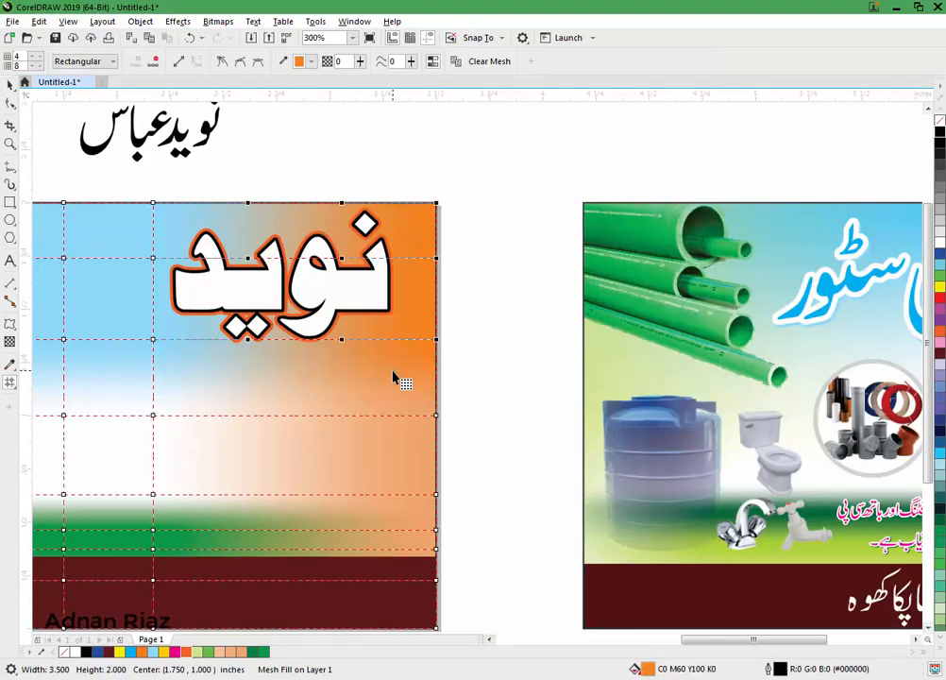
pyautogui.click(311, 62)
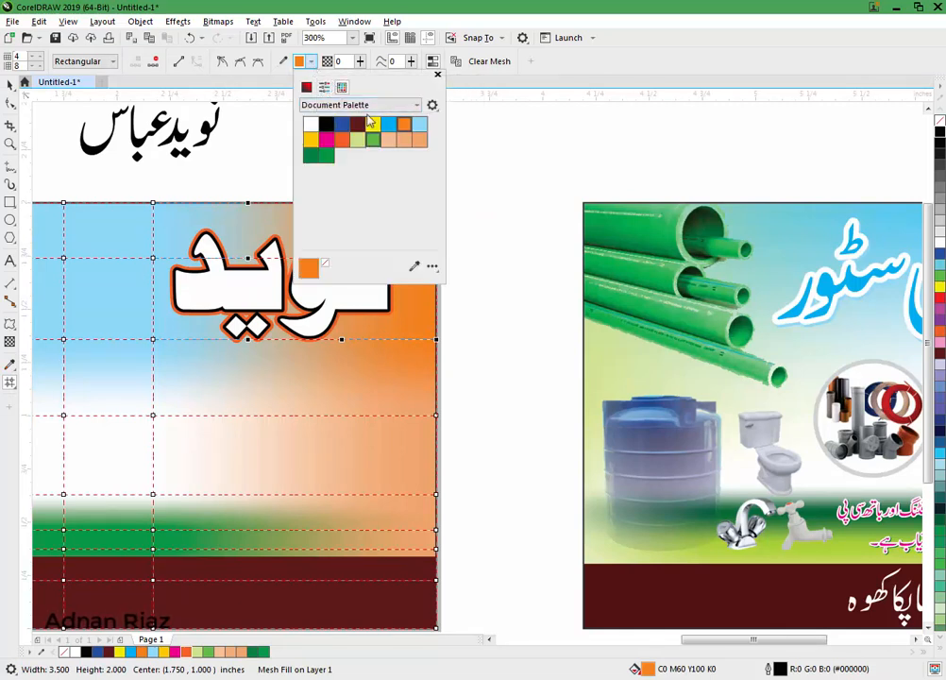
pyautogui.click(383, 140)
pyautogui.click(10, 85)
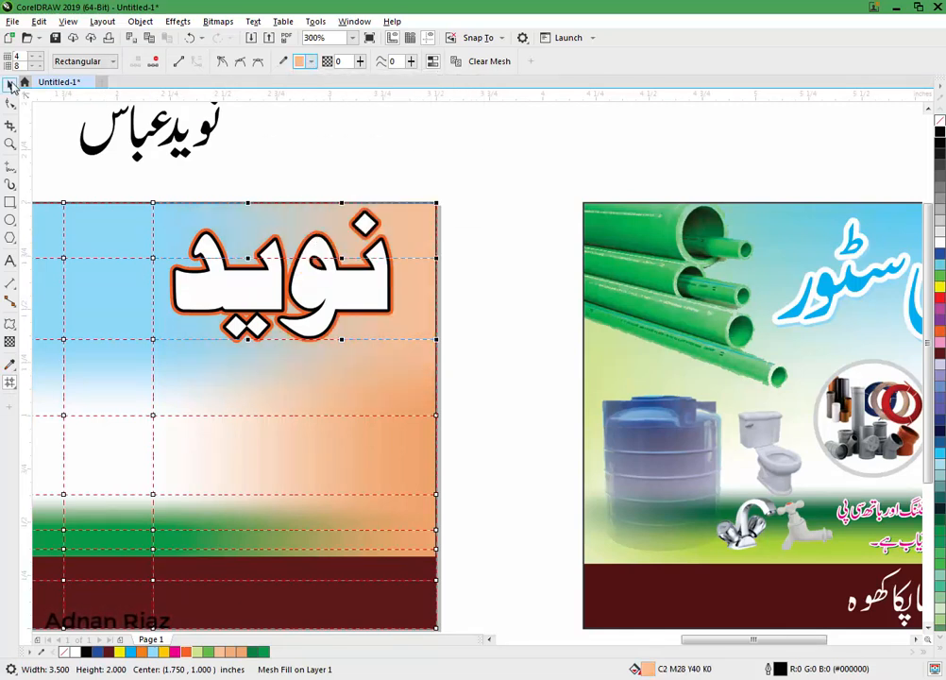
pyautogui.click(457, 197)
pyautogui.click(11, 85)
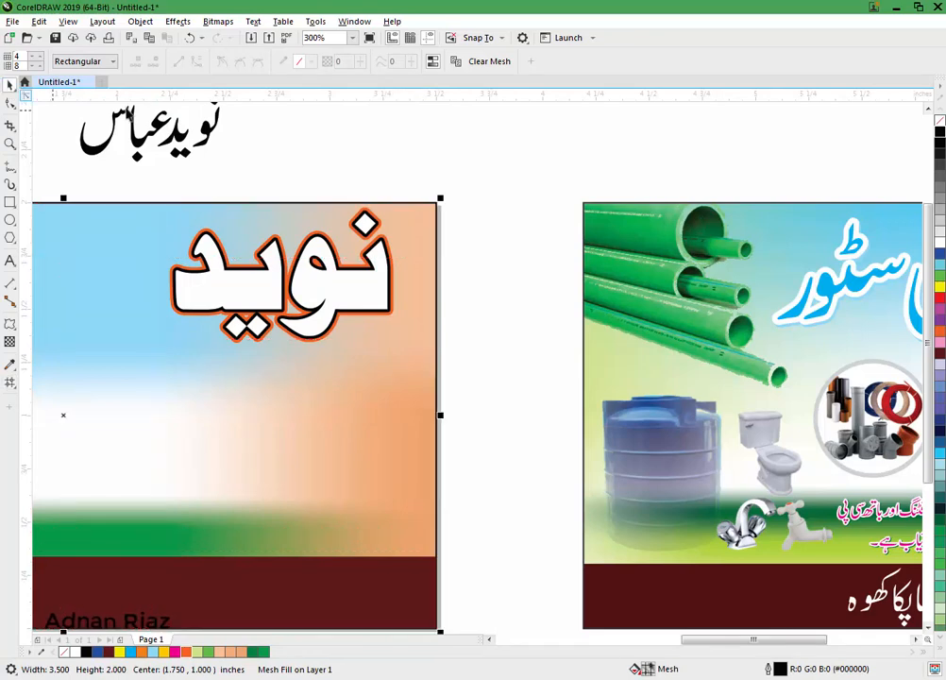
pyautogui.click(456, 169)
pyautogui.scroll(-2, 472, 203)
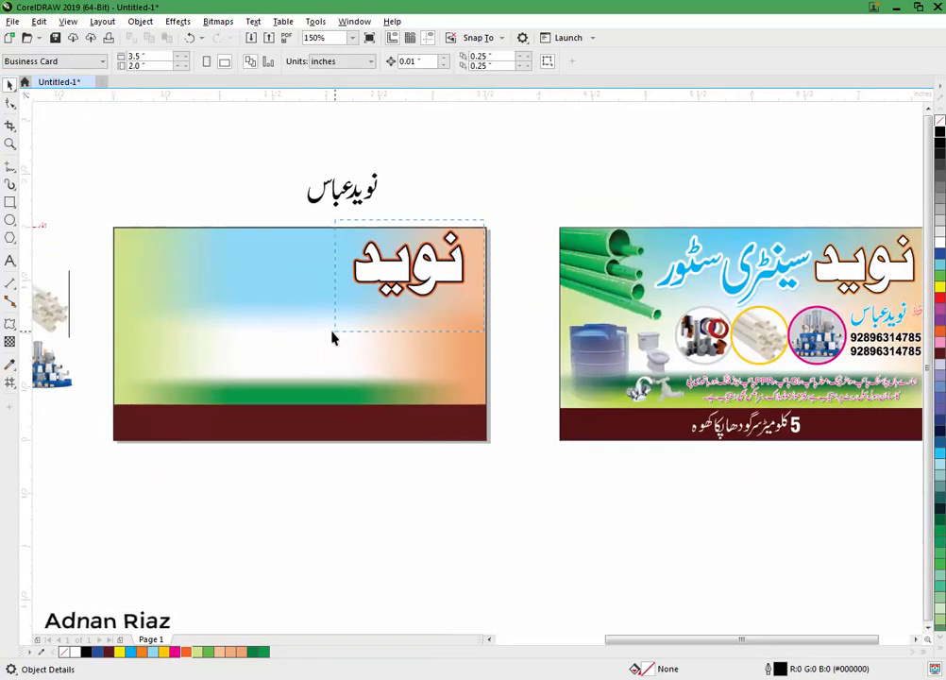
# Step: Group the Urdu name pieces and drag a copy of it up and to the left
pyautogui.moveTo(332, 335); pyautogui.dragTo(331, 328)
pyautogui.hotkey('ctrl', 'g')
pyautogui.click(432, 190)
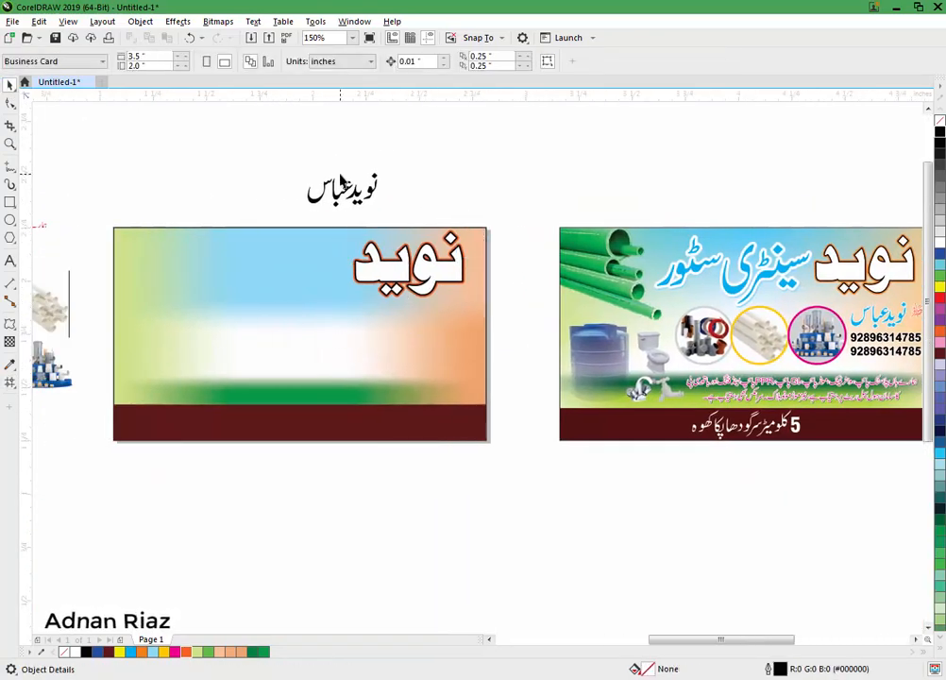
pyautogui.scroll(2, 321, 184)
pyautogui.scroll(-1, 345, 180)
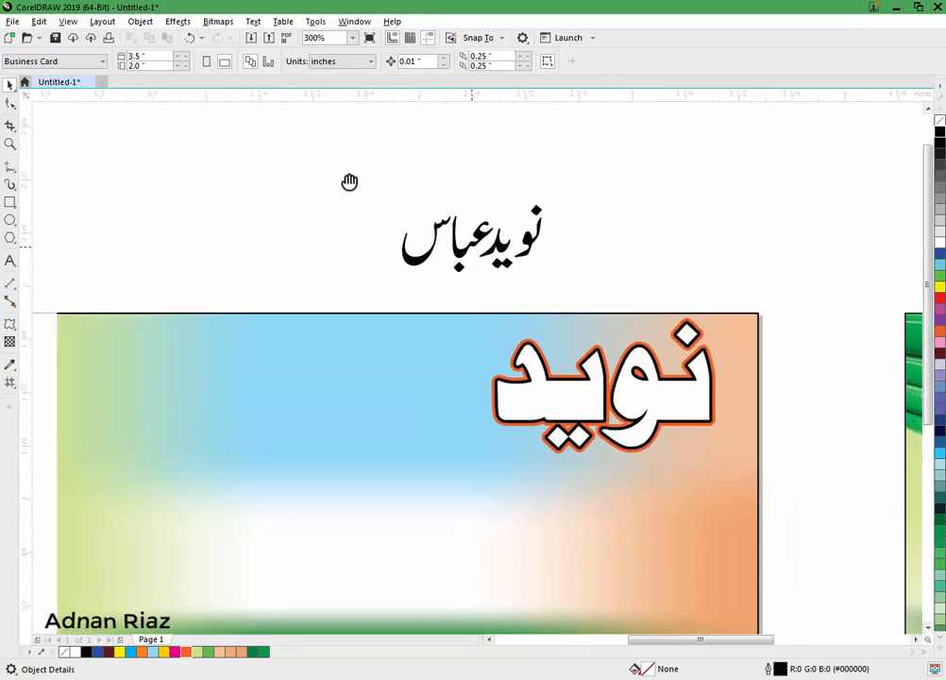
pyautogui.moveTo(463, 257); pyautogui.dragTo(357, 186)
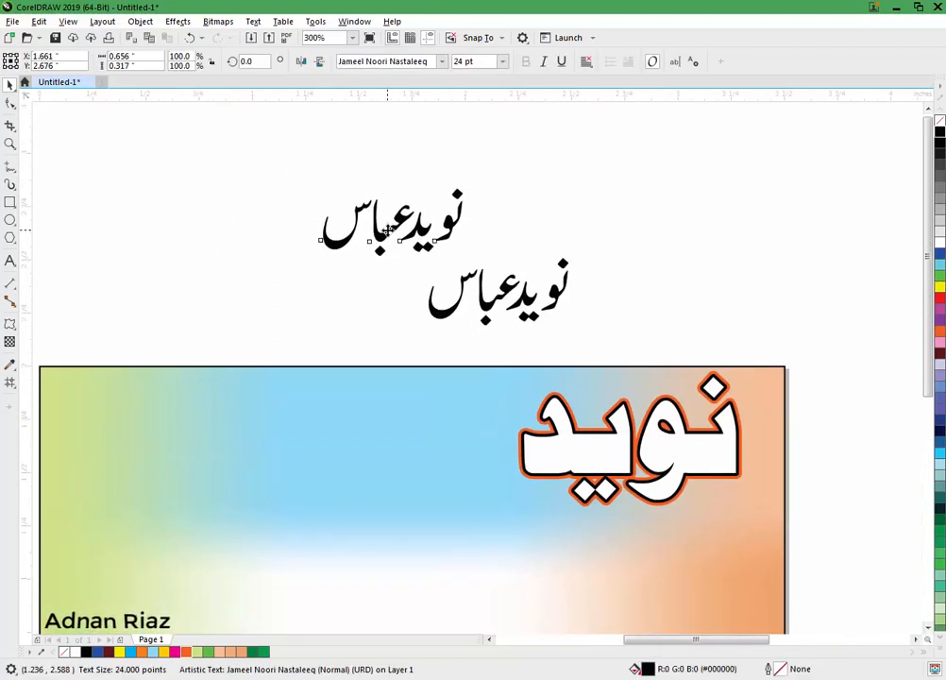
# Step: Replace the copied text with the Urdu words سینٹری سٹور
pyautogui.doubleClick(387, 229)
pyautogui.hotkey('ctrl', 'a')
pyautogui.write('سین')
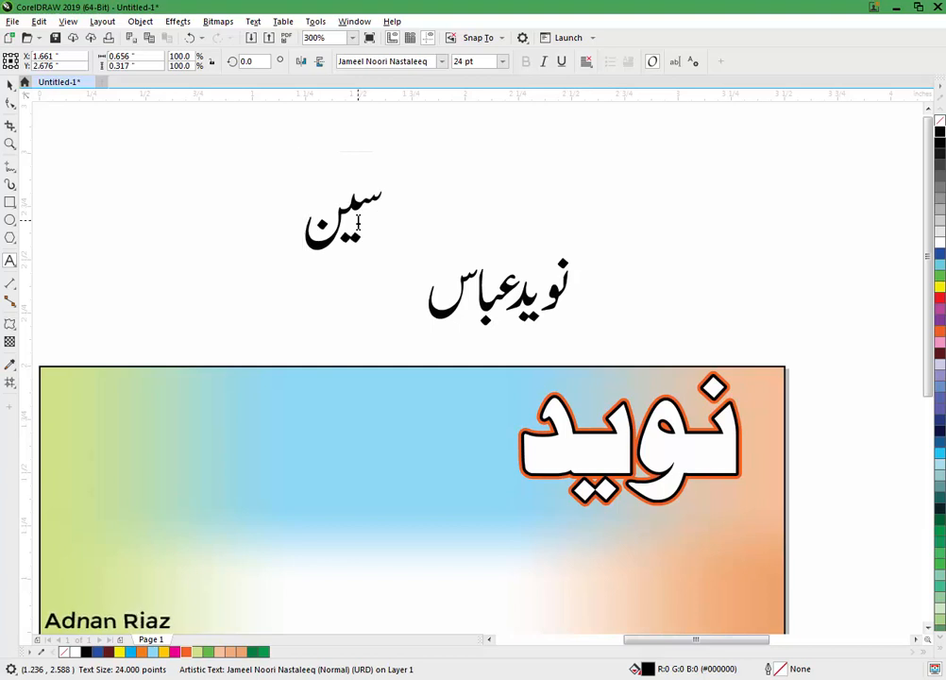
pyautogui.press('BackSpace')
pyautogui.press('BackSpace')
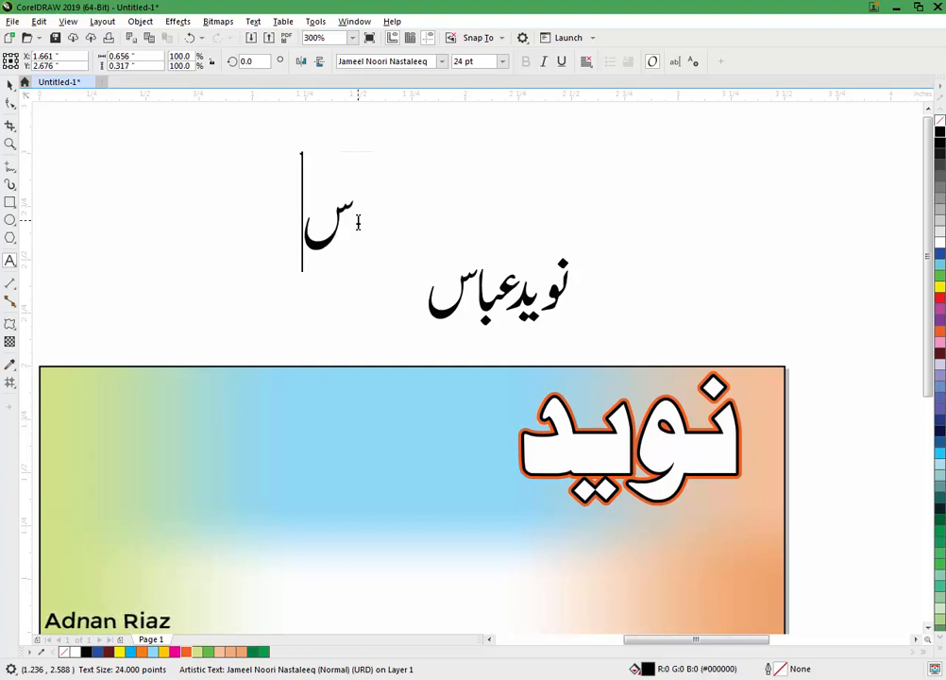
pyautogui.scroll(-4, 358, 222)
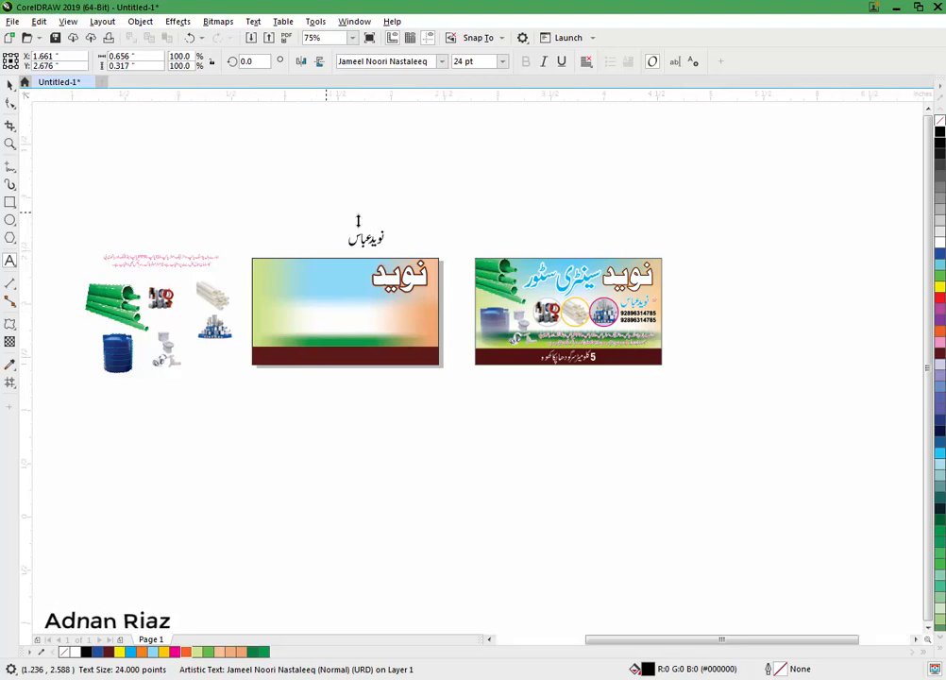
pyautogui.scroll(6, 358, 222)
pyautogui.write('ینٹ')
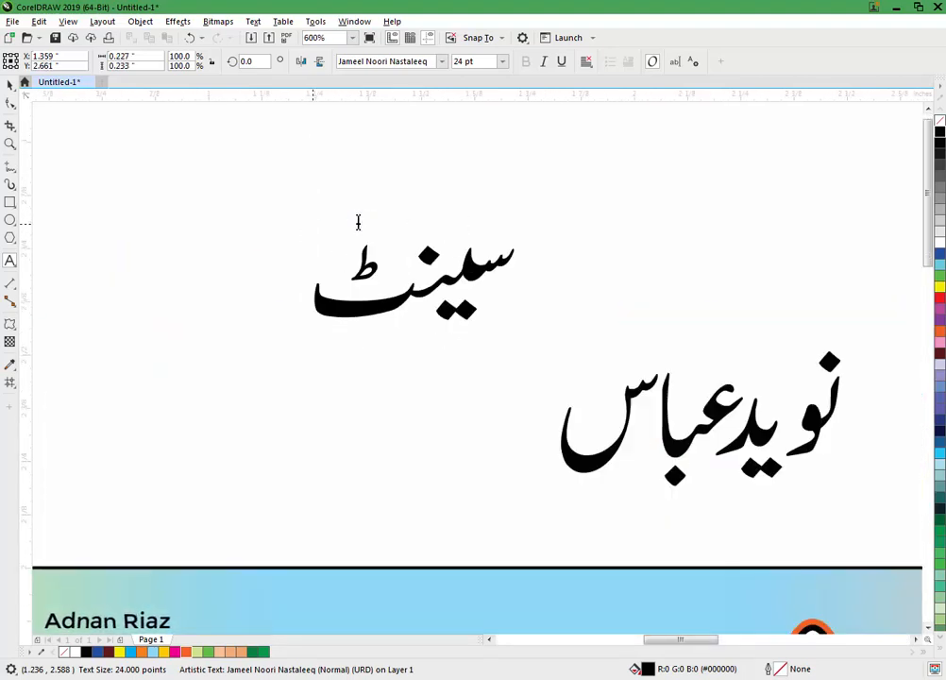
pyautogui.write('ری س')
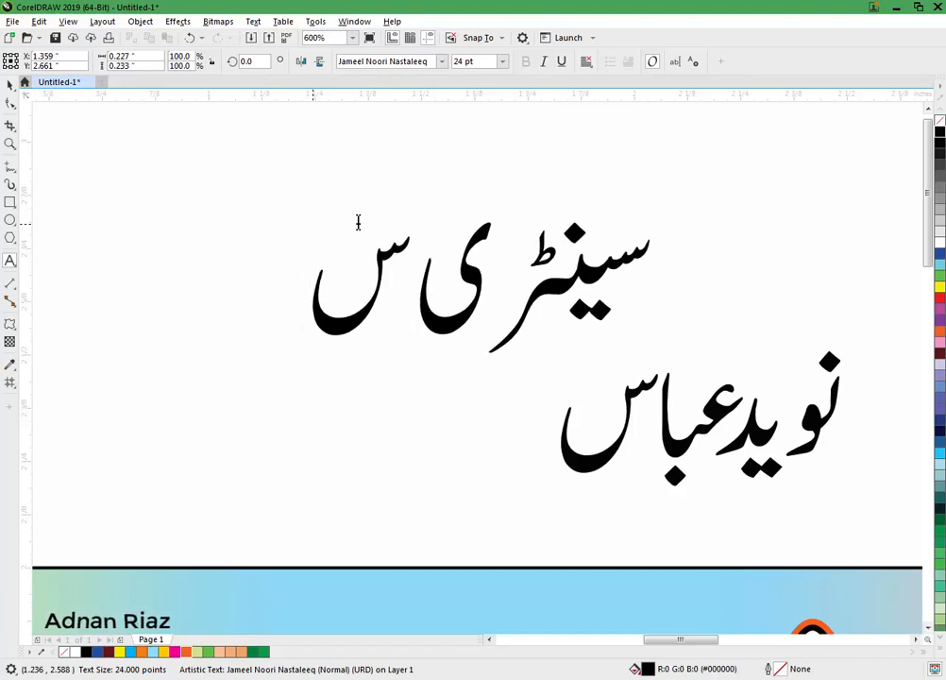
pyautogui.write('ٹور')
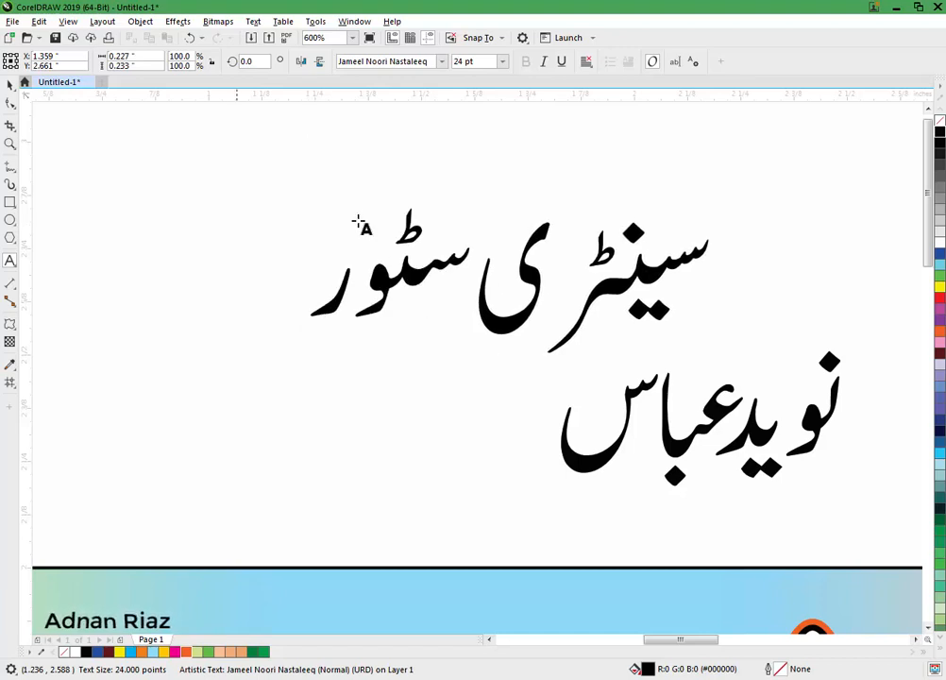
pyautogui.click(8, 84)
# Step: Use the Shape tool to shift the characters of سٹور slightly right, adjusting spacing
pyautogui.click(11, 104)
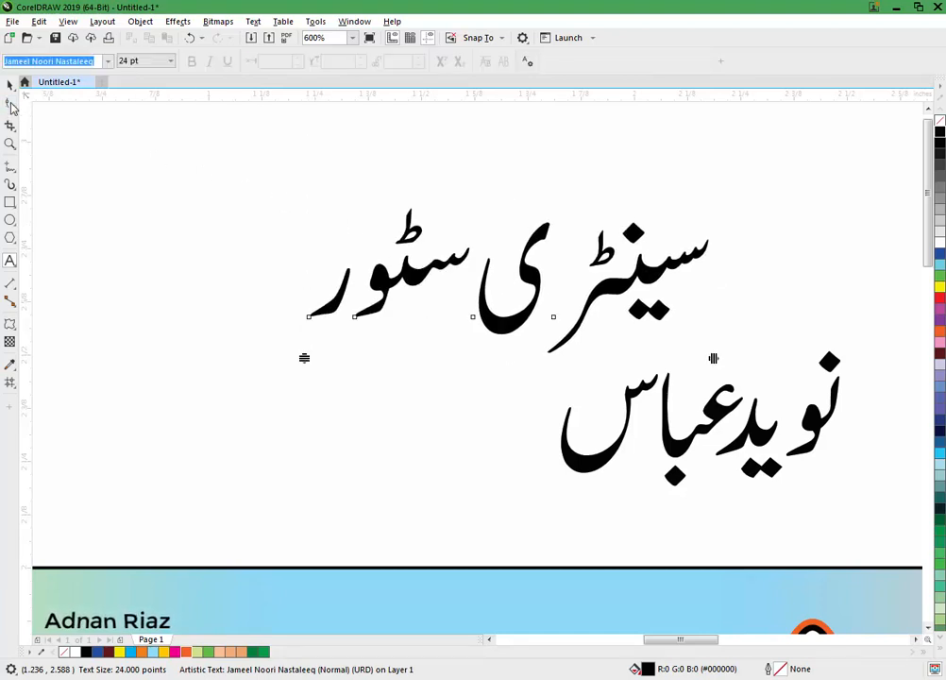
pyautogui.moveTo(275, 288); pyautogui.dragTo(371, 317)
pyautogui.moveTo(453, 300); pyautogui.dragTo(507, 337)
pyautogui.moveTo(279, 267); pyautogui.dragTo(354, 325)
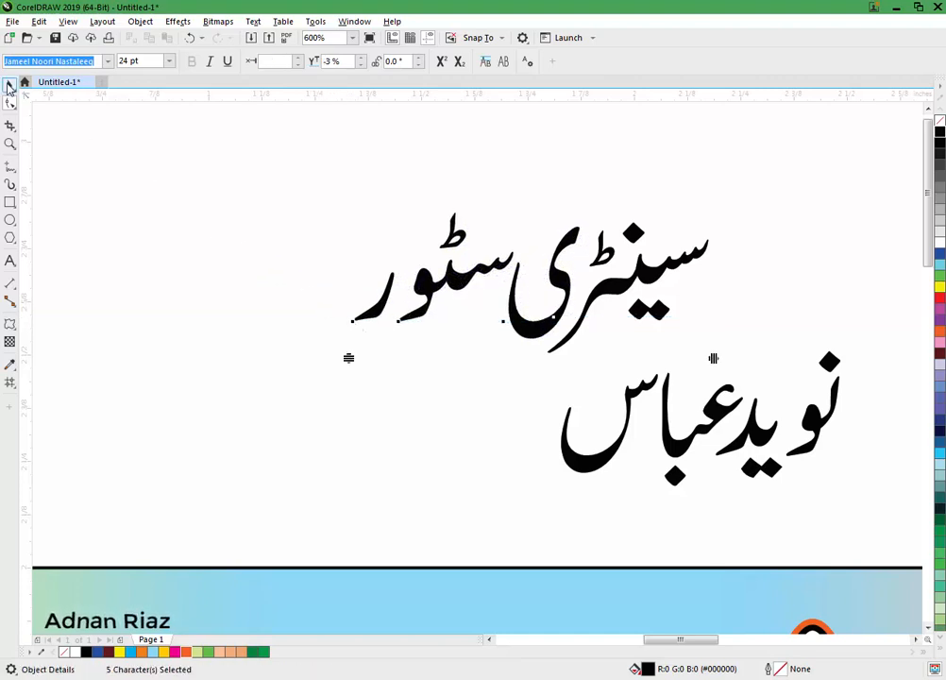
# Step: Move سینٹری سٹور onto the card beside نوید and enlarge it to about 160%
pyautogui.click(8, 87)
pyautogui.scroll(-2, 253, 143)
pyautogui.moveTo(448, 198); pyautogui.dragTo(410, 300)
pyautogui.moveTo(451, 269)
pyautogui.mouseDown()
pyautogui.moveTo(458, 257)
pyautogui.moveTo(492, 256)
pyautogui.moveTo(457, 273)
pyautogui.mouseUp()
pyautogui.moveTo(281, 348); pyautogui.dragTo(281, 348)
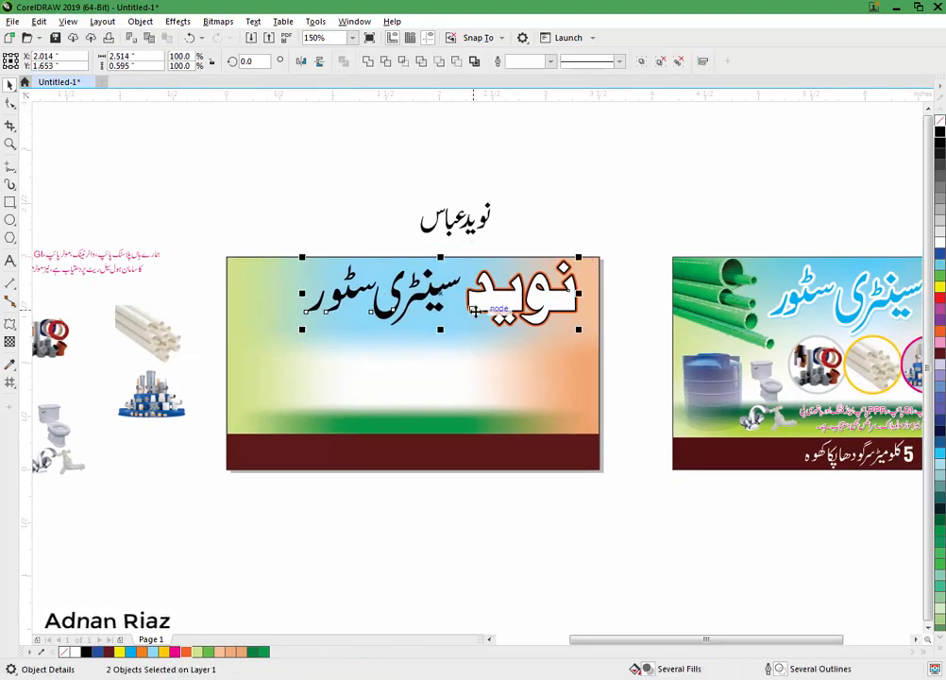
# Step: Select the store-name text, fill it cyan and give it a white outline
pyautogui.press('Escape')
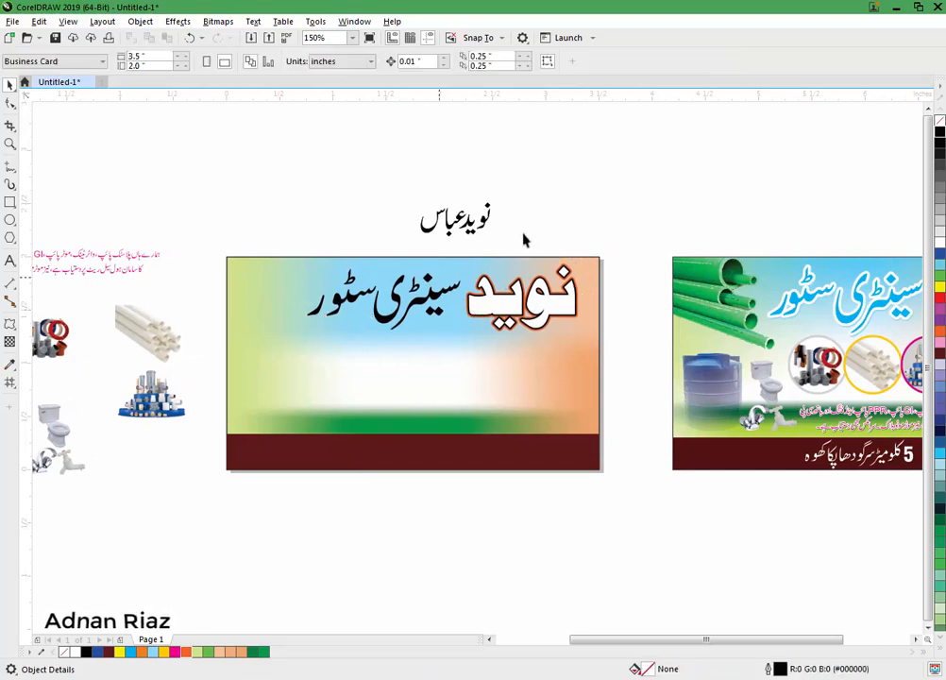
pyautogui.hscroll(2, 529, 238)
pyautogui.press('Tab')
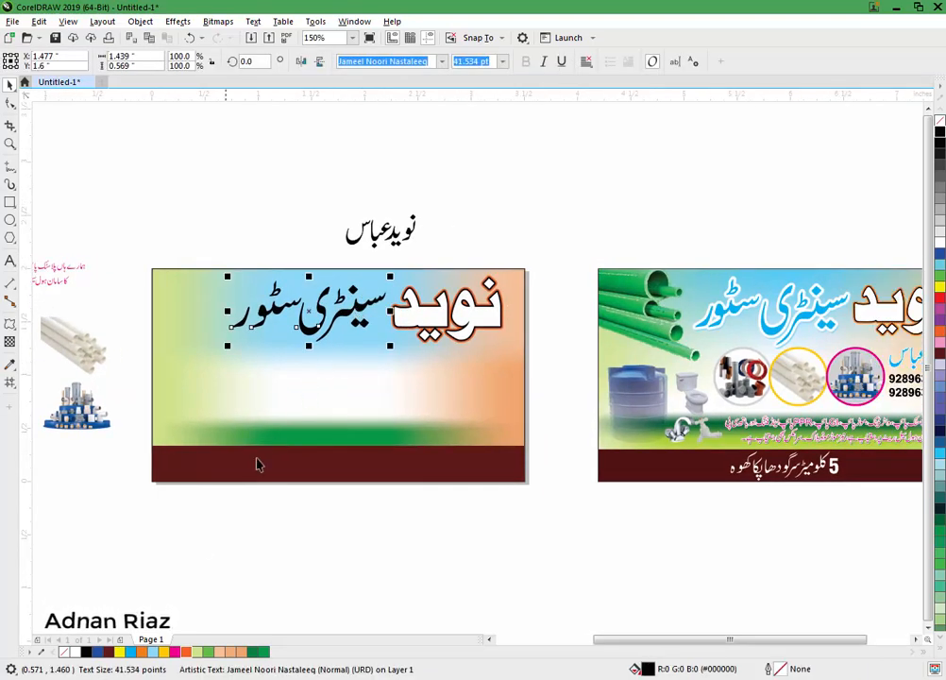
pyautogui.click(131, 653)
pyautogui.scroll(2, 328, 304)
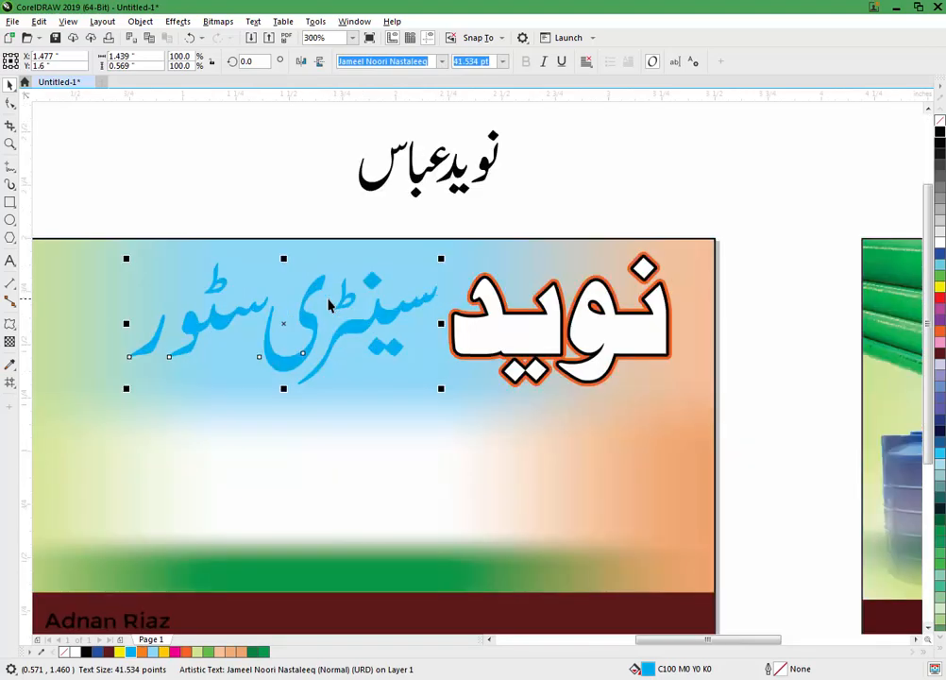
pyautogui.rightClick(939, 243)
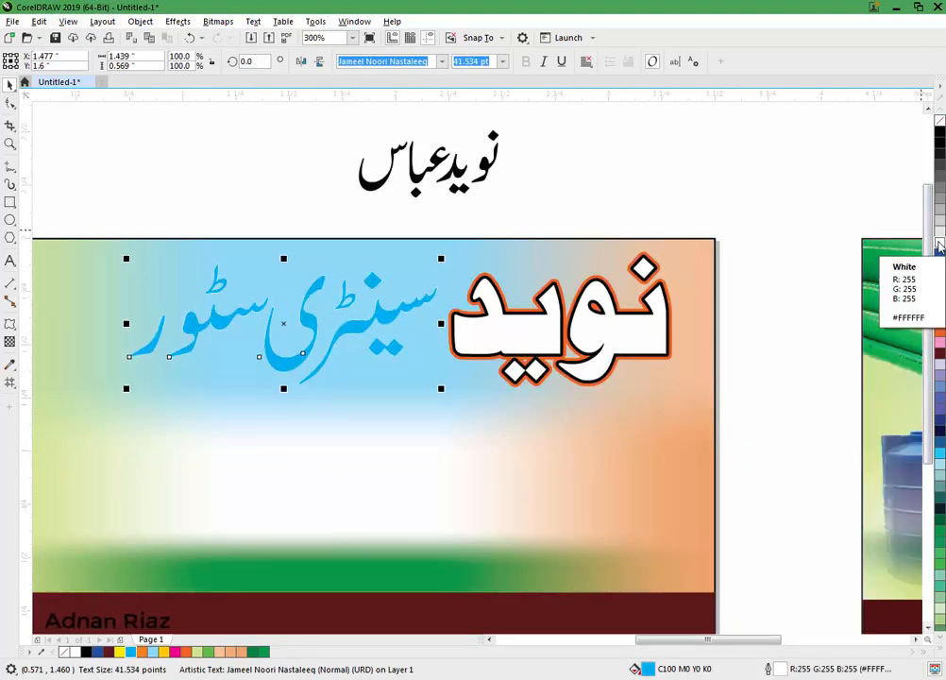
# Step: Set the text outline to 2.0 pt, drawn behind the fill
pyautogui.press('F12')
pyautogui.click(394, 300)
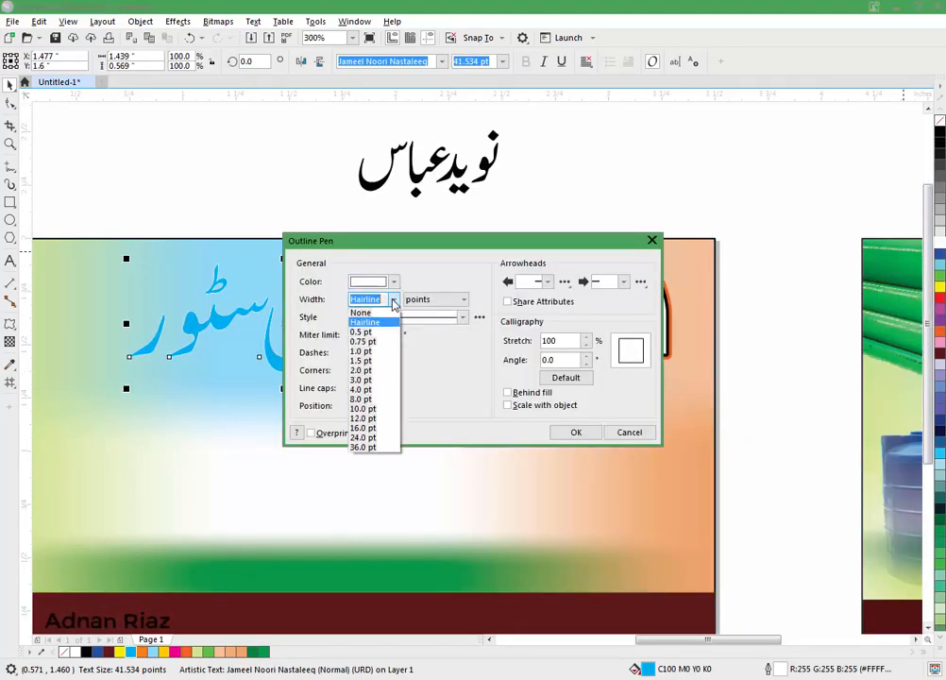
pyautogui.click(374, 371)
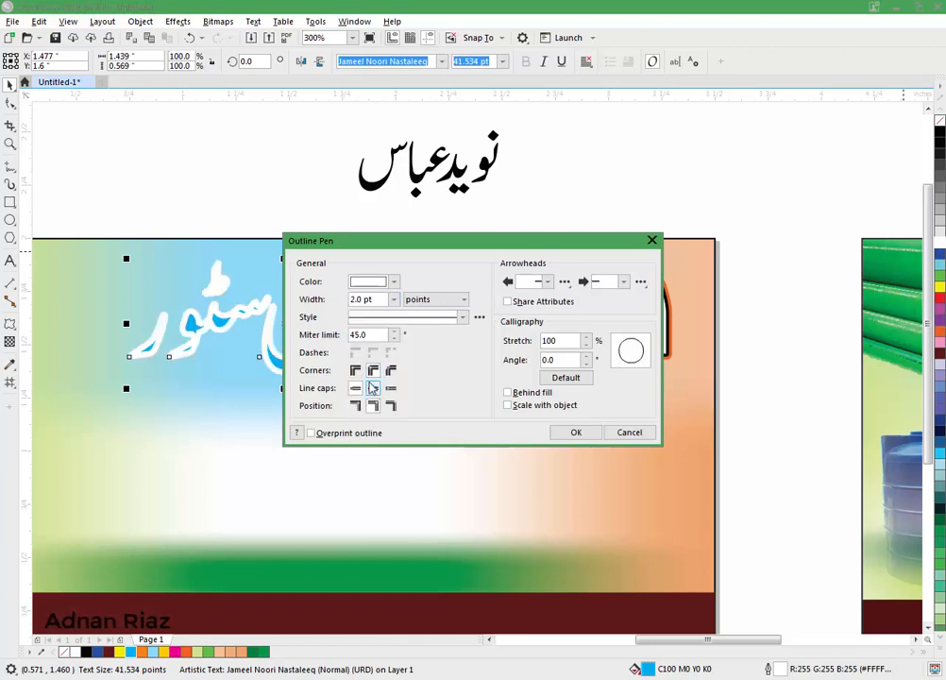
pyautogui.click(508, 391)
pyautogui.click(572, 431)
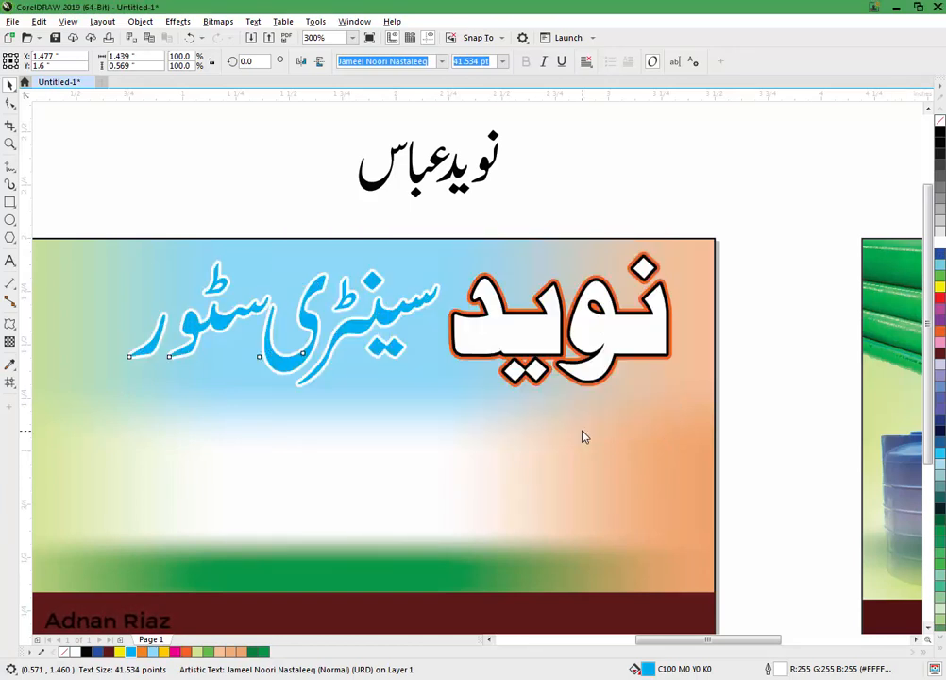
# Step: Reselect the store-name text and make both its fill and outline light blue
pyautogui.click(512, 224)
pyautogui.click(386, 305)
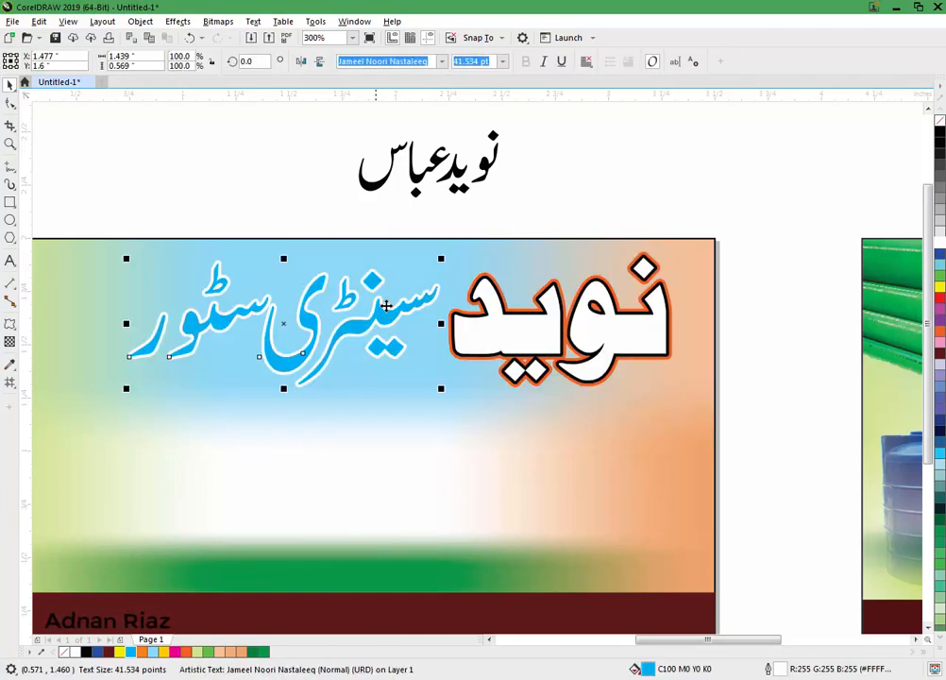
pyautogui.scroll(-1, 369, 338)
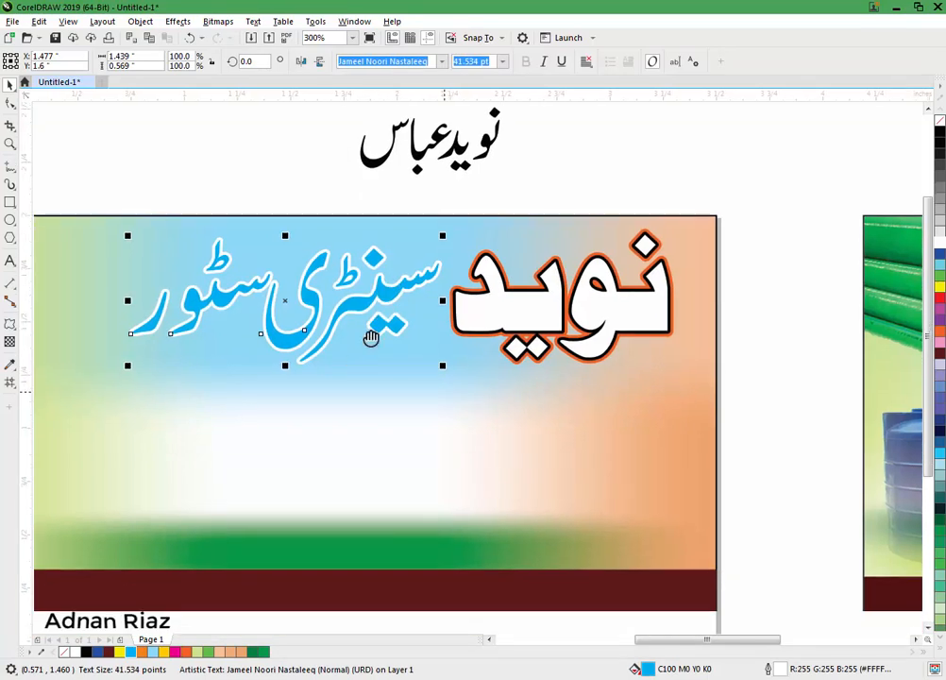
pyautogui.click(156, 651)
pyautogui.rightClick(156, 651)
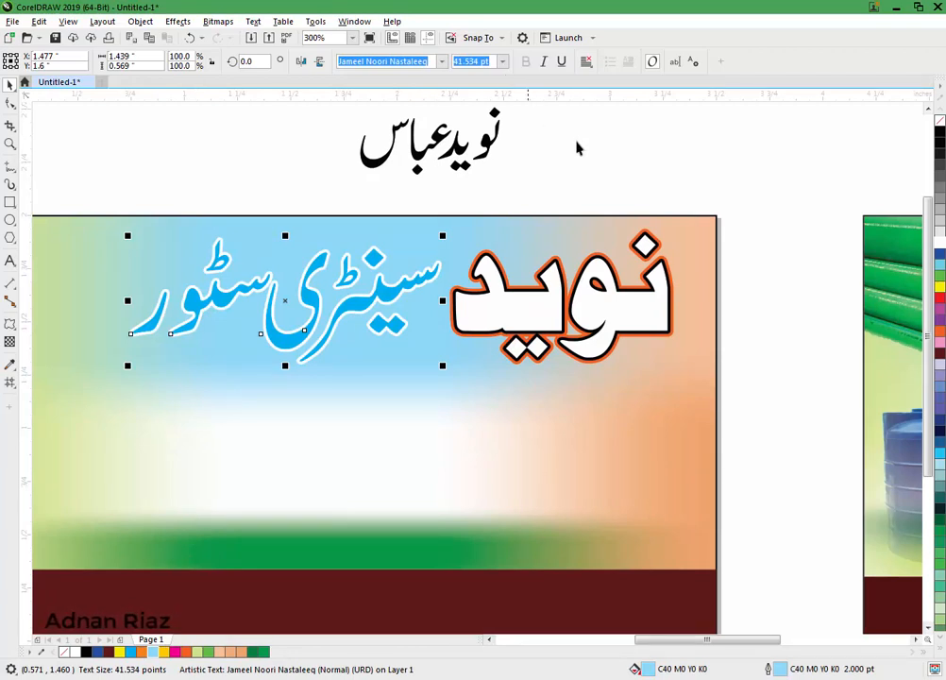
# Step: Thicken the store-name text outline to 3.0 pt
pyautogui.press('F12')
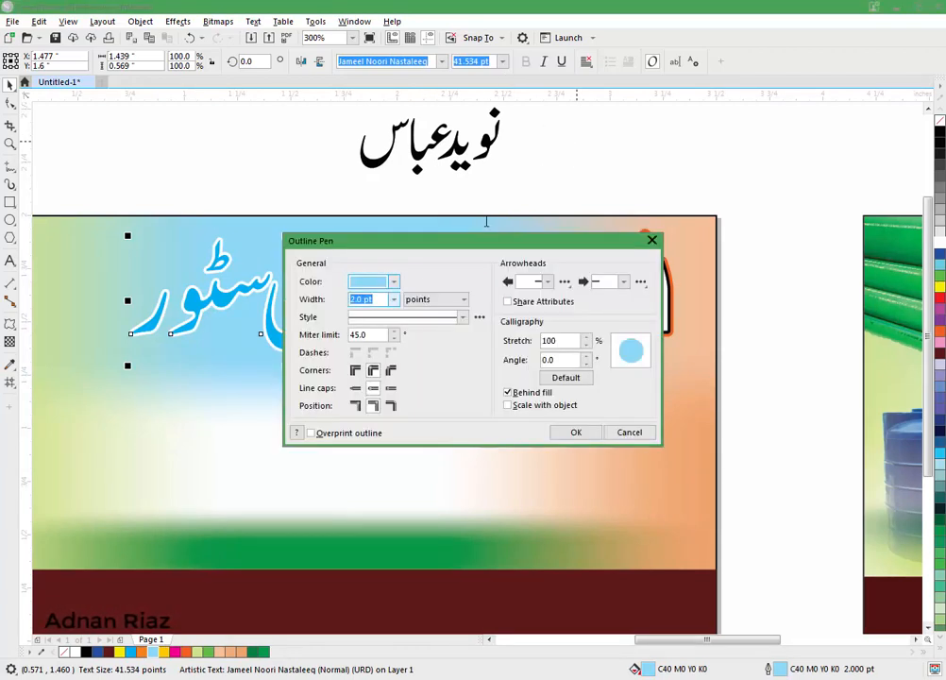
pyautogui.click(394, 299)
pyautogui.click(365, 379)
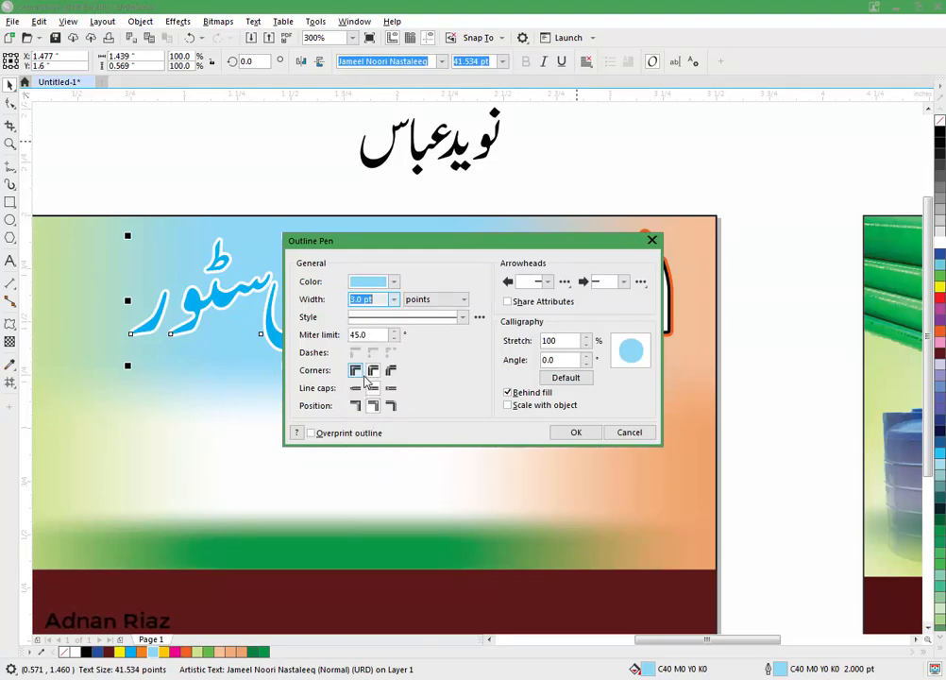
pyautogui.click(574, 432)
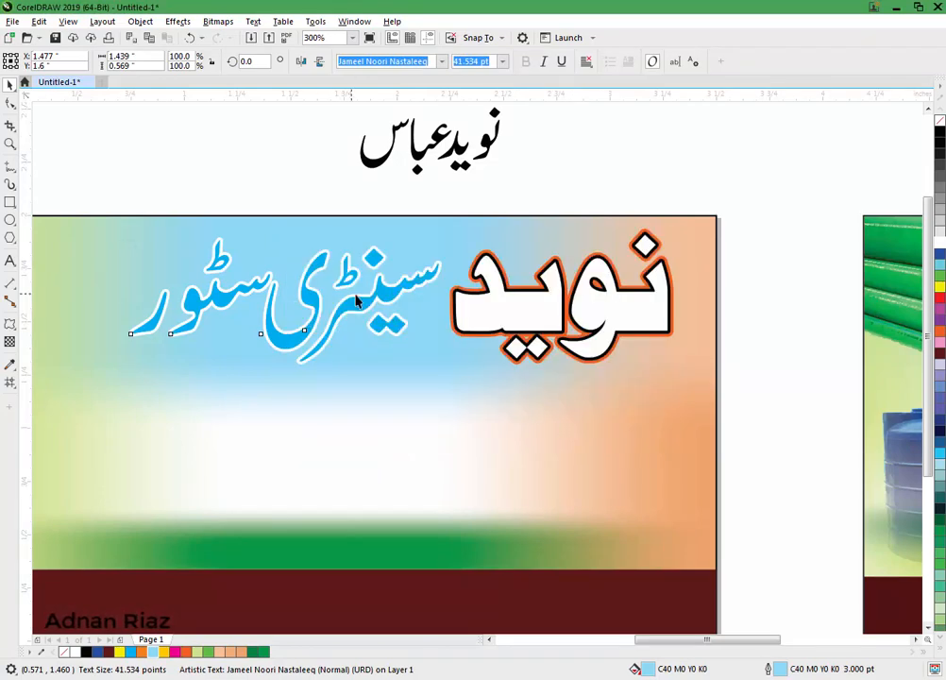
# Step: Change the text fill to a deeper blue picked from the colour field
pyautogui.scroll(2, 356, 300)
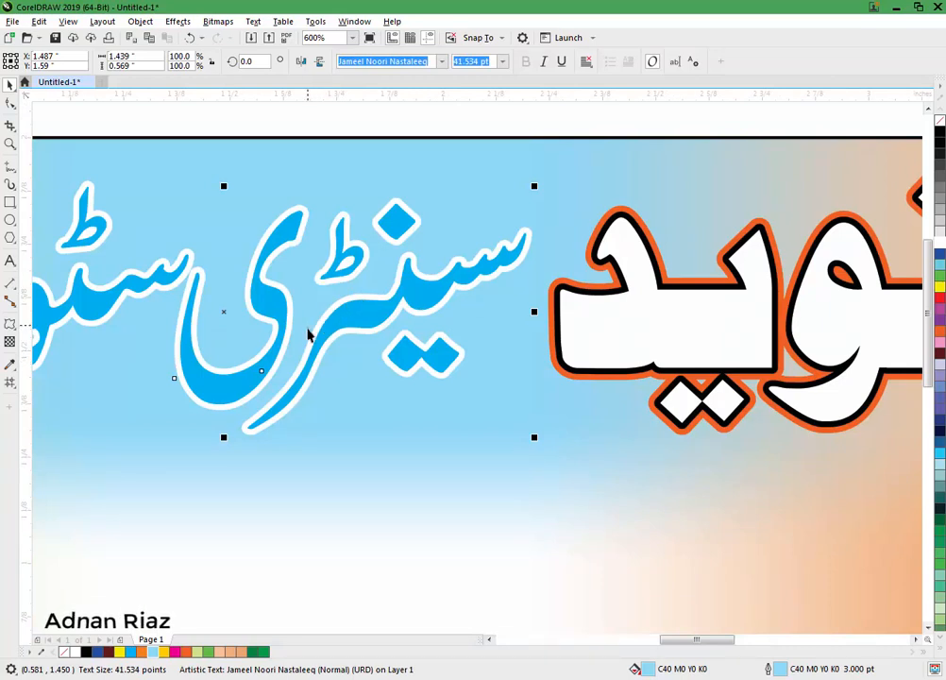
pyautogui.hotkey('shift', 'F11')
pyautogui.click(292, 223)
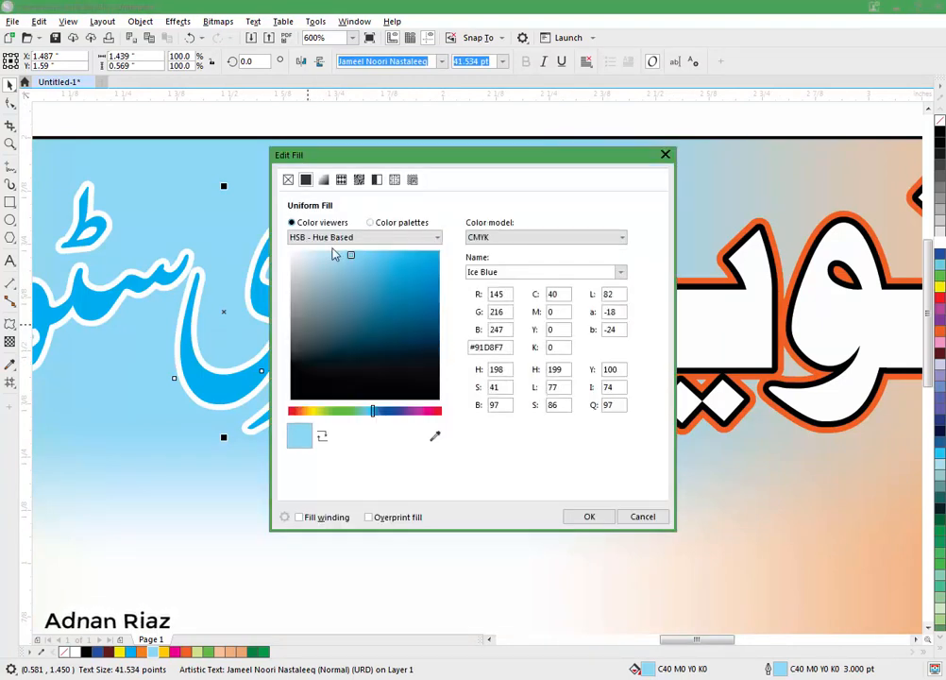
pyautogui.click(351, 273)
pyautogui.moveTo(351, 274); pyautogui.dragTo(367, 296)
pyautogui.click(585, 517)
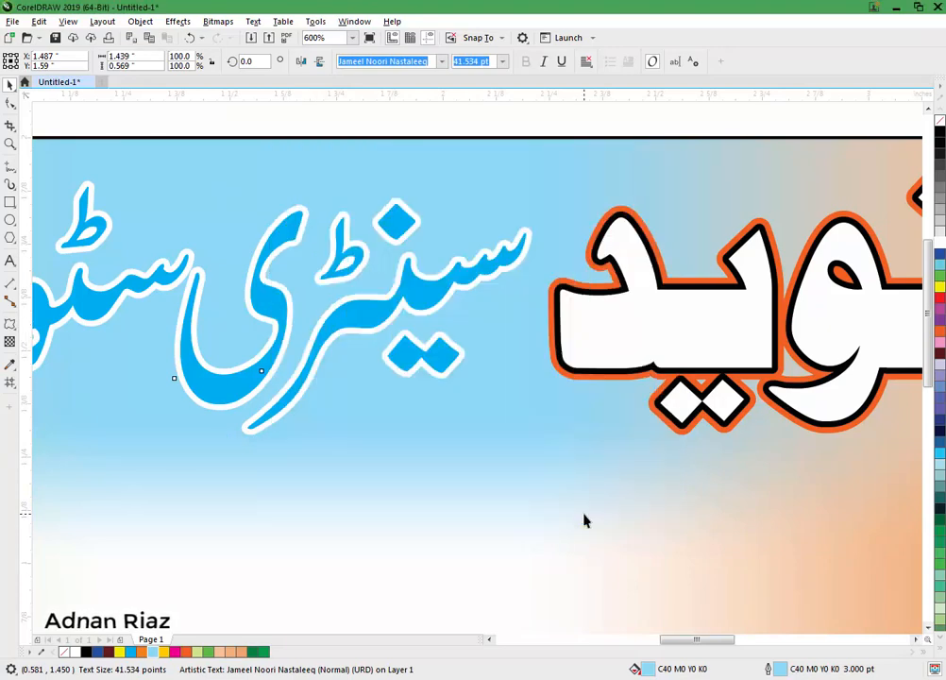
# Step: Undo an upward move of the text, then try a teal outline before restoring light blue
pyautogui.press('F3')
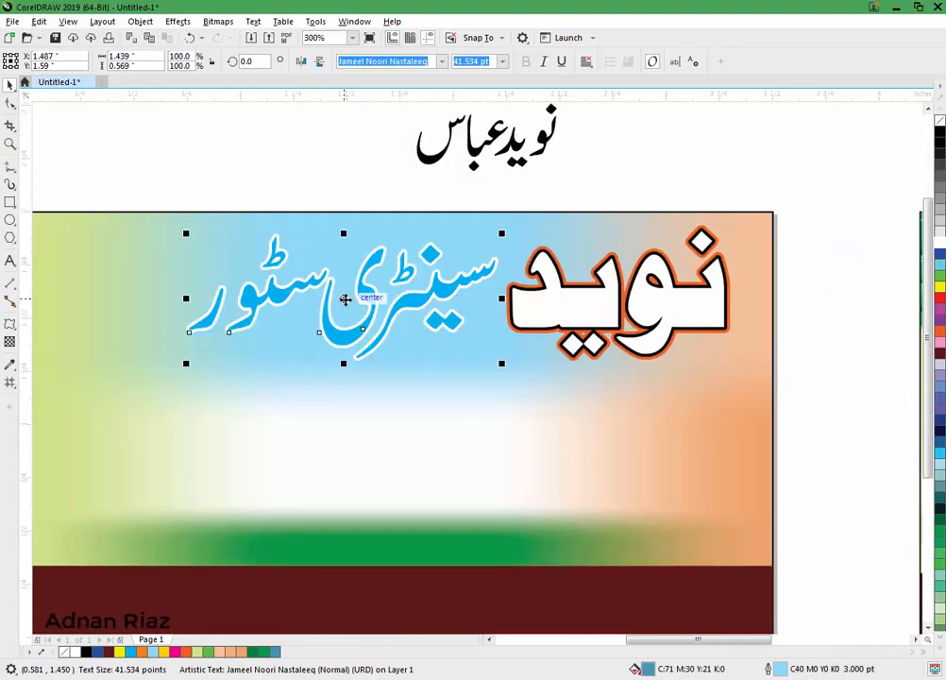
pyautogui.moveTo(345, 300); pyautogui.dragTo(344, 275)
pyautogui.hotkey('ctrl', 'z')
pyautogui.rightClick(279, 652)
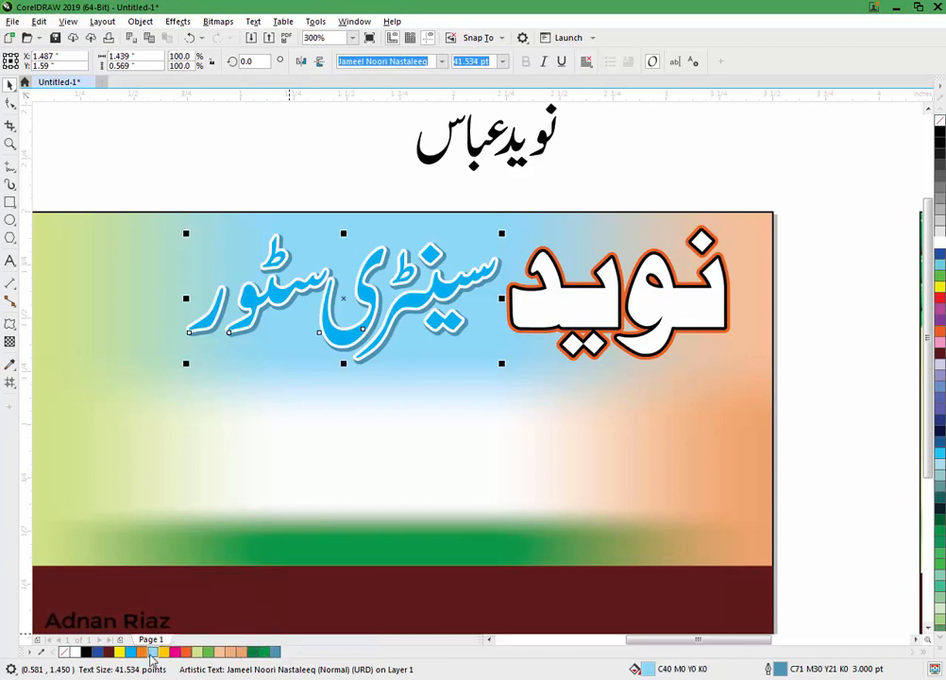
pyautogui.rightClick(151, 652)
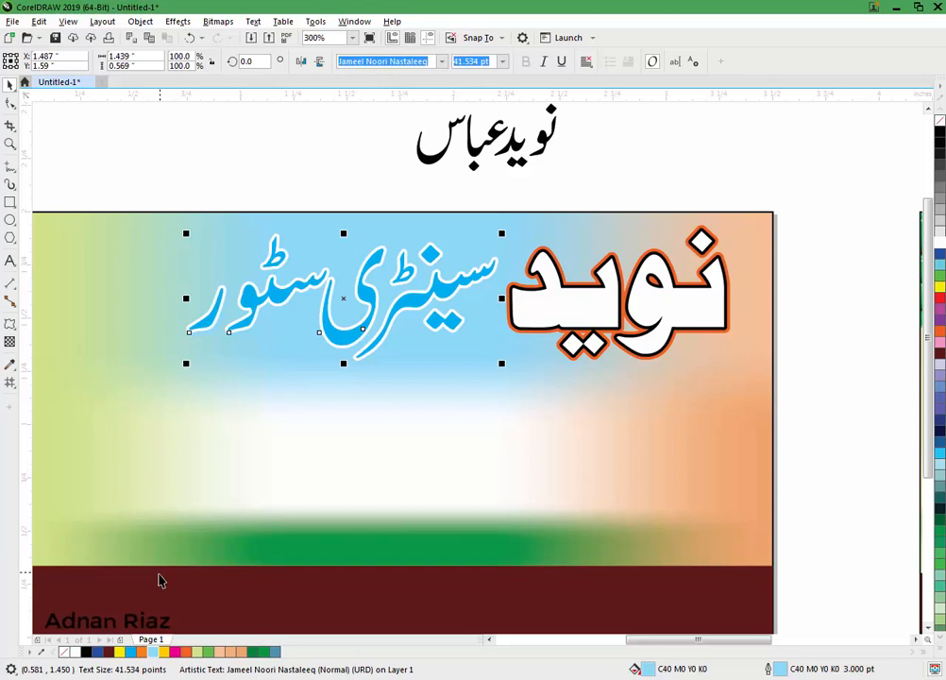
# Step: Give the text a lighter blue fill, C35 M3 Y3 K0 (#A1D5EC)
pyautogui.hotkey('shift', 'F11')
pyautogui.click(292, 222)
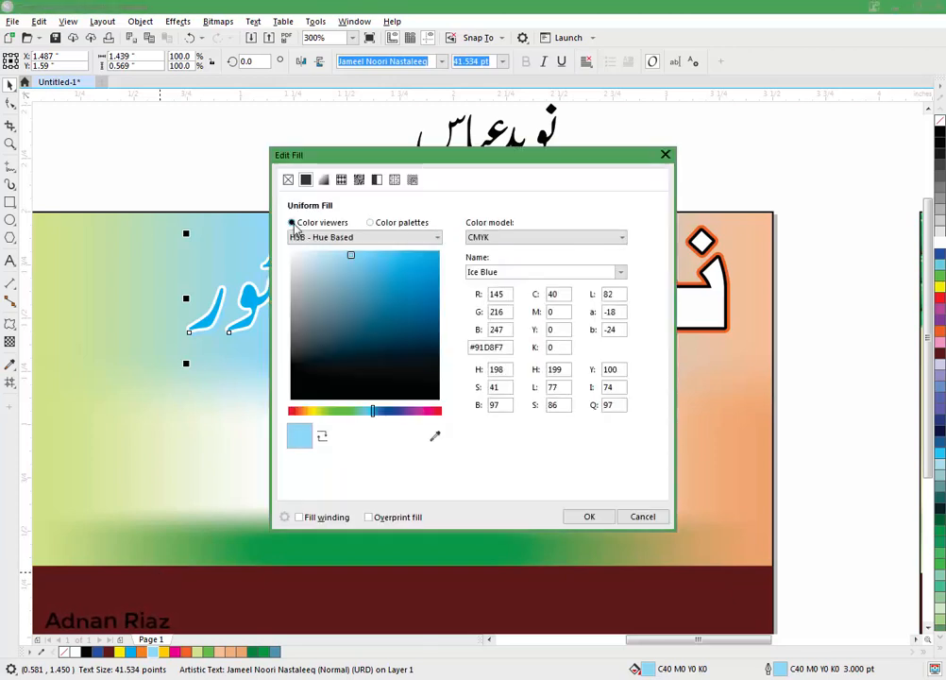
pyautogui.click(341, 260)
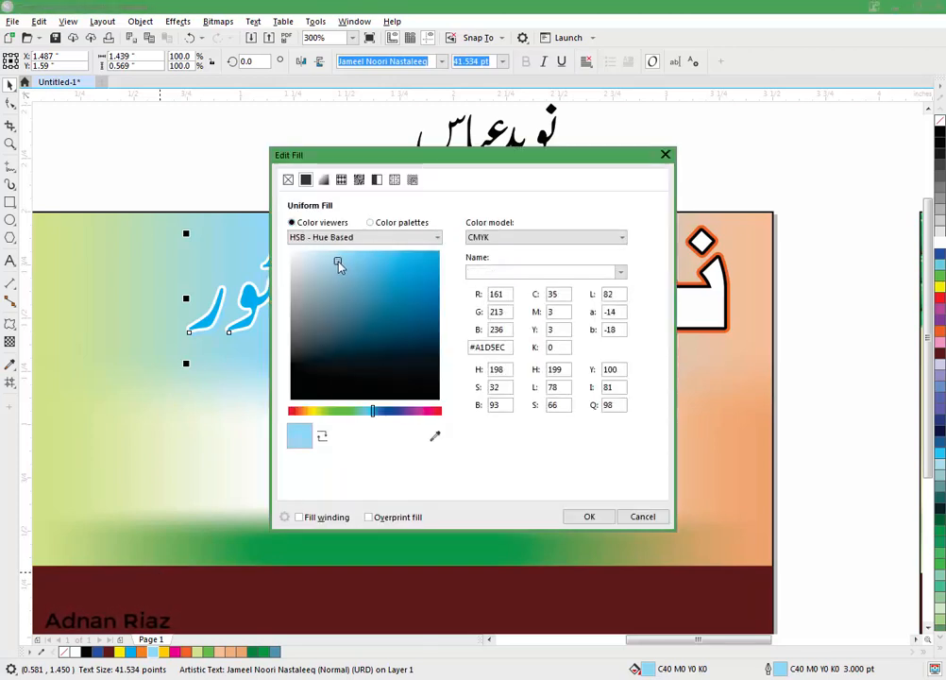
pyautogui.click(589, 516)
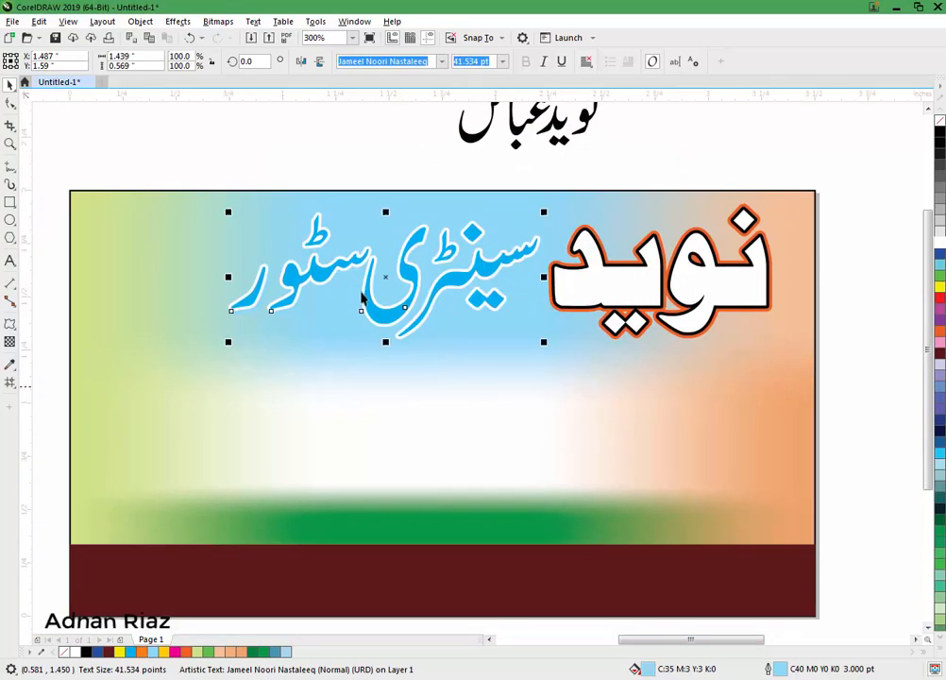
# Step: Group the two store-name text pieces together
pyautogui.moveTo(186, 163); pyautogui.dragTo(554, 376)
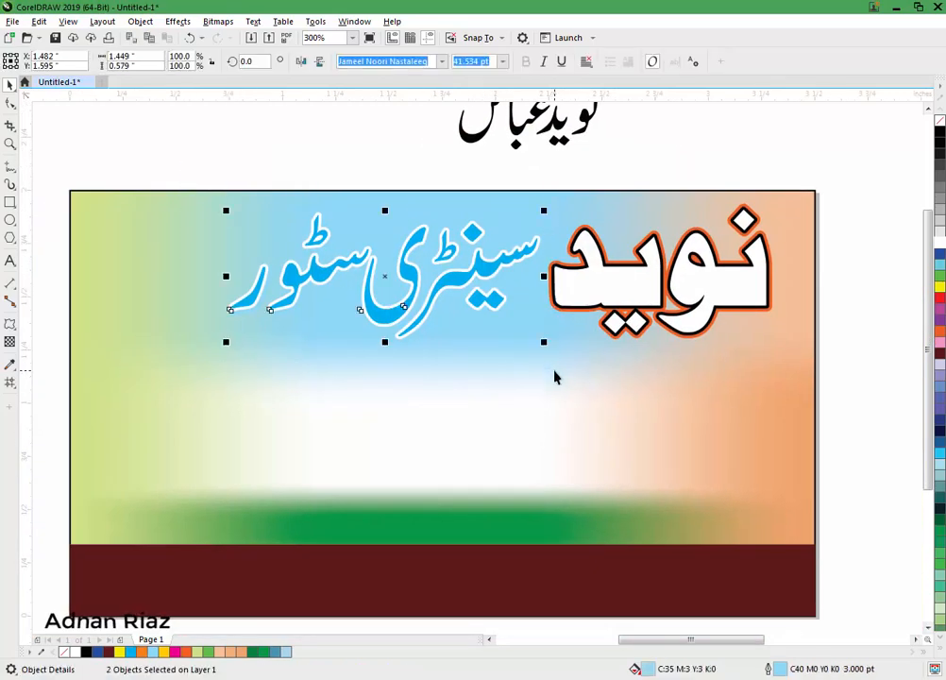
pyautogui.hotkey('ctrl', 'g')
pyautogui.keyDown('shift'); pyautogui.click(619, 287); pyautogui.keyUp('shift')
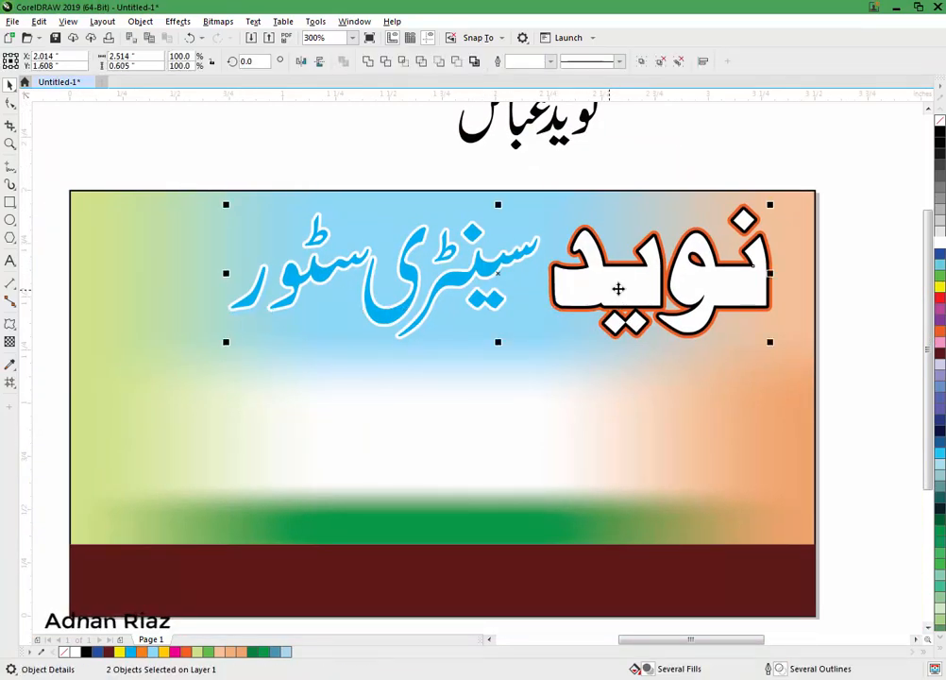
# Step: Move the green pipes photo from the left toward the card
pyautogui.press('Escape')
pyautogui.scroll(-1, 640, 228)
pyautogui.moveTo(672, 211)
pyautogui.mouseDown()
pyautogui.moveTo(616, 240)
pyautogui.moveTo(654, 234)
pyautogui.mouseUp()
pyautogui.moveTo(83, 243); pyautogui.dragTo(387, 273)
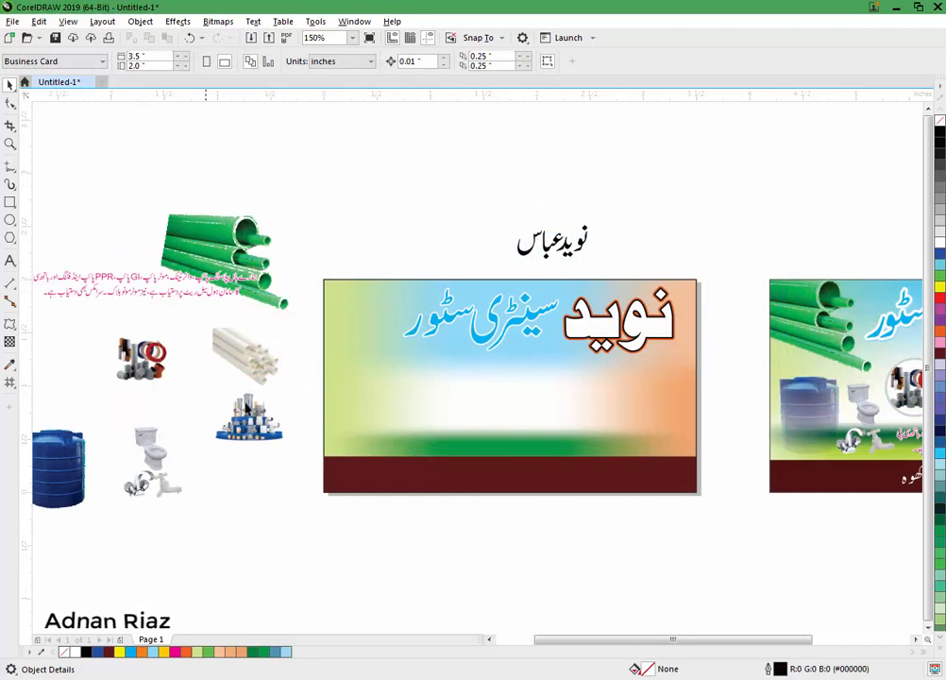
# Step: PowerClip the green pipes photo inside the card background, positioned at its top-left corner
pyautogui.click(213, 232)
pyautogui.click(139, 21)
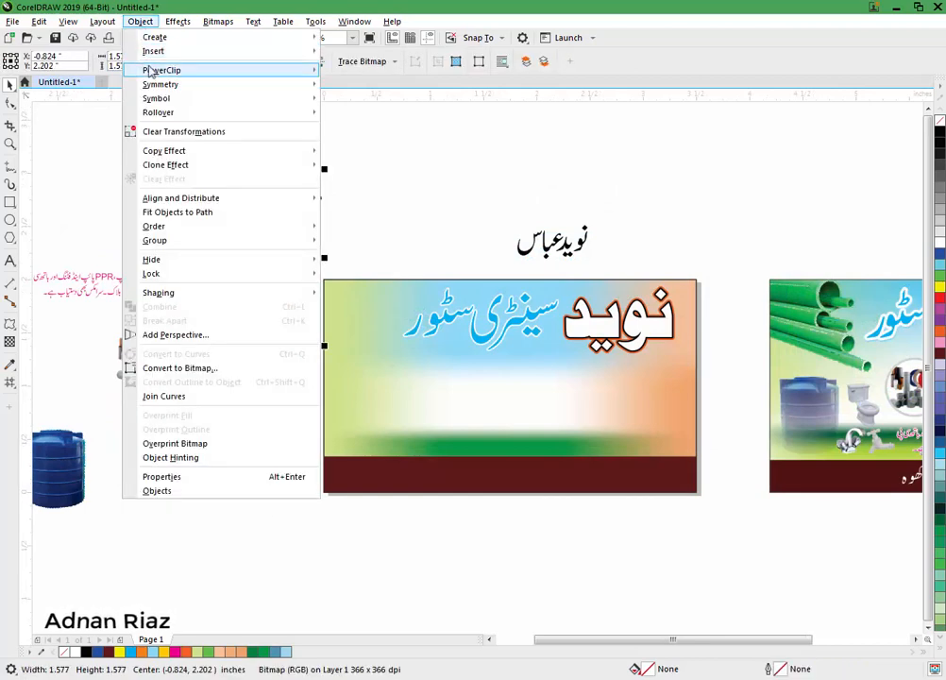
pyautogui.moveTo(154, 70)
pyautogui.click(349, 73)
pyautogui.click(374, 322)
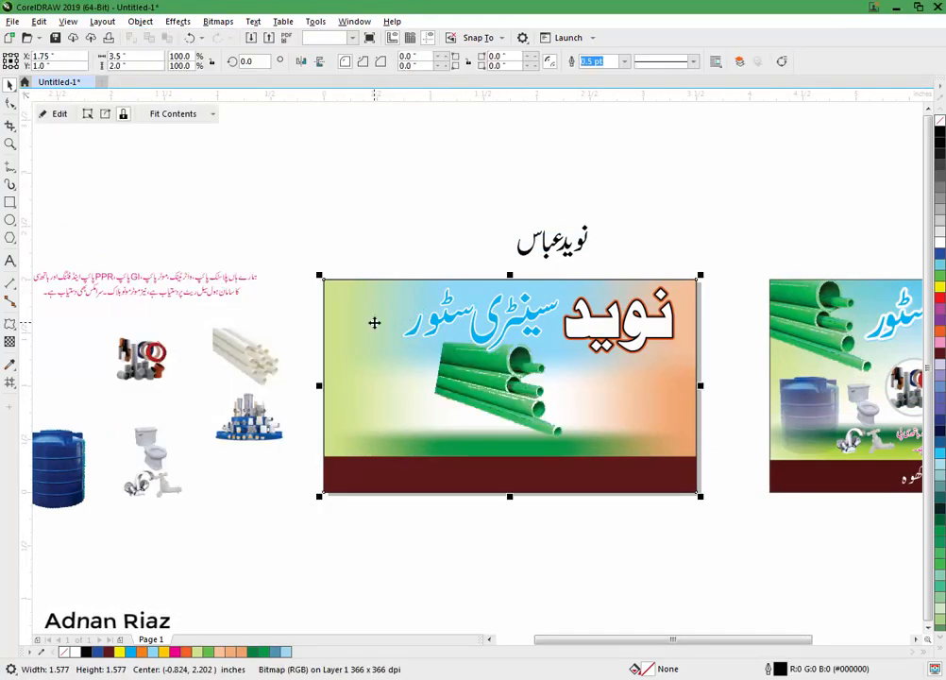
pyautogui.click(59, 113)
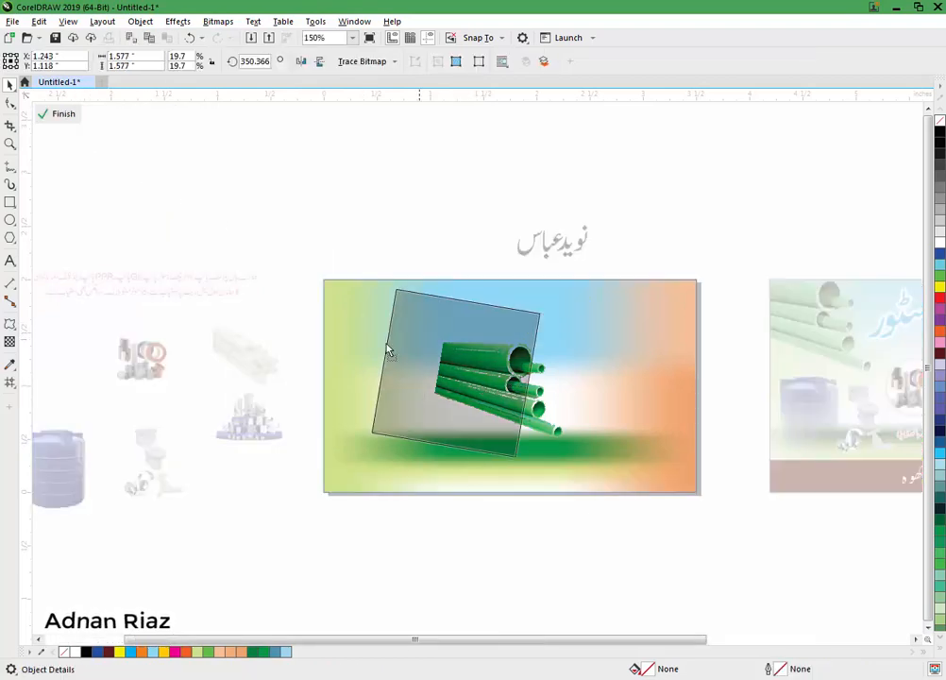
pyautogui.moveTo(387, 348); pyautogui.dragTo(385, 318)
pyautogui.scroll(2, 390, 319)
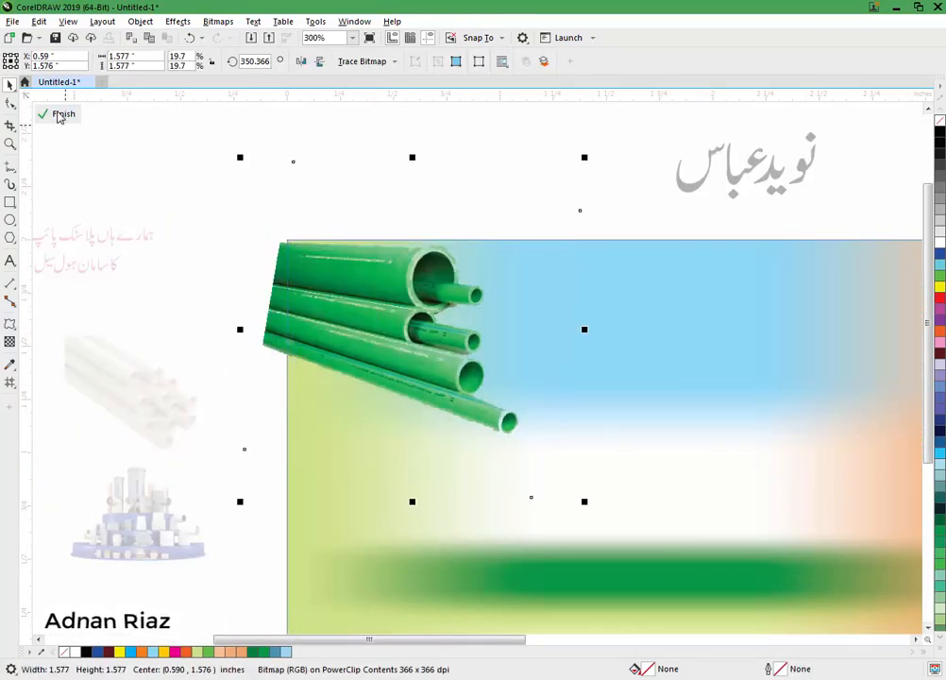
pyautogui.click(59, 115)
# Step: Shrink the blue سینٹری سٹور text group to 85.9%
pyautogui.scroll(-2, 215, 247)
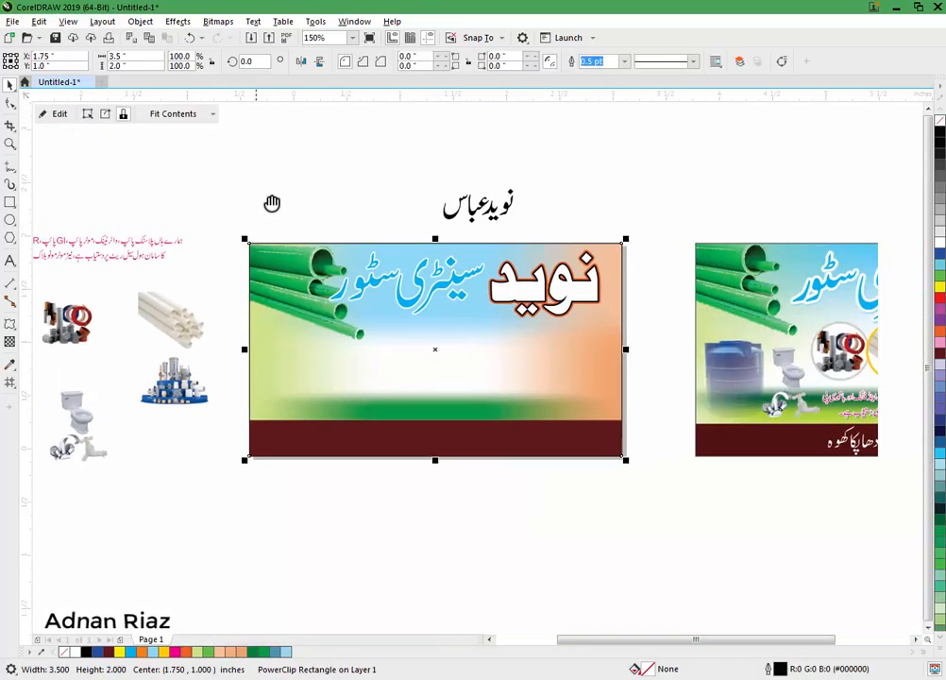
pyautogui.click(293, 213)
pyautogui.click(338, 291)
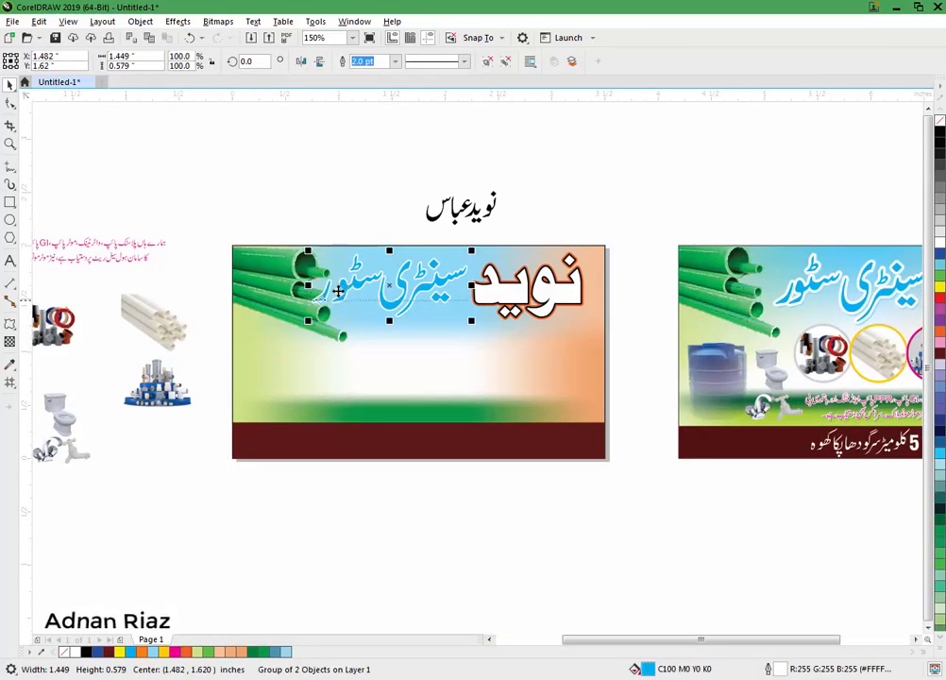
pyautogui.scroll(2, 338, 291)
pyautogui.moveTo(293, 342); pyautogui.dragTo(337, 325)
pyautogui.scroll(-2, 305, 181)
pyautogui.click(384, 202)
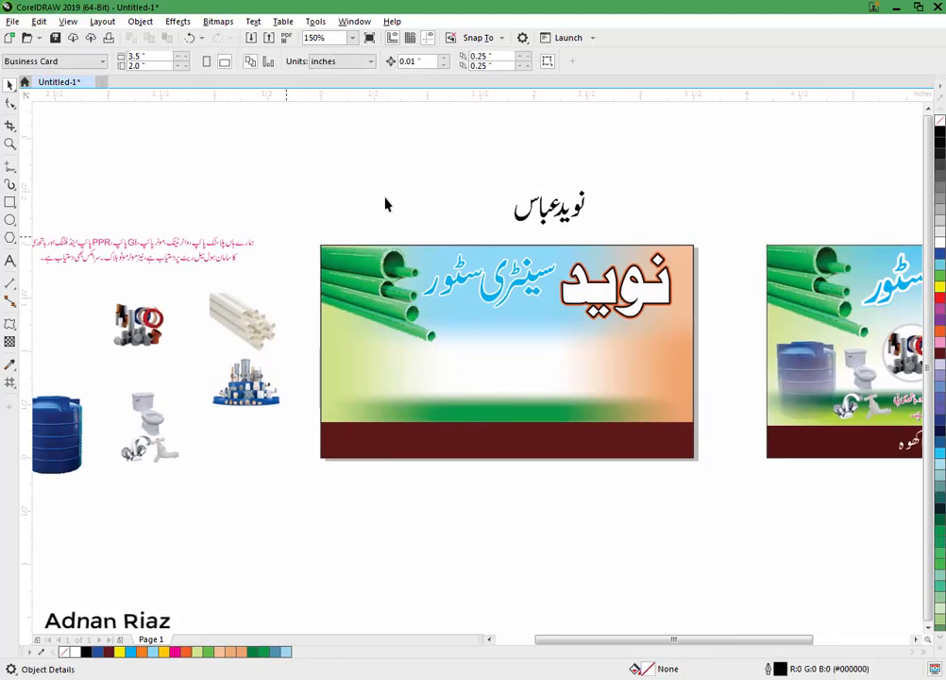
pyautogui.hscroll(-3, 386, 202)
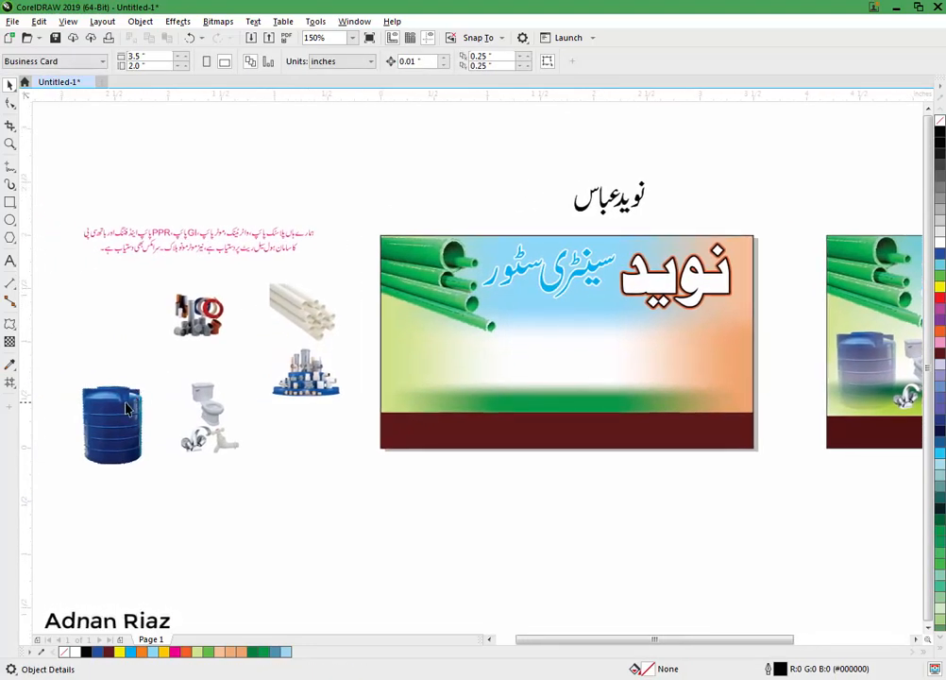
# Step: Shrink the water tank image and drop it inside the card on the left
pyautogui.moveTo(126, 408); pyautogui.dragTo(476, 331)
pyautogui.moveTo(429, 377); pyautogui.dragTo(436, 374)
pyautogui.scroll(2, 436, 375)
# Step: Trim the tank frame's left, bottom and top edges tightly around the tank
pyautogui.press('F10')
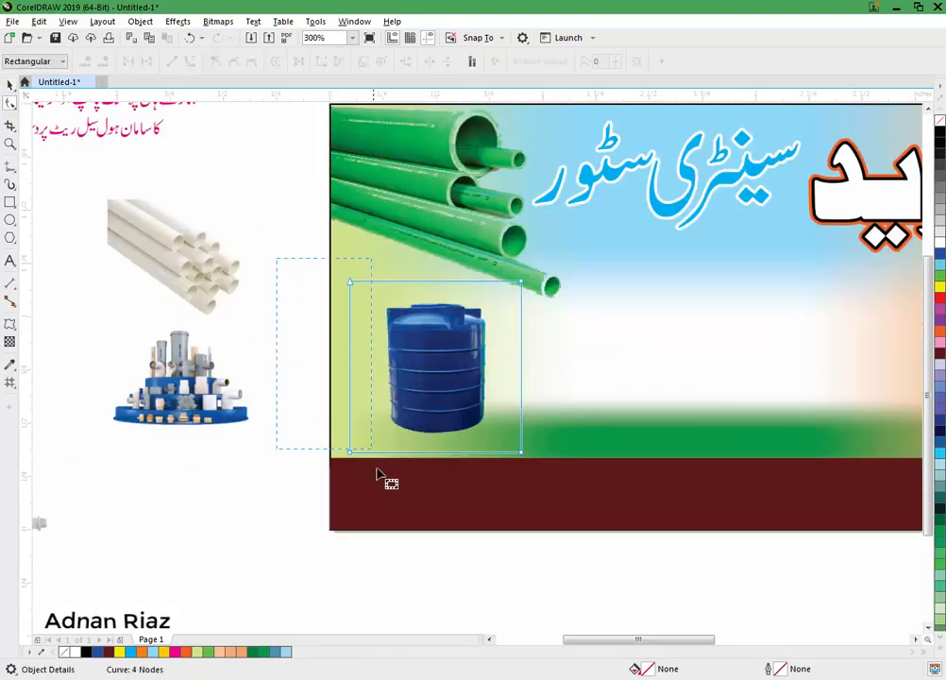
pyautogui.moveTo(377, 475); pyautogui.dragTo(376, 454)
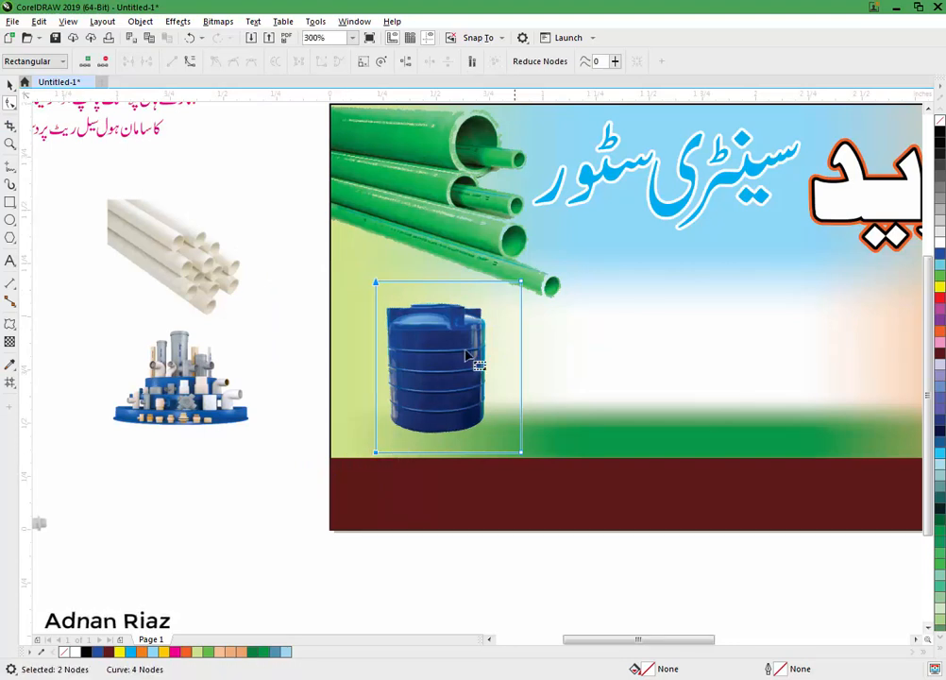
pyautogui.moveTo(555, 253); pyautogui.dragTo(500, 459)
pyautogui.moveTo(377, 455); pyautogui.dragTo(377, 441)
pyautogui.moveTo(490, 310); pyautogui.dragTo(490, 308)
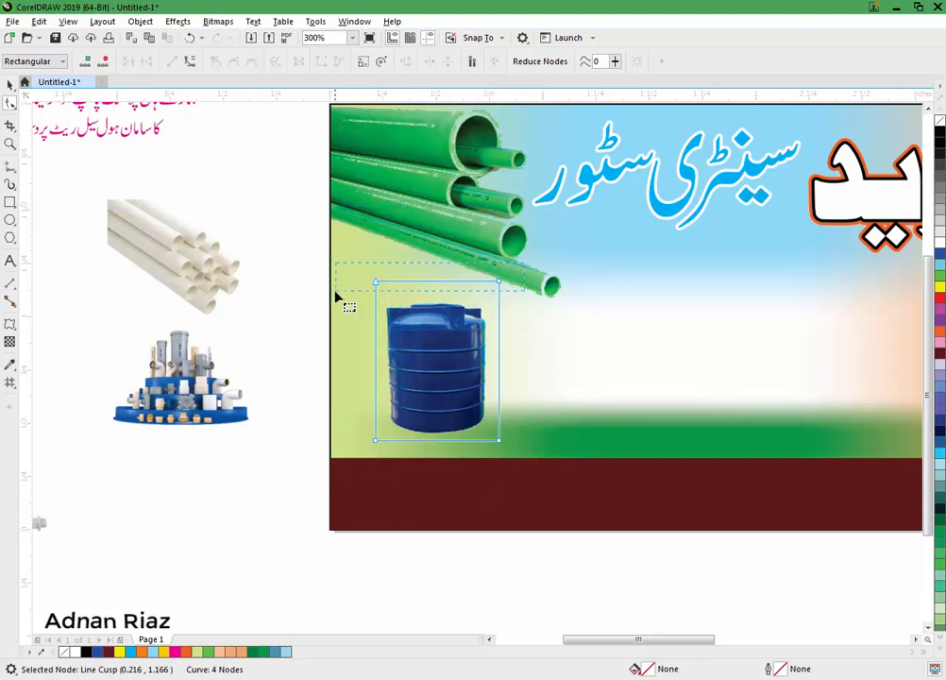
pyautogui.moveTo(336, 296); pyautogui.dragTo(336, 293)
pyautogui.moveTo(499, 282); pyautogui.dragTo(499, 295)
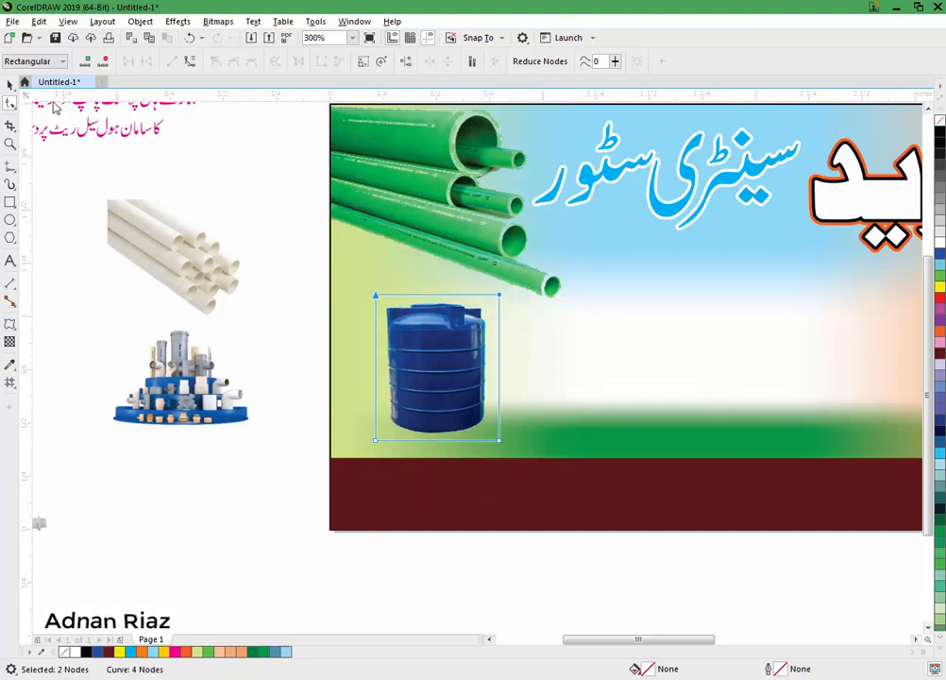
# Step: Apply an elliptical fountain transparency to fade the tank's lower part softly
pyautogui.click(11, 85)
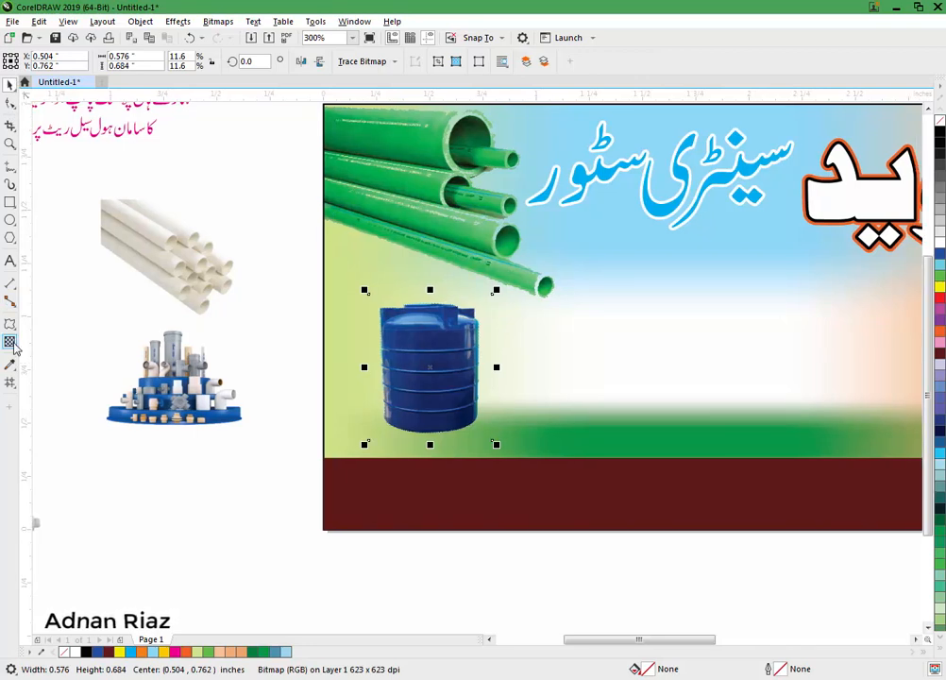
pyautogui.click(11, 344)
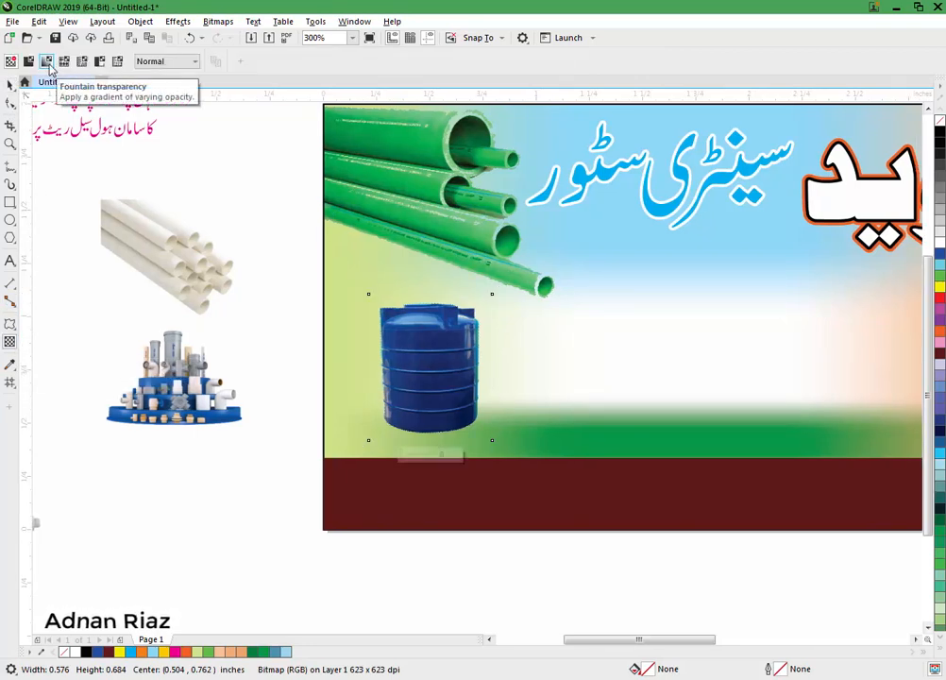
pyautogui.click(46, 61)
pyautogui.moveTo(429, 340); pyautogui.dragTo(519, 350)
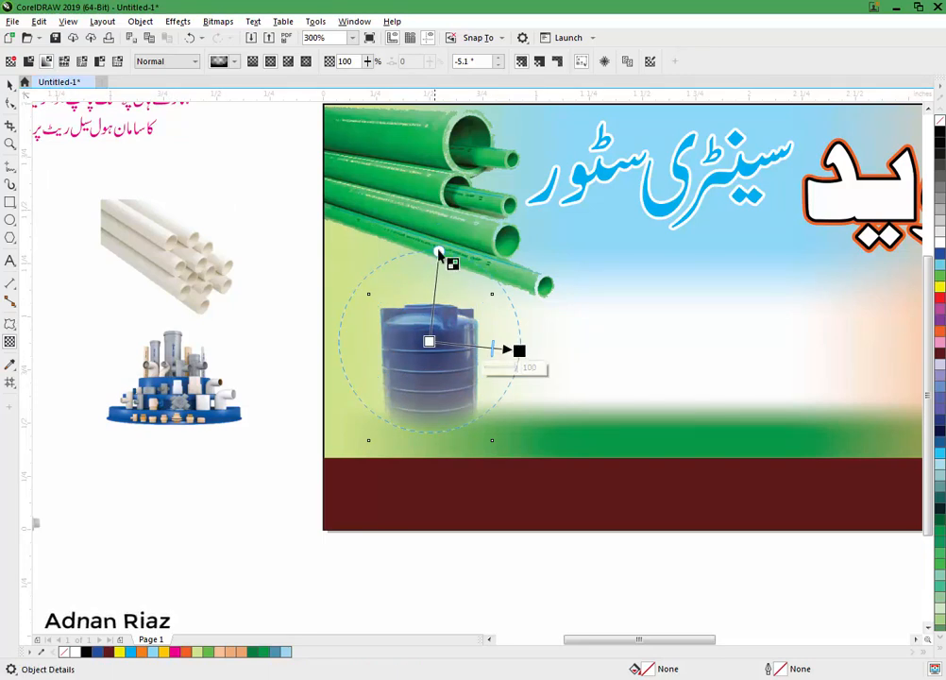
pyautogui.click(439, 253)
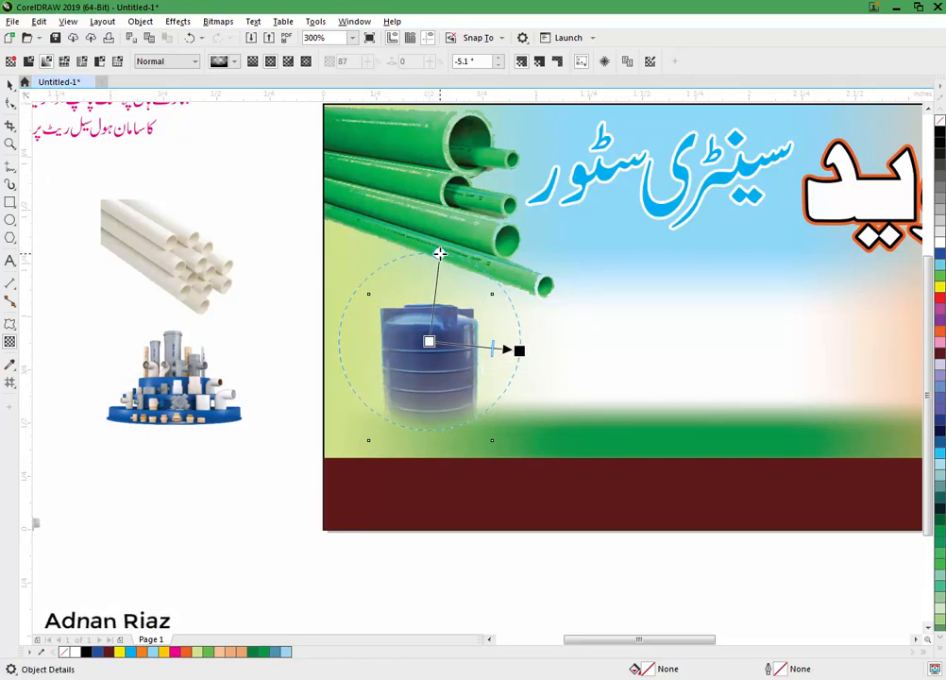
pyautogui.click(9, 84)
pyautogui.click(265, 224)
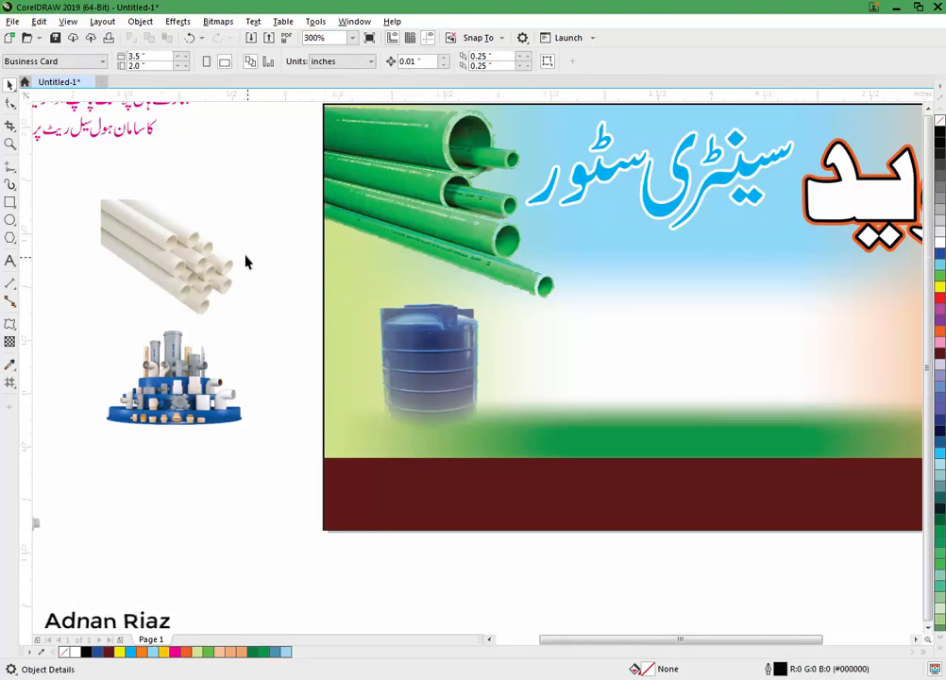
pyautogui.scroll(-2, 248, 260)
pyautogui.moveTo(248, 261); pyautogui.dragTo(245, 262)
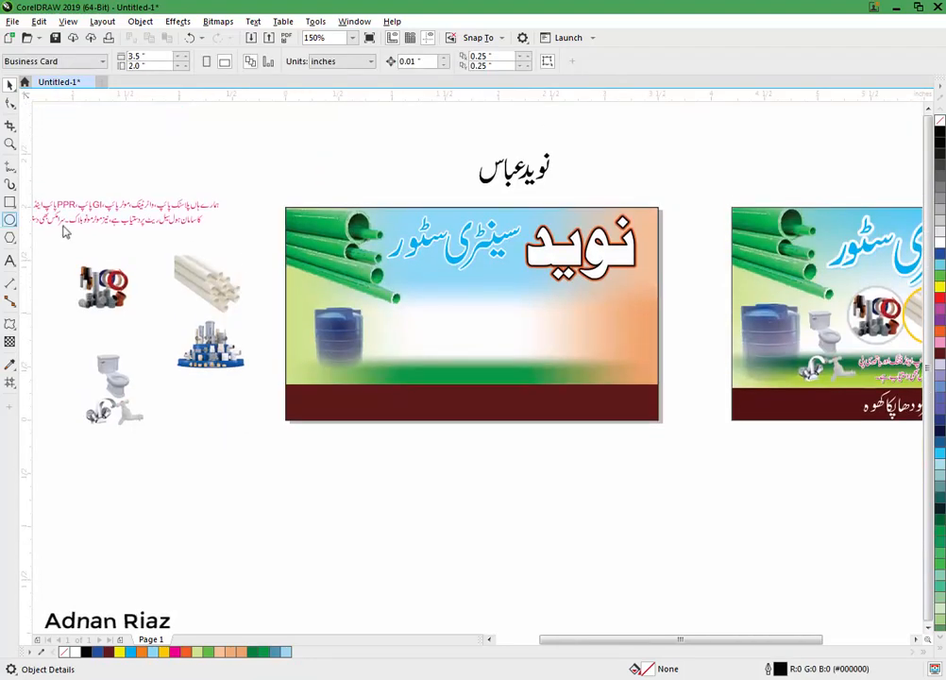
# Step: Draw a circle in the middle of the card and position it
pyautogui.click(10, 219)
pyautogui.hscroll(4, 426, 338)
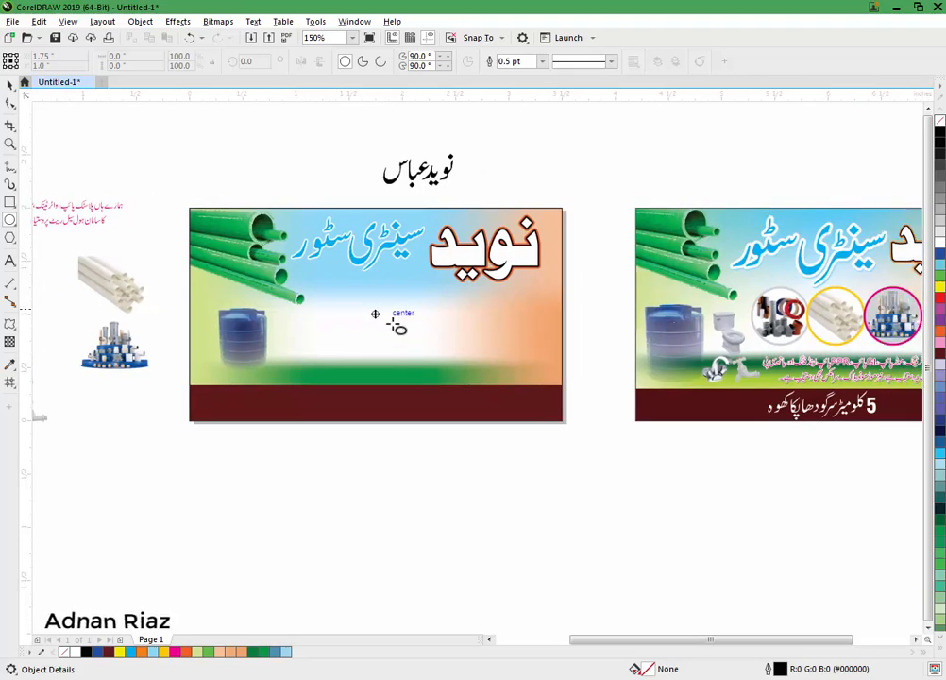
pyautogui.scroll(2, 359, 307)
pyautogui.moveTo(291, 285); pyautogui.dragTo(417, 413)
pyautogui.click(10, 87)
pyautogui.moveTo(352, 348); pyautogui.dragTo(460, 346)
# Step: Make three evenly spaced circles, then shrink and place them together
pyautogui.hotkey('ctrl', 'r')
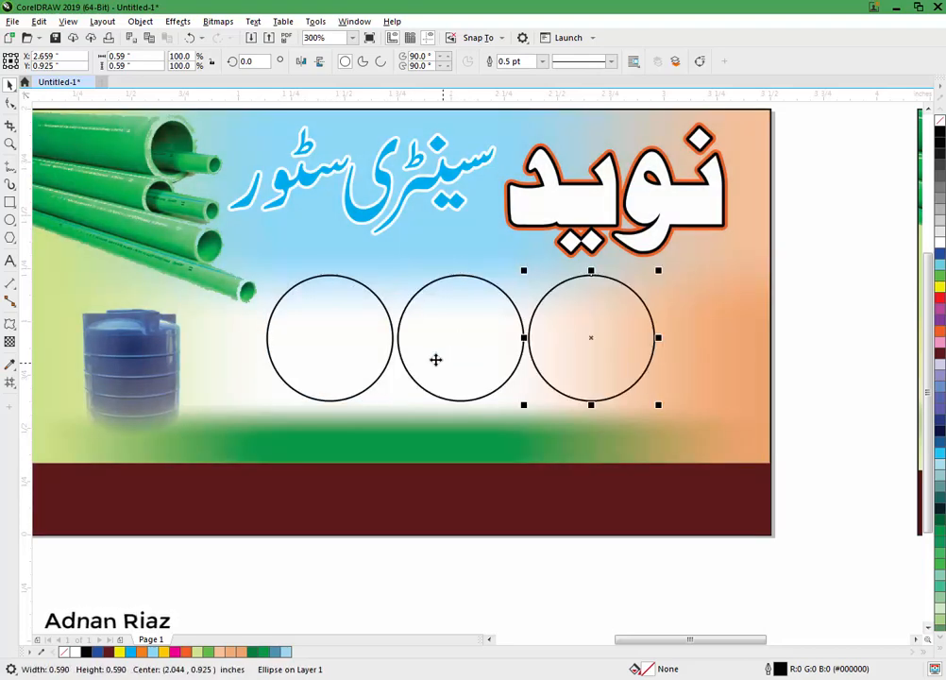
pyautogui.keyDown('shift'); pyautogui.click(479, 327); pyautogui.keyUp('shift')
pyautogui.keyDown('shift'); pyautogui.click(345, 314); pyautogui.keyUp('shift')
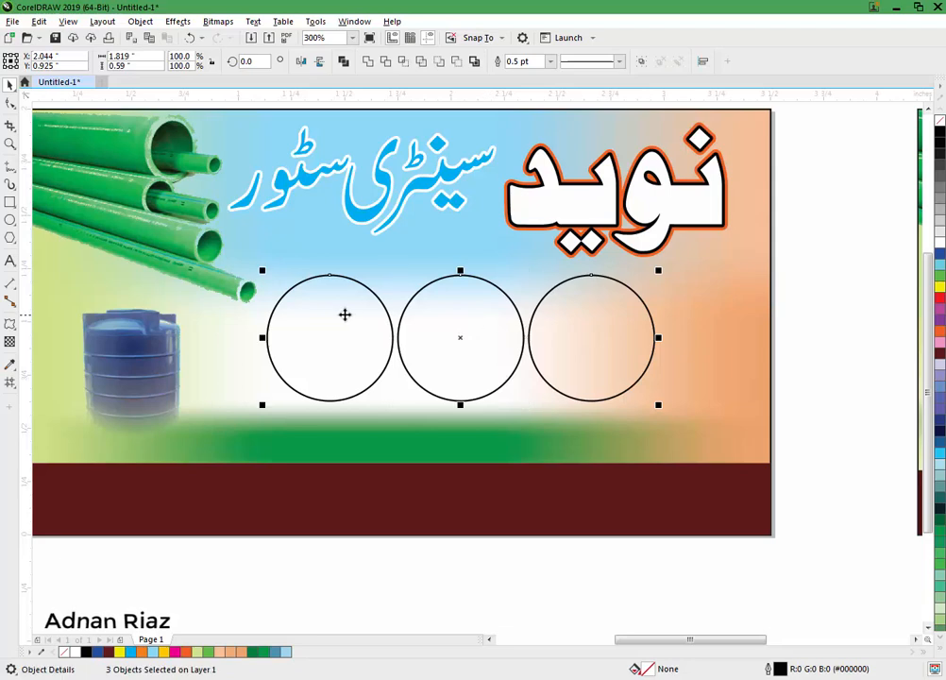
pyautogui.moveTo(658, 271); pyautogui.dragTo(581, 297)
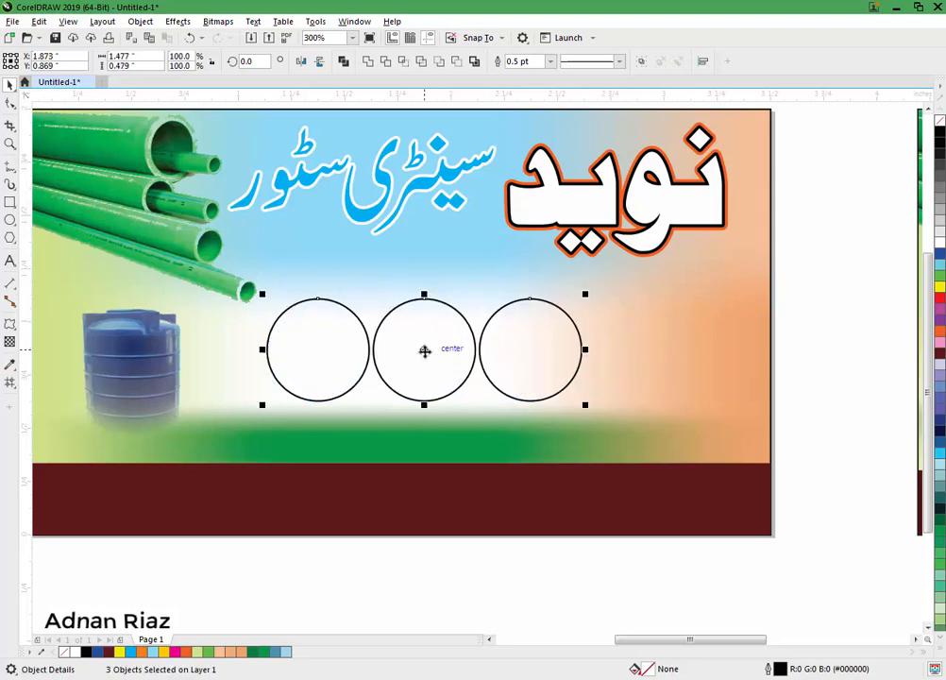
pyautogui.moveTo(425, 350); pyautogui.dragTo(418, 333)
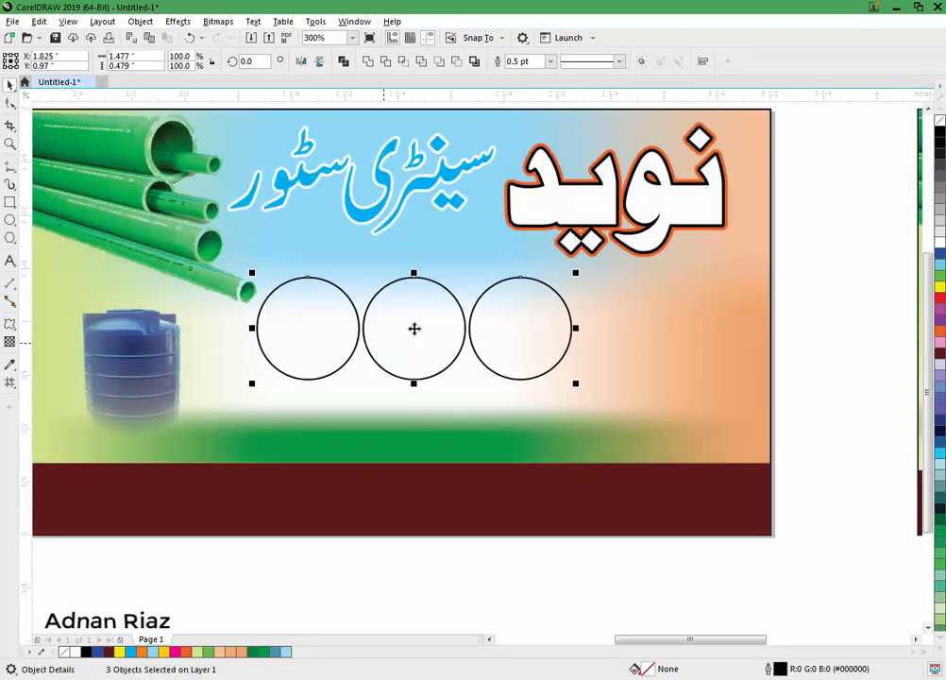
# Step: Fill all three circles with white
pyautogui.click(865, 336)
pyautogui.scroll(-2, 526, 336)
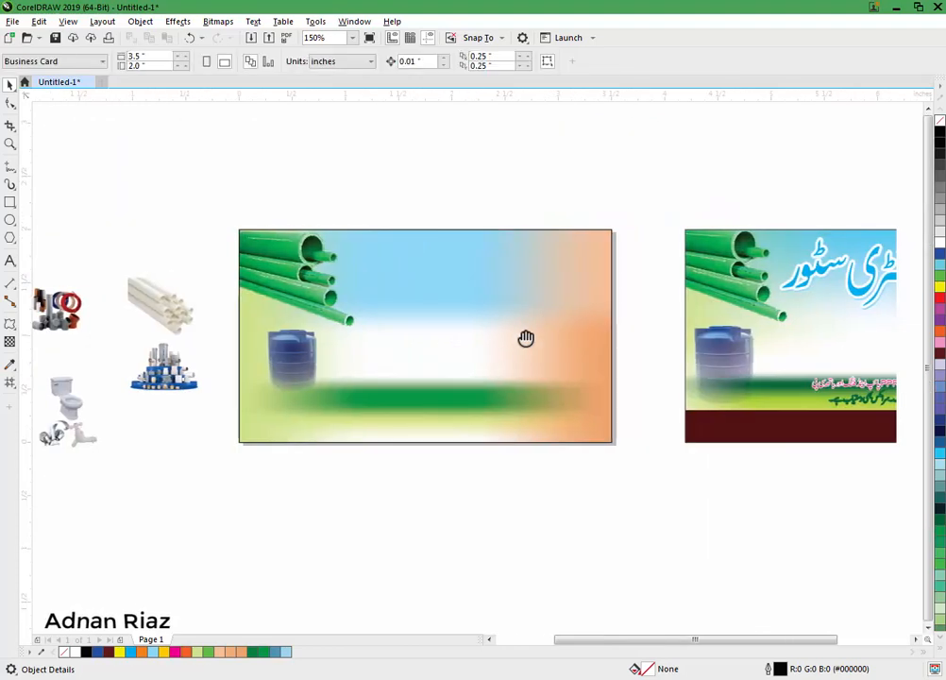
pyautogui.click(483, 338)
pyautogui.keyDown('shift'); pyautogui.click(434, 337); pyautogui.keyUp('shift')
pyautogui.keyDown('shift'); pyautogui.click(369, 338); pyautogui.keyUp('shift')
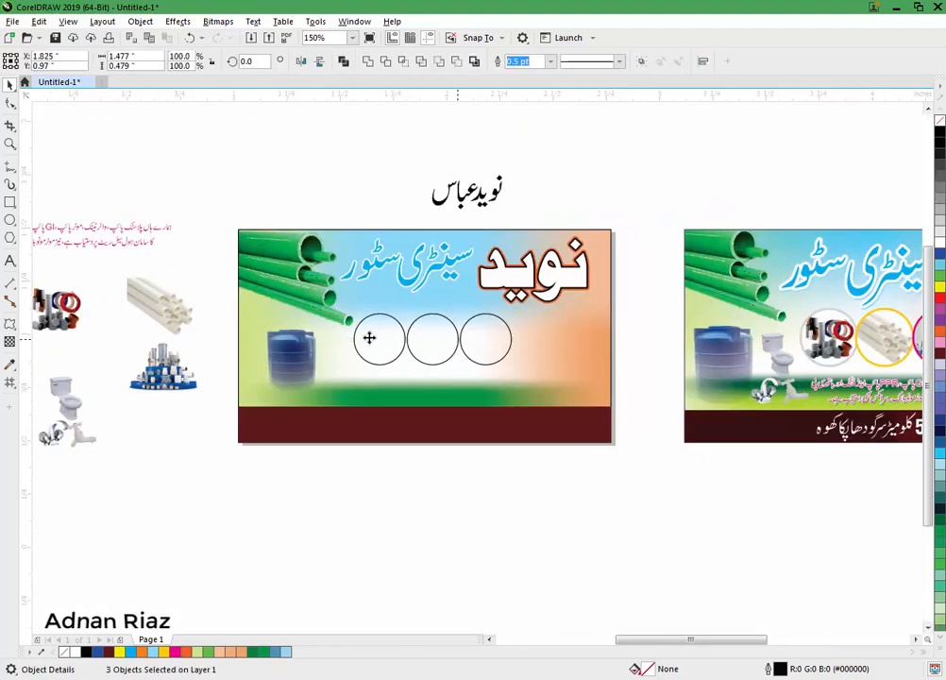
pyautogui.scroll(2, 454, 336)
pyautogui.click(941, 247)
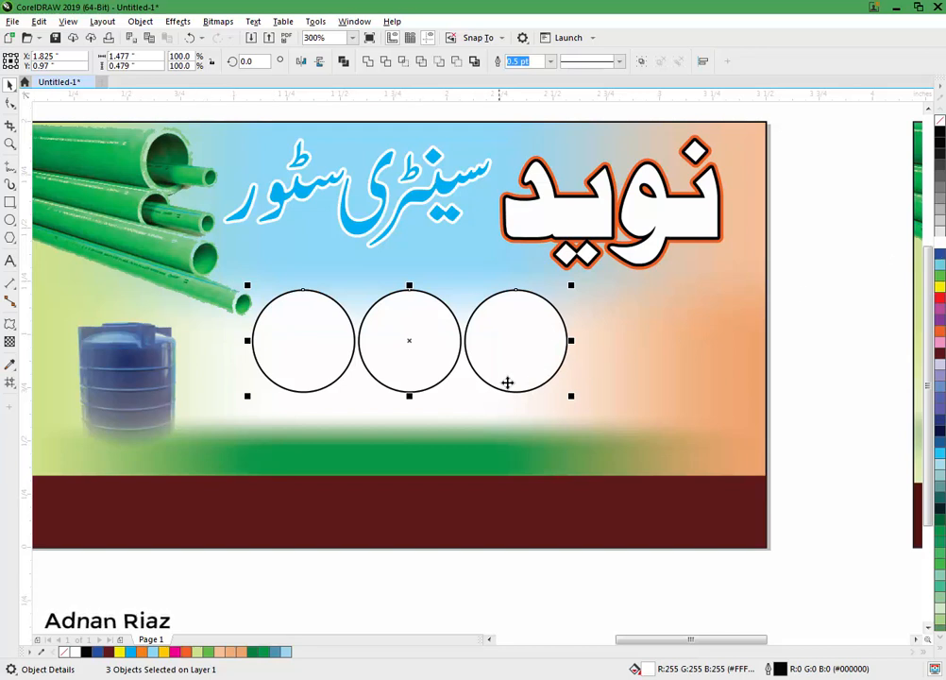
pyautogui.click(507, 382)
# Step: Give the right circle a magenta outline
pyautogui.click(369, 564)
pyautogui.click(514, 353)
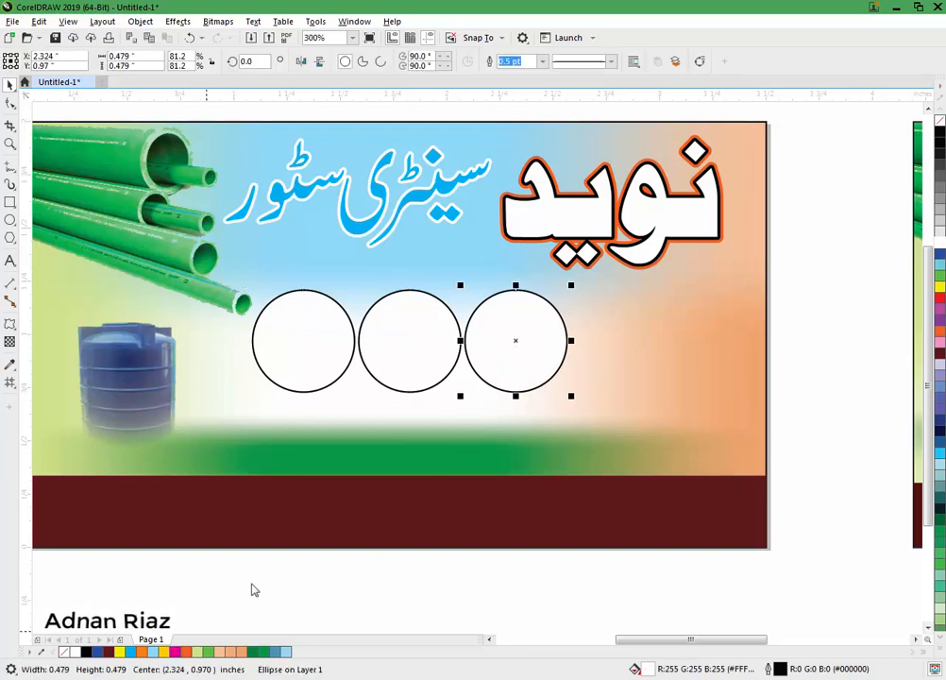
pyautogui.rightClick(177, 655)
# Step: Give the middle circle a yellow outline and the left circle a dark grey outline
pyautogui.click(403, 358)
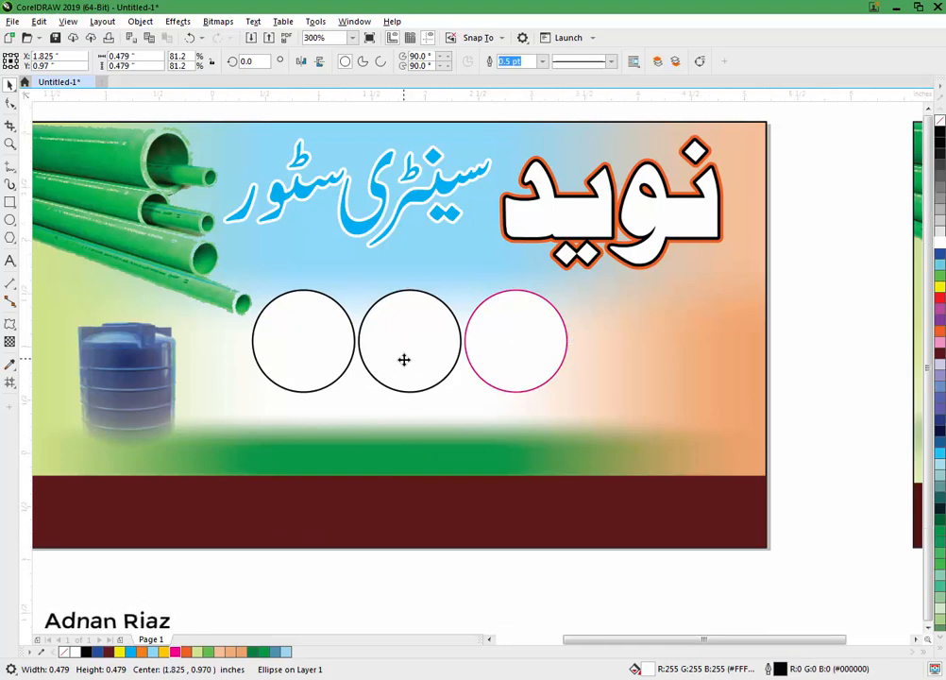
pyautogui.scroll(-2, 405, 361)
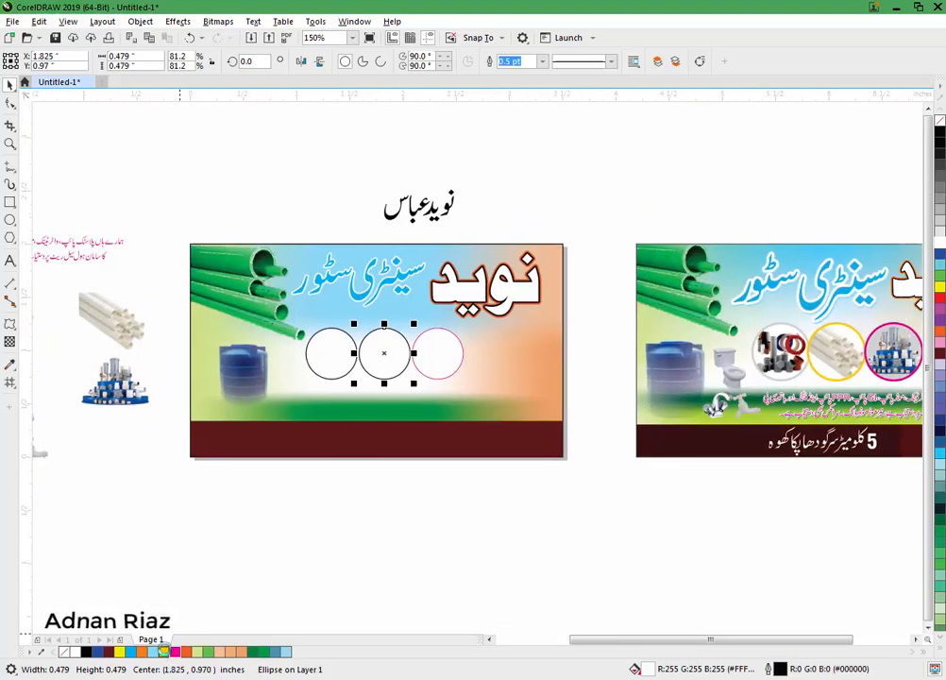
pyautogui.rightClick(164, 651)
pyautogui.click(320, 358)
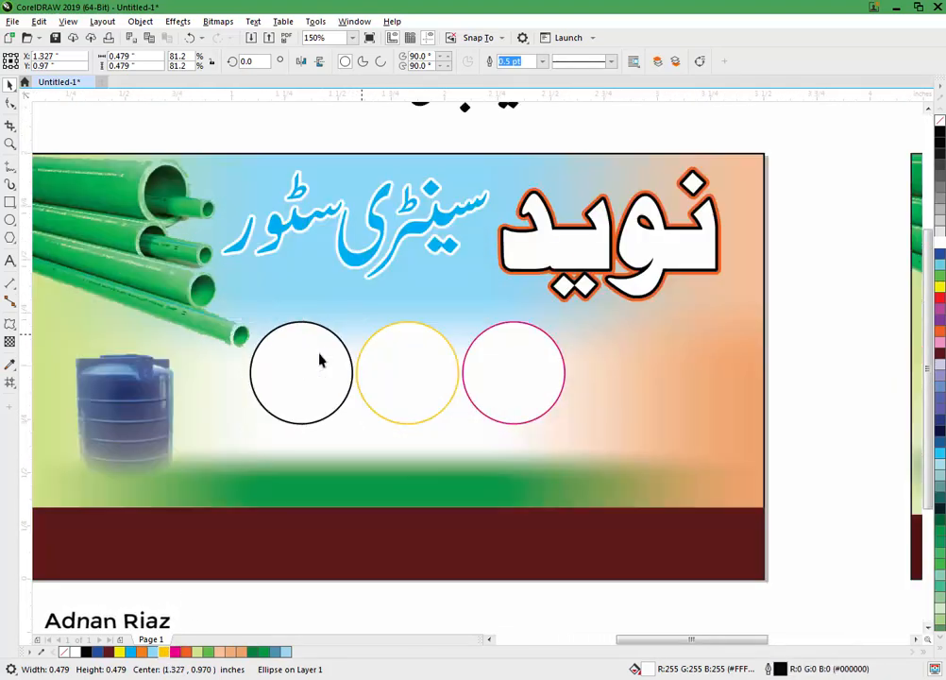
pyautogui.scroll(2, 320, 359)
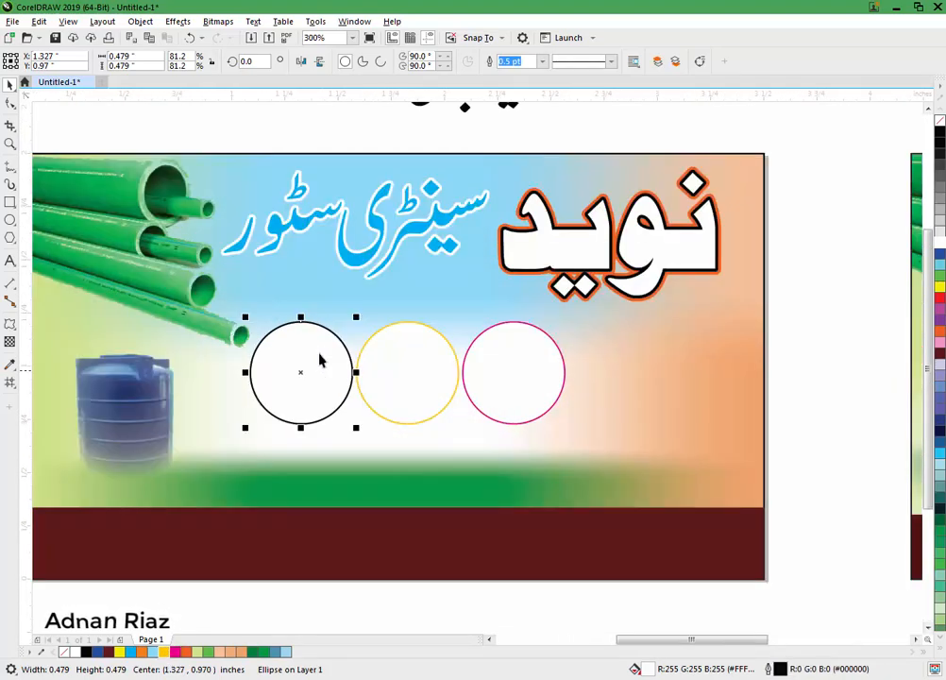
pyautogui.rightClick(938, 221)
pyautogui.rightClick(939, 211)
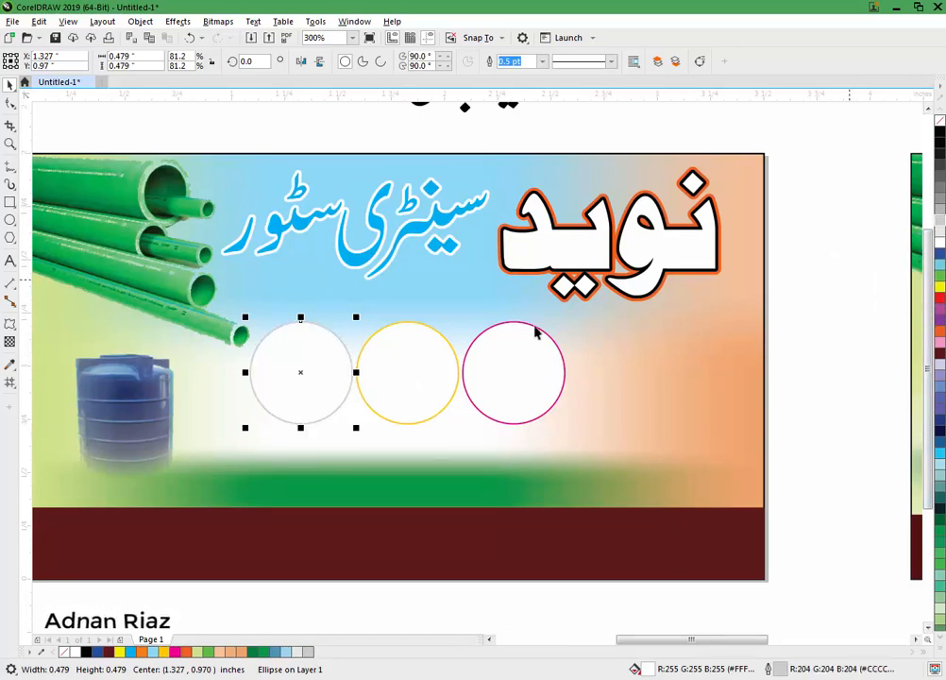
# Step: Set all three circle outlines to 1.5 pt with round caps, drawn behind the fill
pyautogui.keyDown('shift'); pyautogui.click(521, 358); pyautogui.keyUp('shift')
pyautogui.scroll(2, 444, 349)
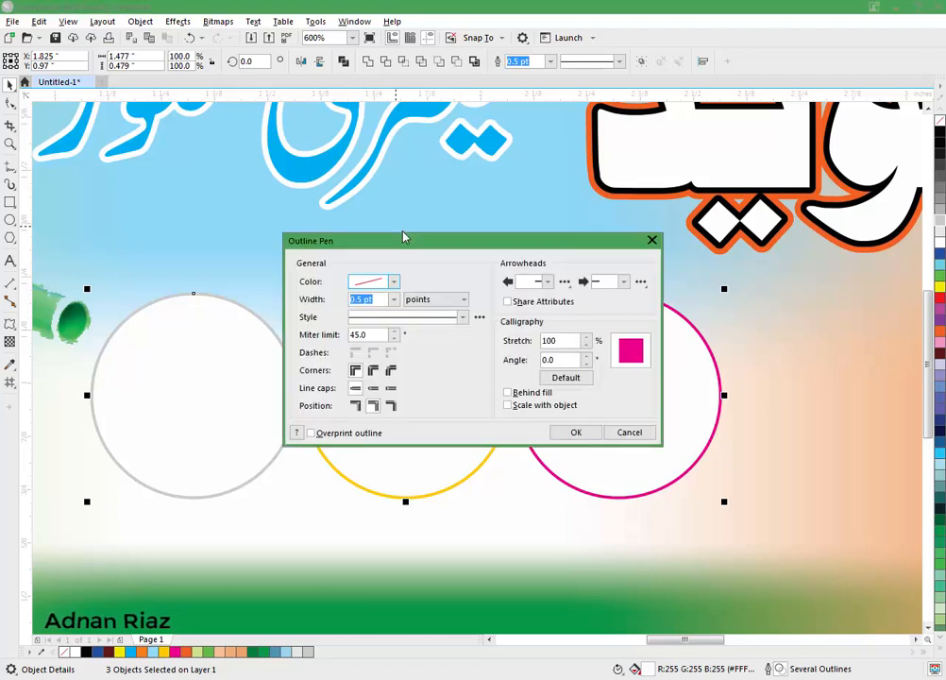
pyautogui.click(394, 298)
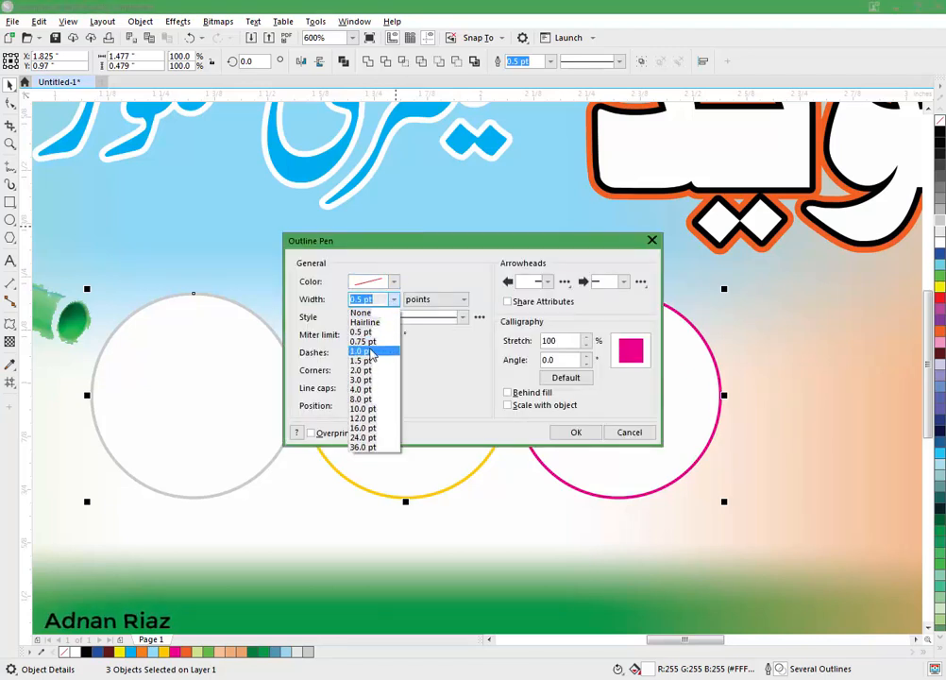
pyautogui.click(371, 352)
pyautogui.click(373, 388)
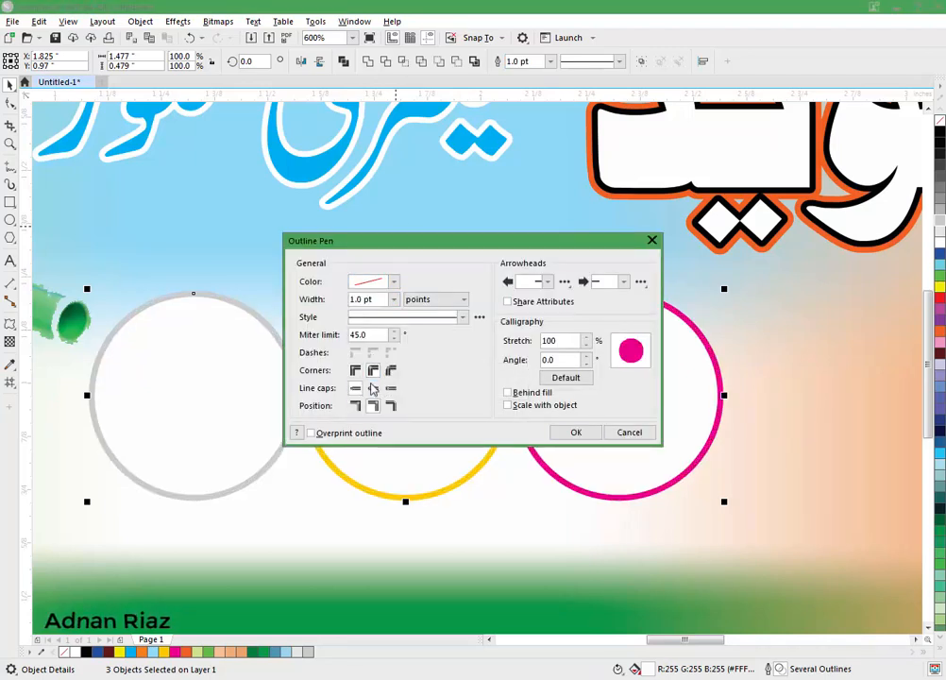
pyautogui.click(506, 392)
pyautogui.click(394, 299)
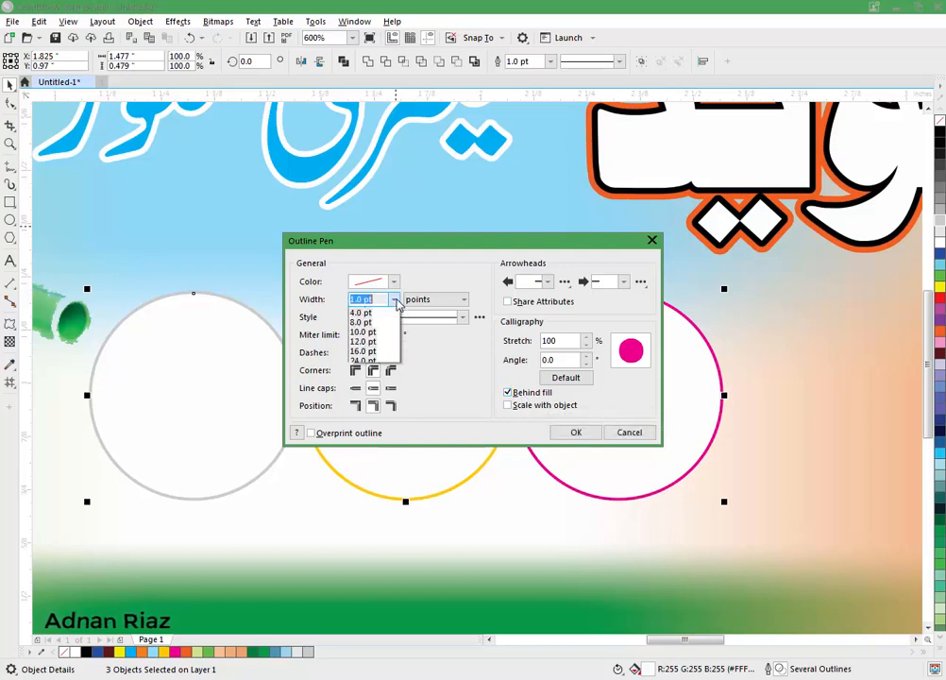
pyautogui.click(374, 360)
pyautogui.click(574, 432)
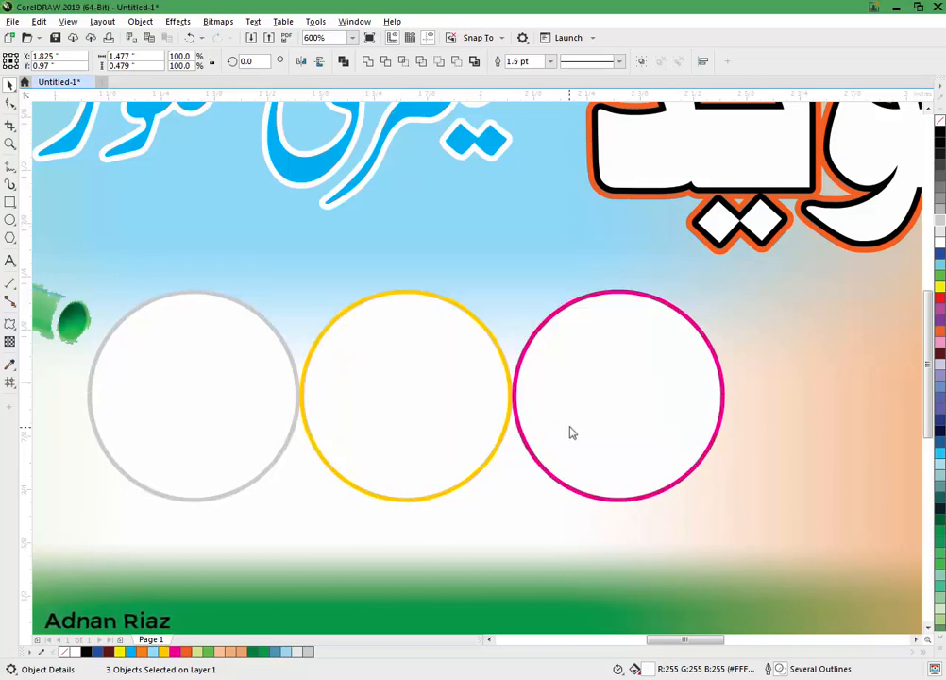
pyautogui.scroll(-2, 578, 324)
pyautogui.scroll(-2, 499, 498)
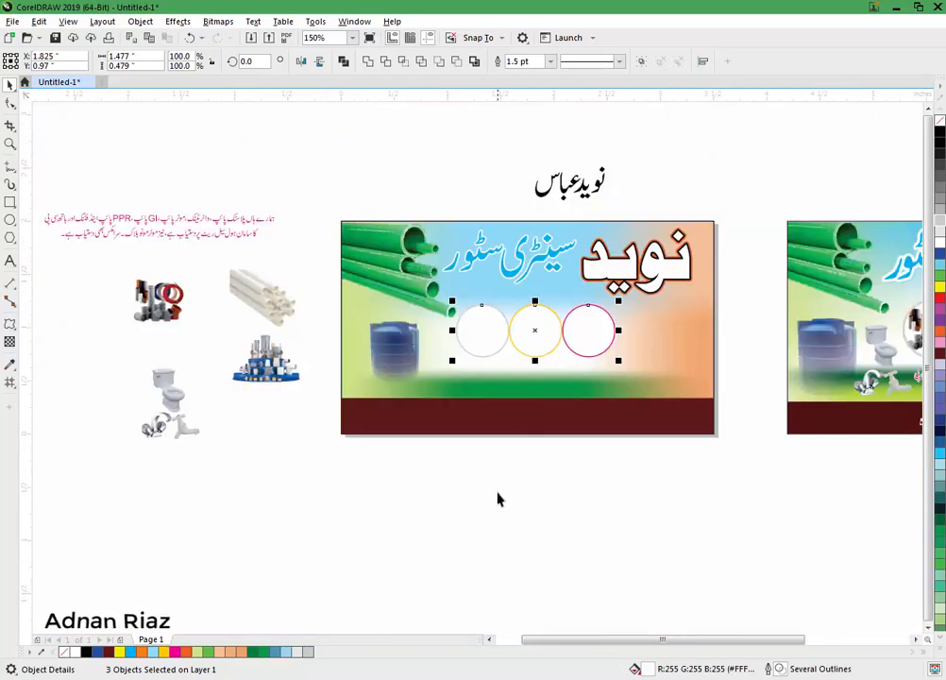
# Step: Drag the pipe-fittings photo onto the left circle; the first PowerClip attempt gets an invalid-frame warning
pyautogui.click(499, 499)
pyautogui.hscroll(2, 502, 498)
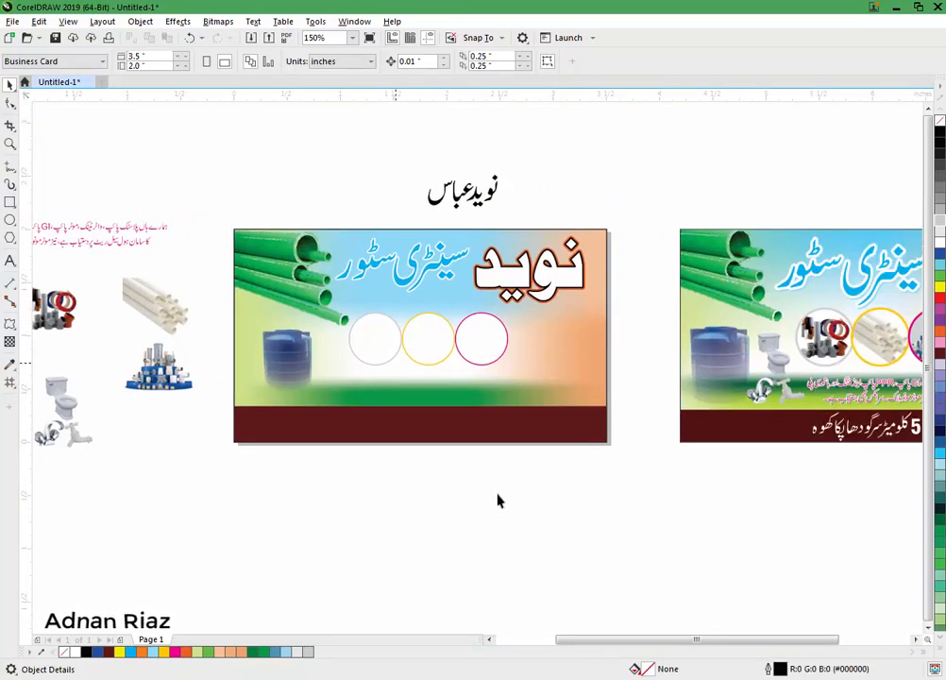
pyautogui.hscroll(-1, 500, 501)
pyautogui.moveTo(111, 322); pyautogui.dragTo(437, 352)
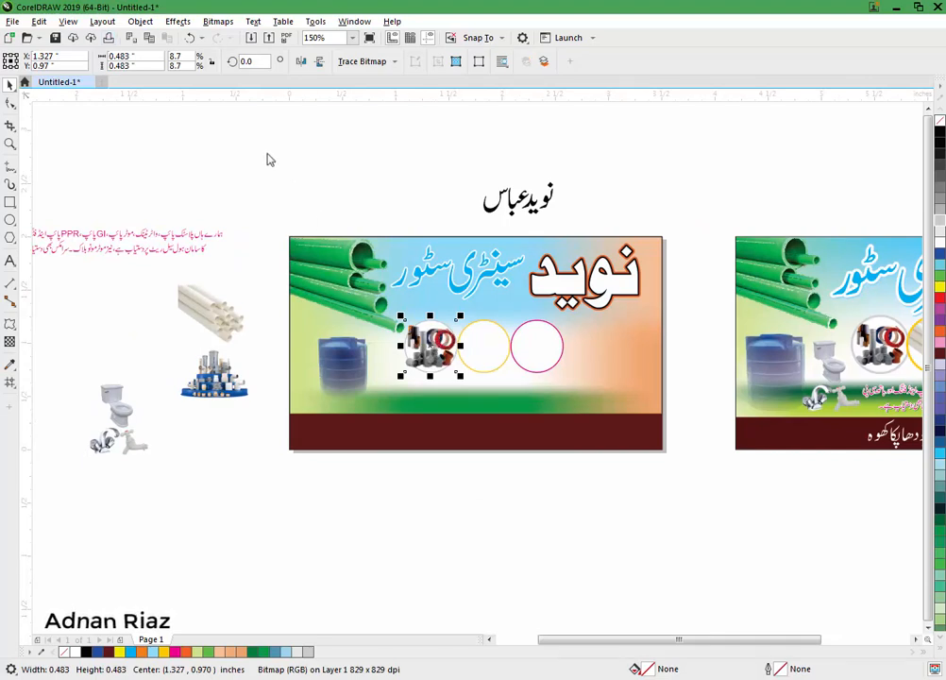
pyautogui.click(139, 21)
pyautogui.moveTo(161, 70)
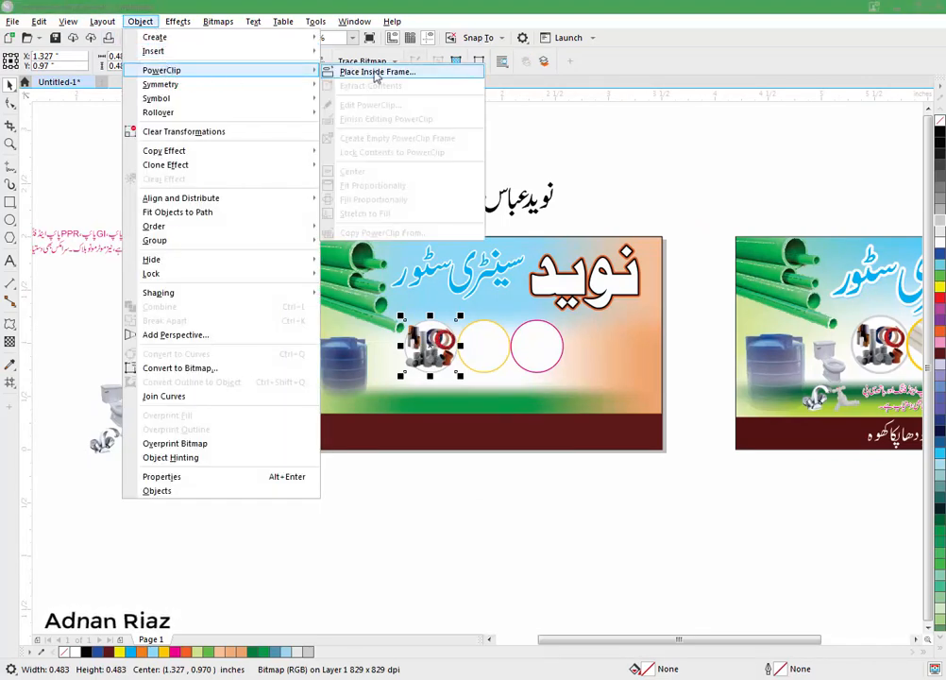
pyautogui.click(376, 72)
pyautogui.click(432, 328)
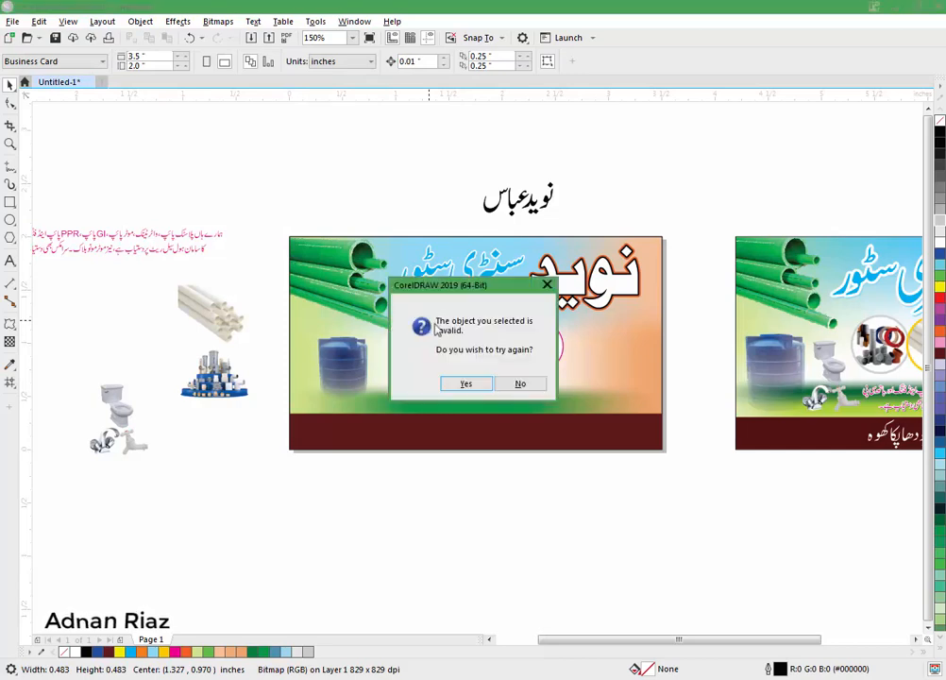
pyautogui.click(528, 384)
pyautogui.scroll(2, 449, 342)
pyautogui.click(432, 378)
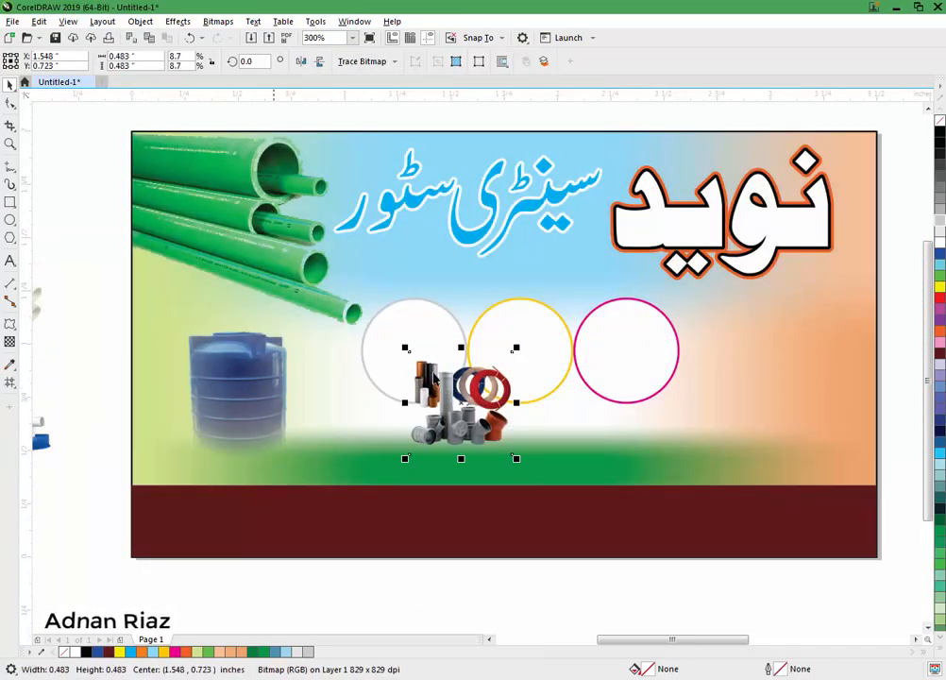
# Step: PowerClip the fittings photo into the grey-outlined circle and reposition it to fill the circle
pyautogui.click(139, 21)
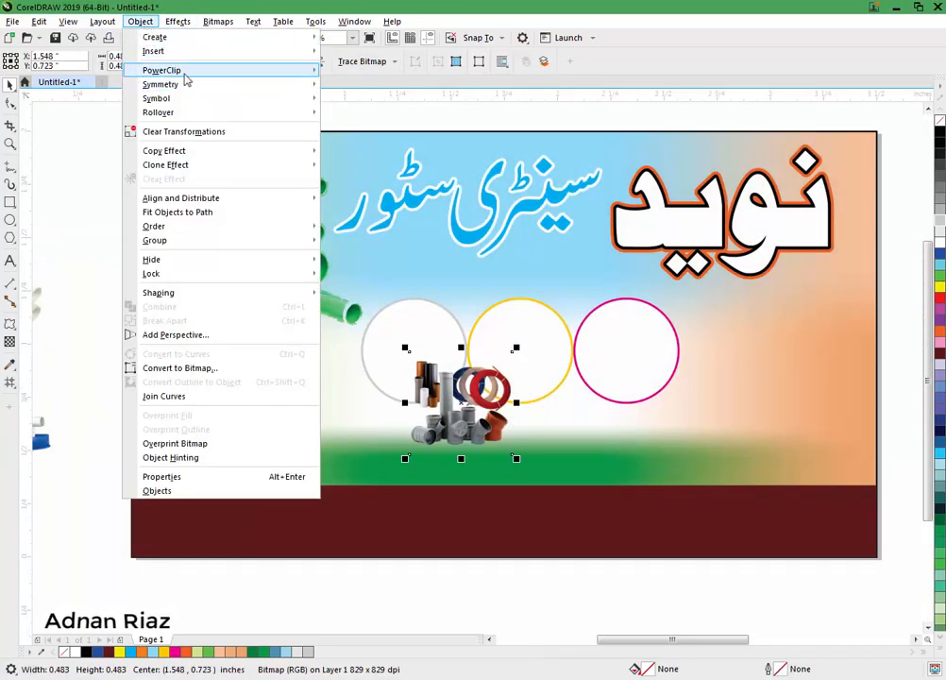
pyautogui.moveTo(165, 70)
pyautogui.click(373, 73)
pyautogui.click(366, 298)
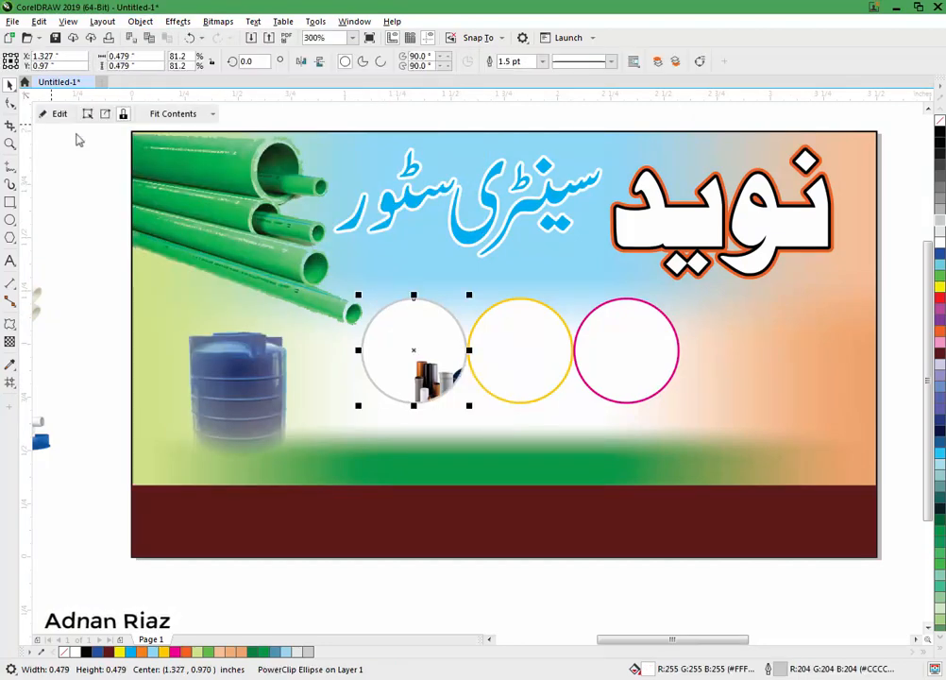
pyautogui.click(49, 114)
pyautogui.moveTo(436, 383); pyautogui.dragTo(391, 331)
pyautogui.click(62, 113)
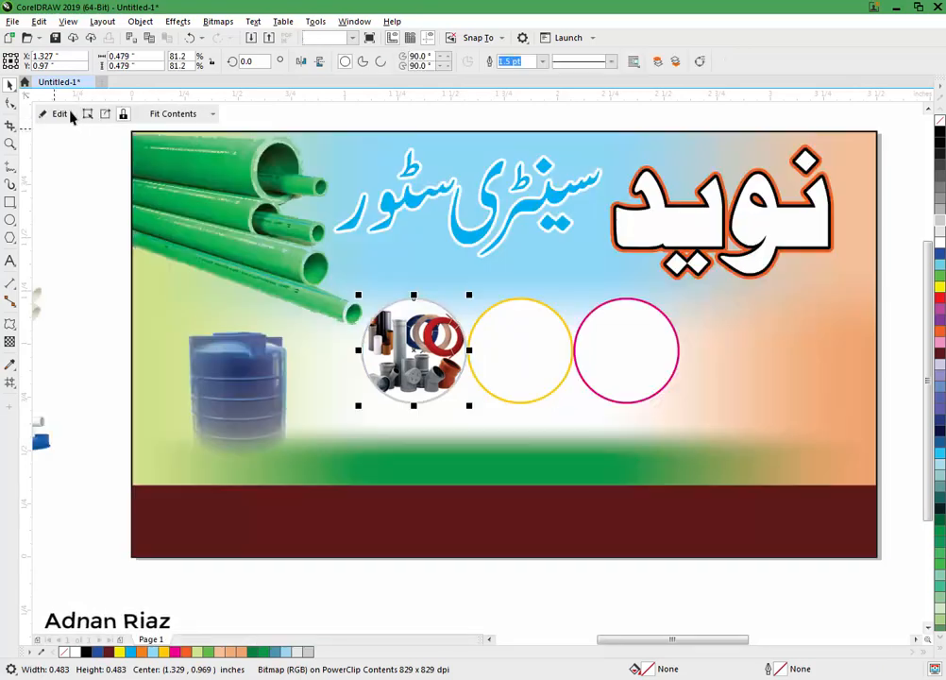
# Step: Undo an accidental photo move and zoom back in on the left card
pyautogui.press('F3')
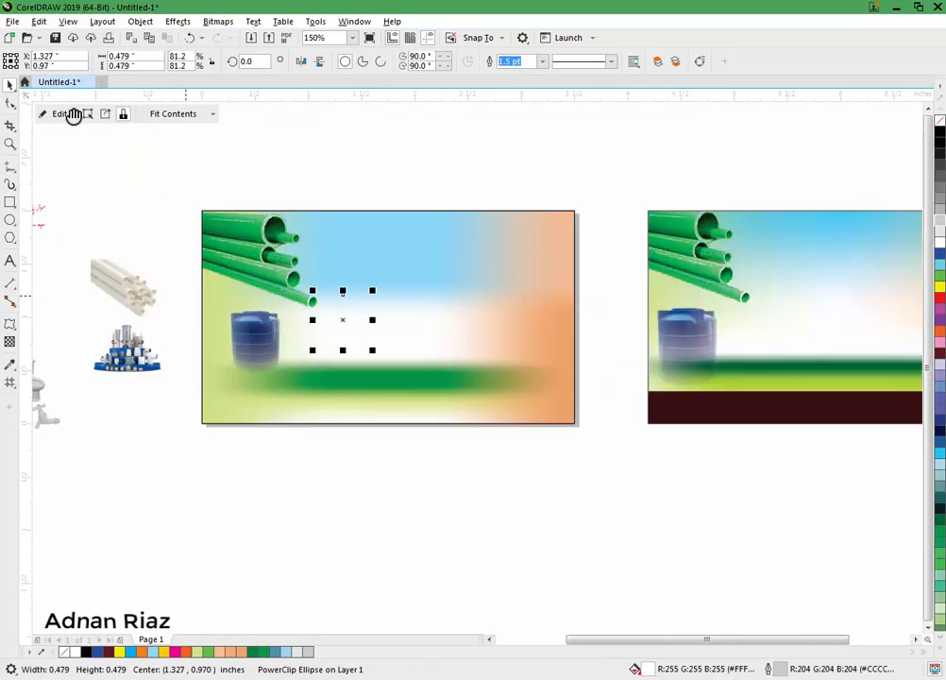
pyautogui.moveTo(106, 356); pyautogui.dragTo(122, 354)
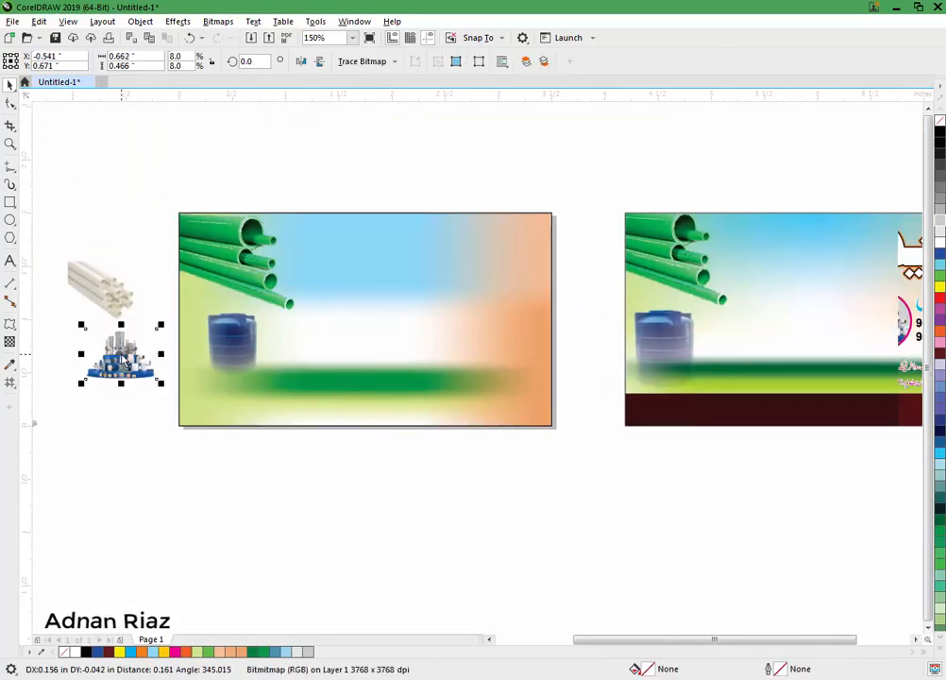
pyautogui.hotkey('ctrl', 'z')
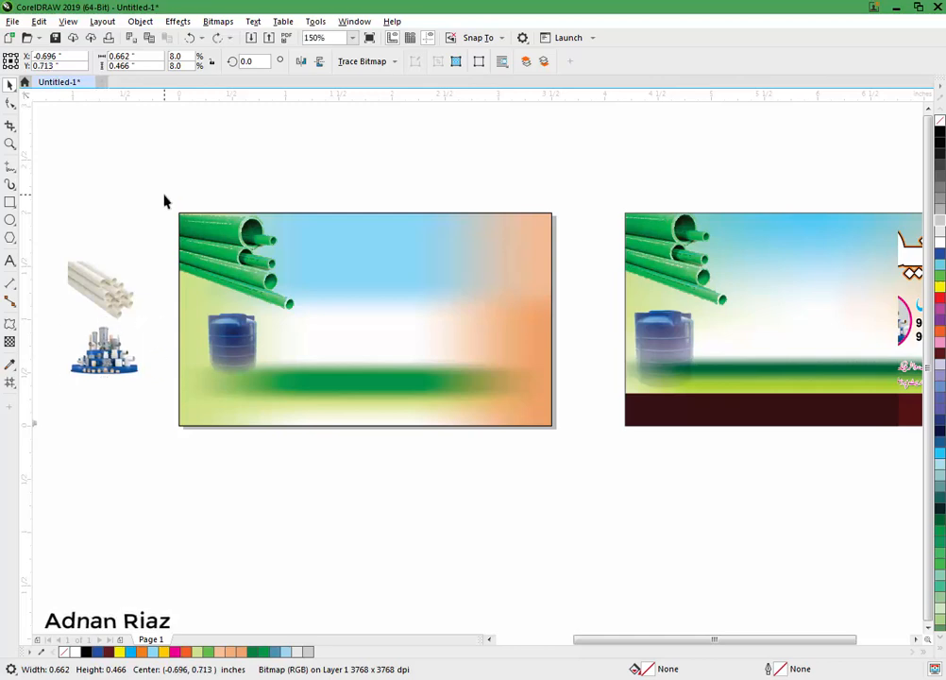
pyautogui.click(164, 200)
pyautogui.press('F3')
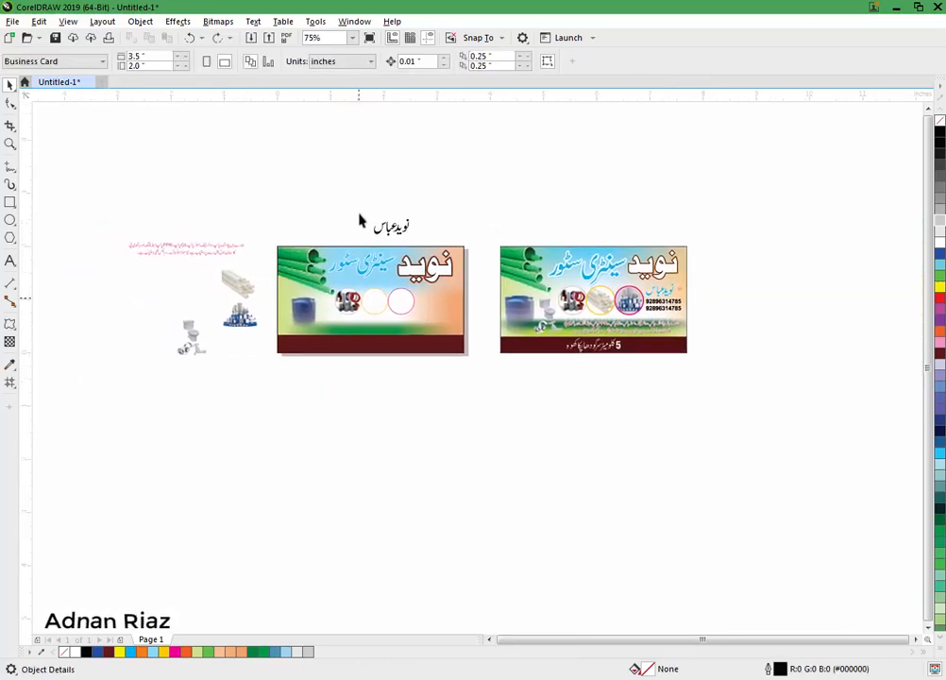
pyautogui.moveTo(479, 224); pyautogui.dragTo(131, 380)
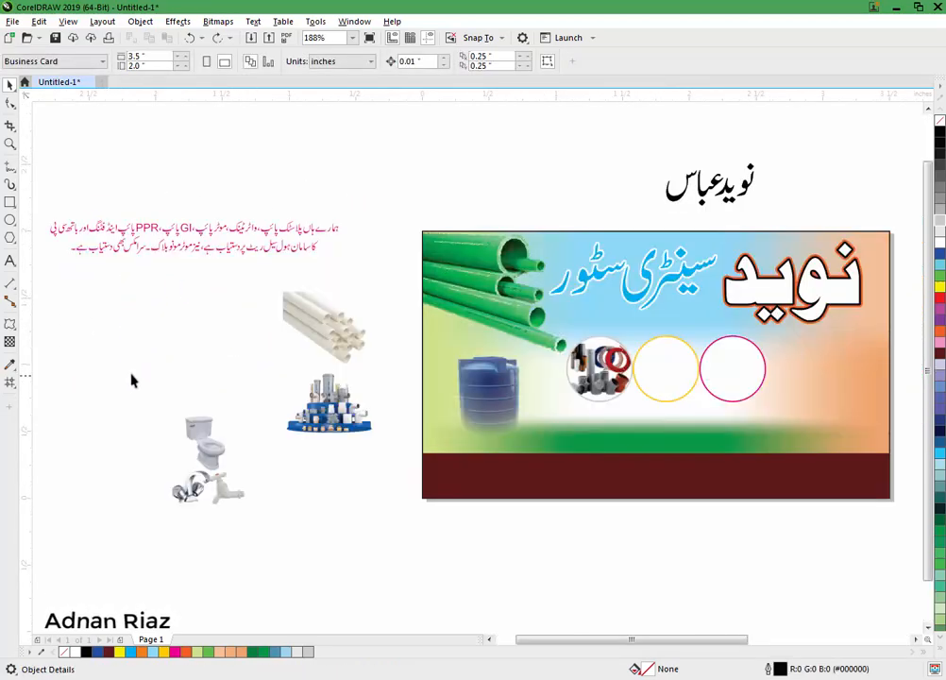
pyautogui.hscroll(3, 225, 344)
pyautogui.scroll(-1, 228, 344)
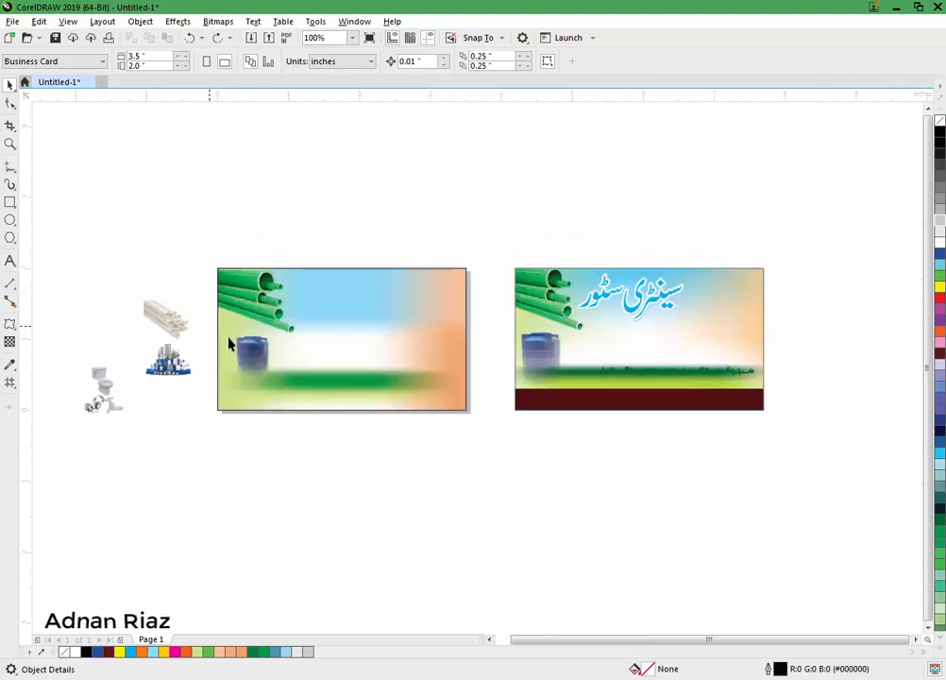
# Step: Bring the white-pipes and fittings-display photos beside the yellow and pink circles
pyautogui.moveTo(188, 328); pyautogui.dragTo(370, 353)
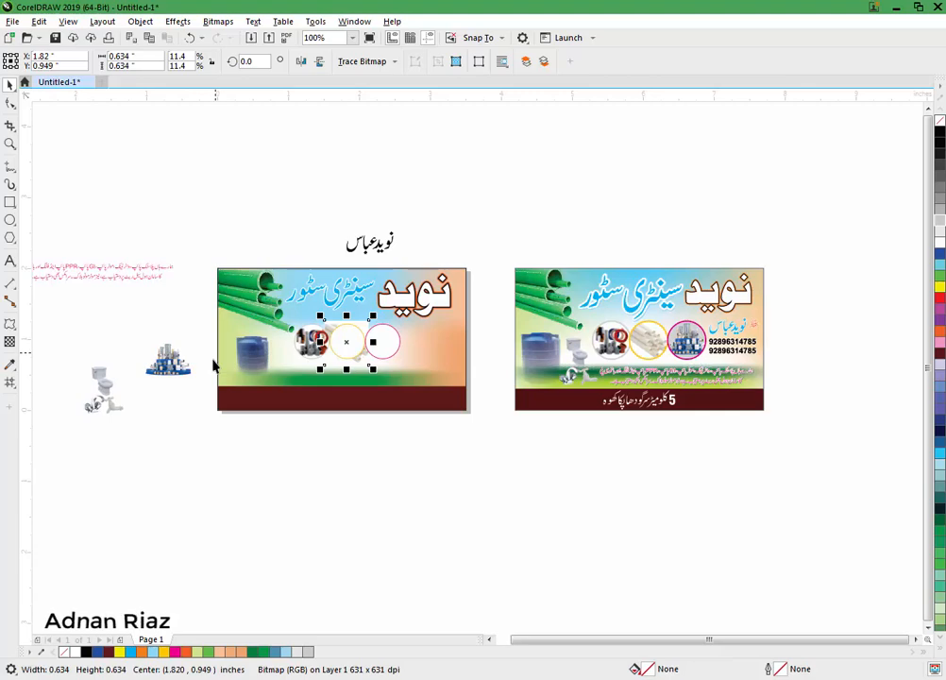
pyautogui.moveTo(197, 368); pyautogui.dragTo(382, 342)
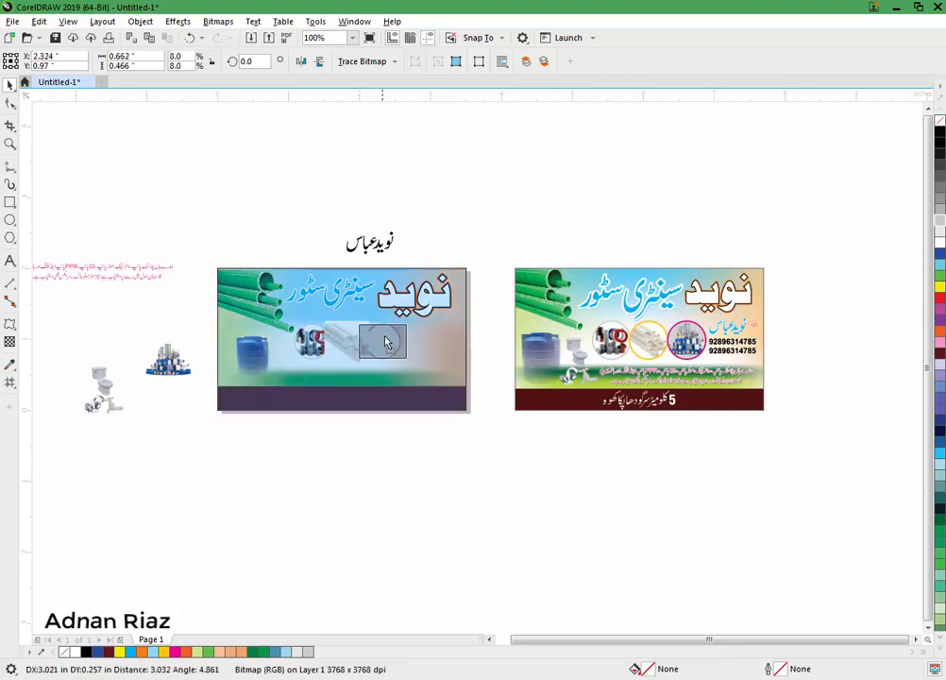
pyautogui.scroll(1, 382, 342)
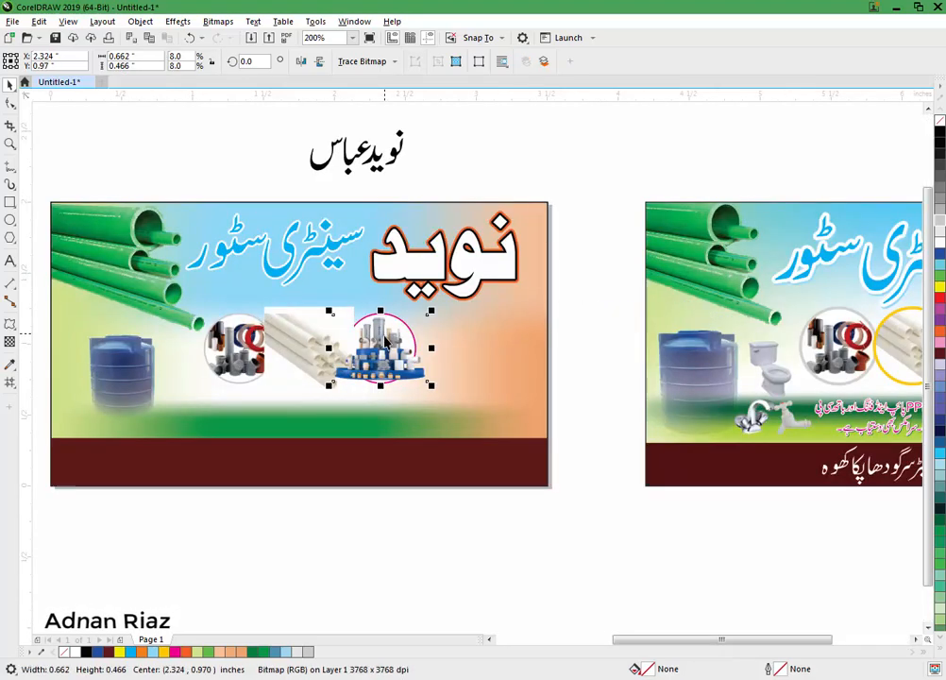
pyautogui.scroll(1, 383, 343)
pyautogui.moveTo(348, 338); pyautogui.dragTo(539, 345)
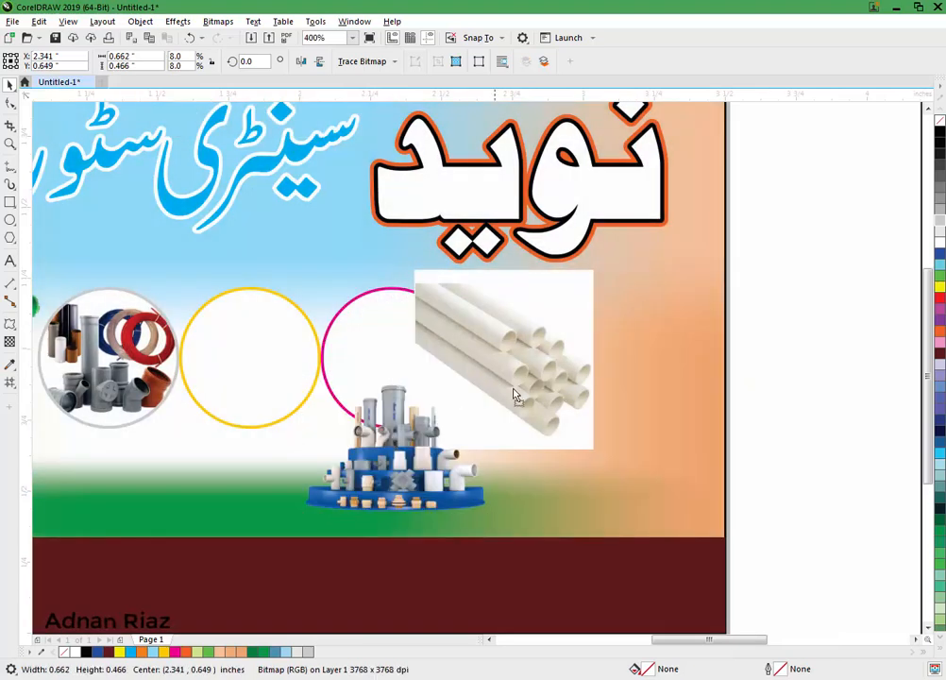
pyautogui.moveTo(478, 348); pyautogui.dragTo(532, 429)
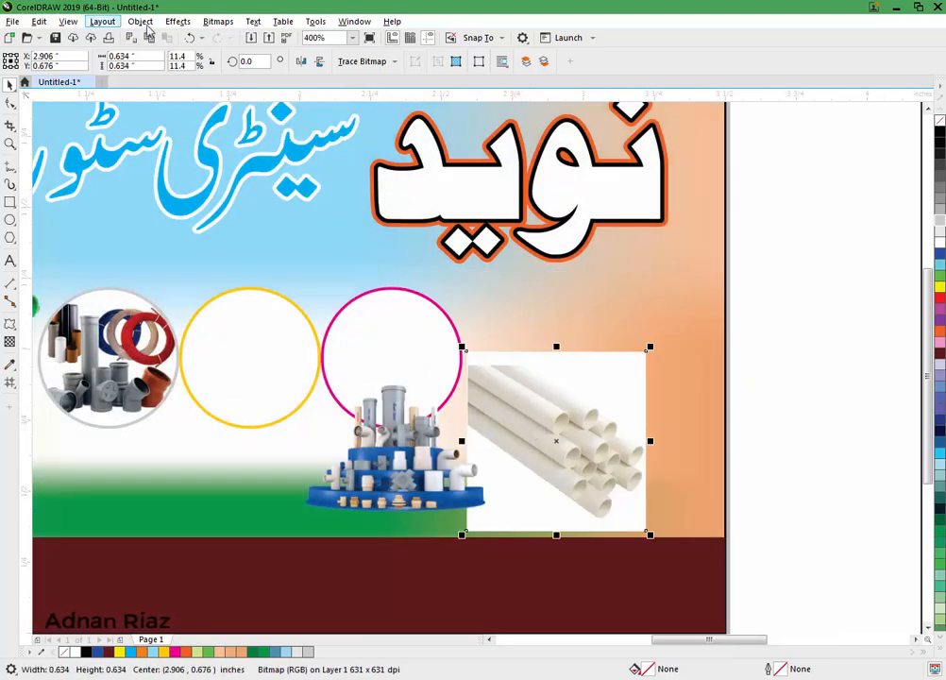
# Step: PowerClip the white-pipes photo inside the yellow circle
pyautogui.click(140, 20)
pyautogui.moveTo(232, 76)
pyautogui.click(363, 71)
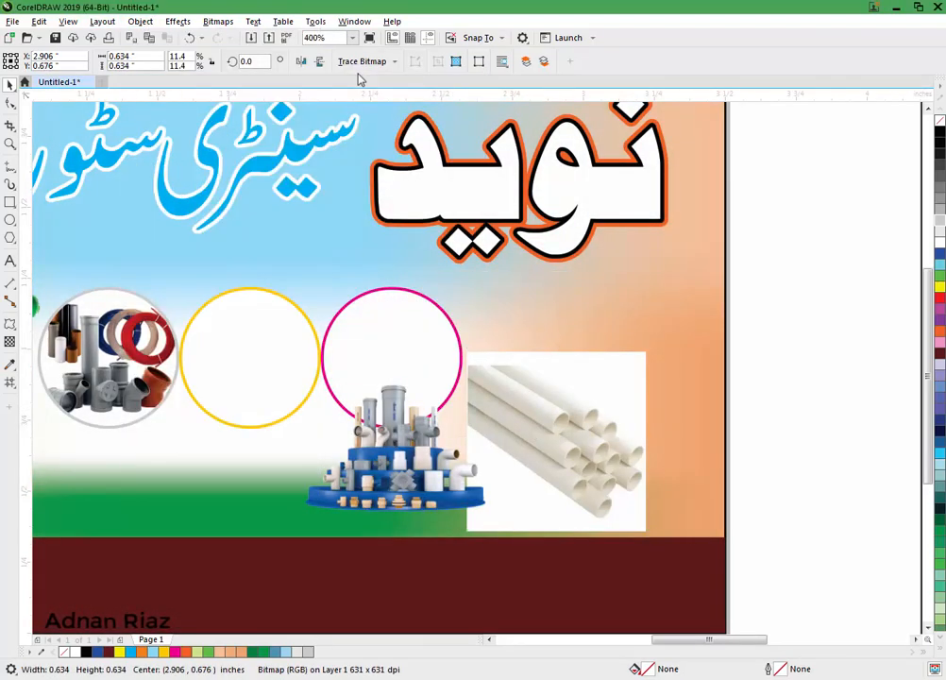
pyautogui.click(236, 331)
# Step: PowerClip the fittings-display photo into the pink circle and shift it up to fill it
pyautogui.click(380, 458)
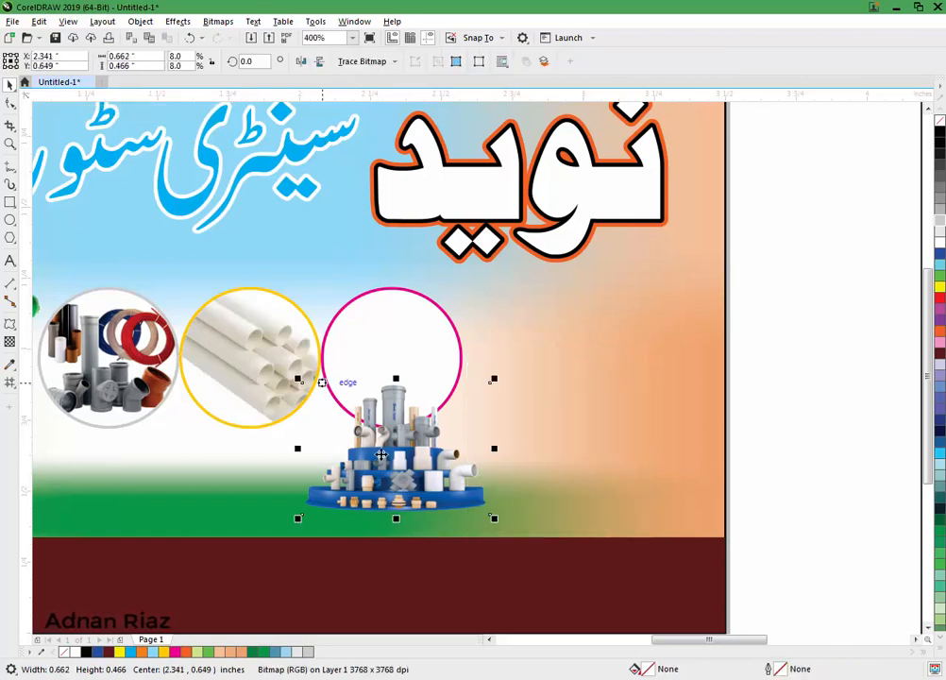
pyautogui.click(139, 20)
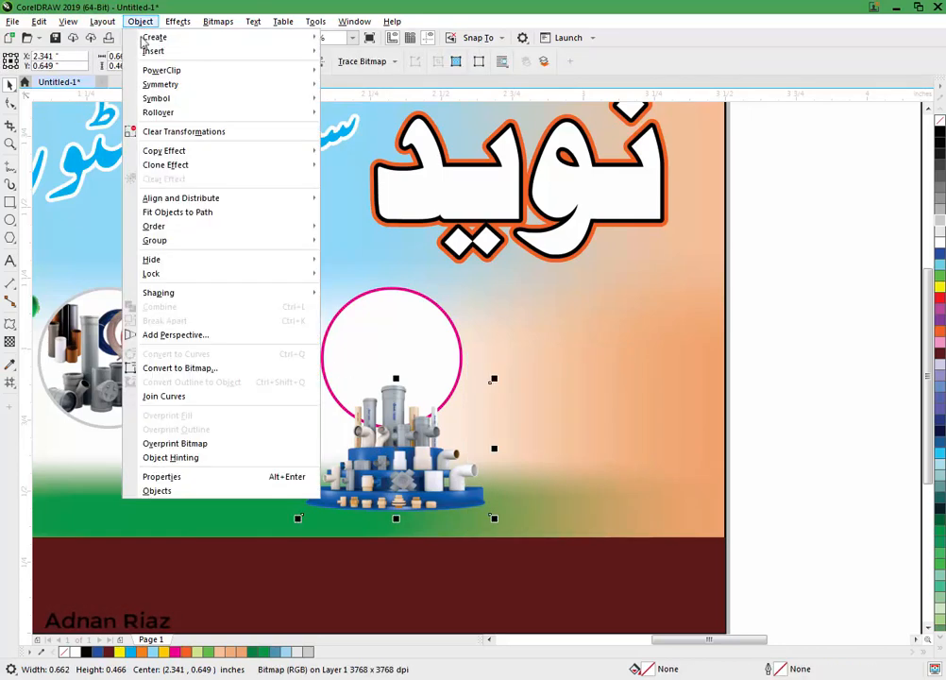
pyautogui.moveTo(227, 70)
pyautogui.click(379, 74)
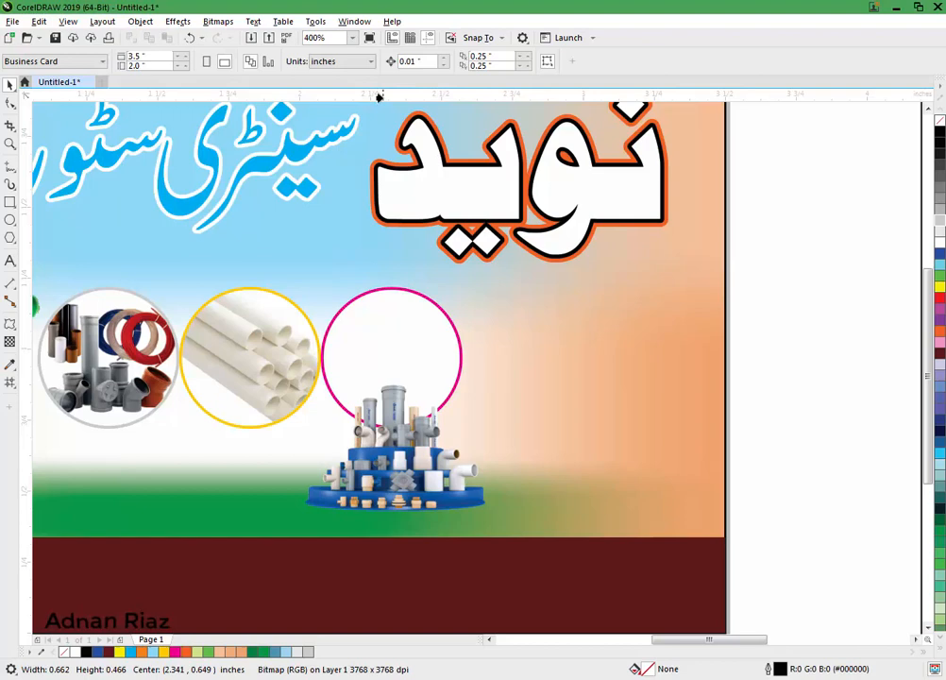
pyautogui.click(368, 290)
pyautogui.click(52, 113)
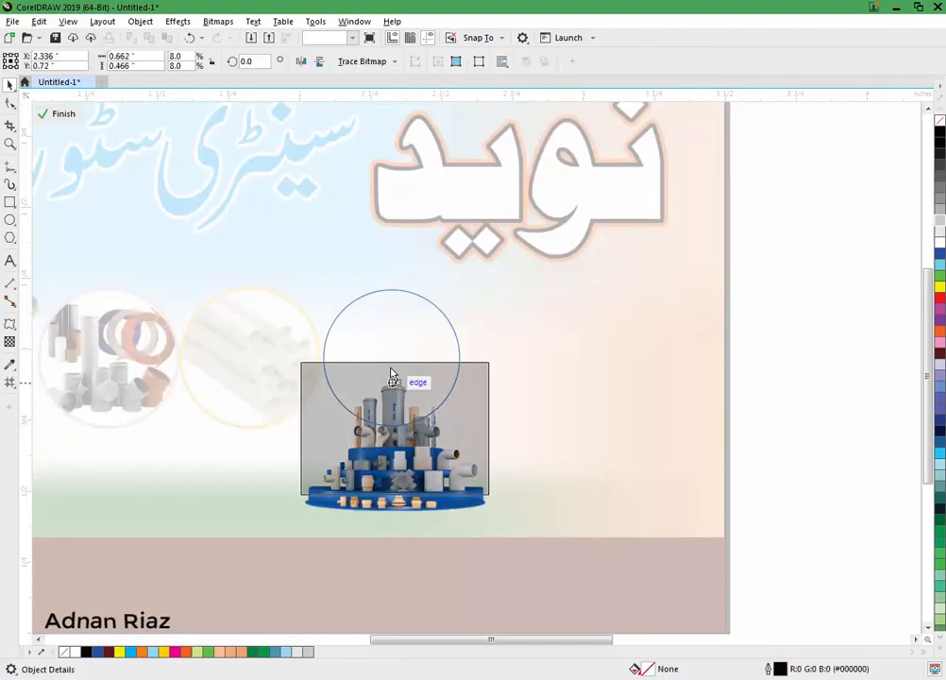
pyautogui.moveTo(392, 374); pyautogui.dragTo(383, 321)
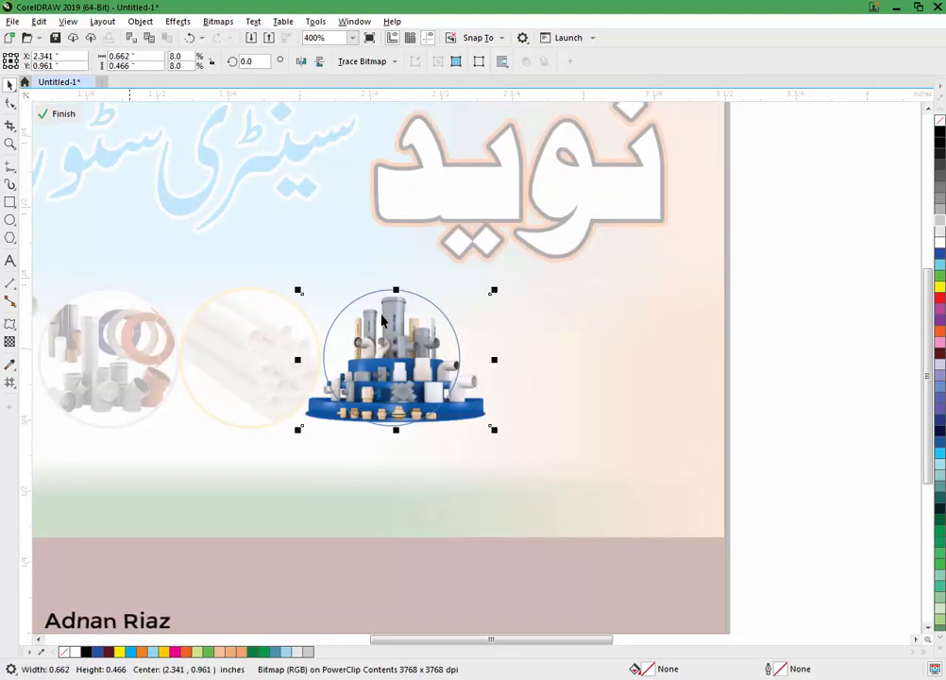
pyautogui.click(61, 118)
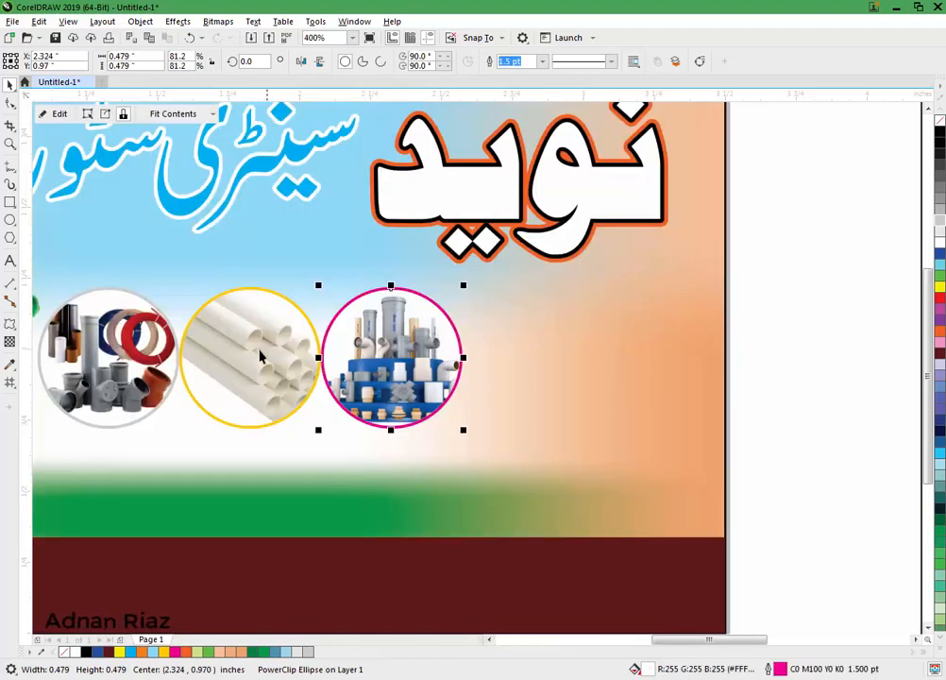
# Step: Group all three photo circles with Ctrl+G and nudge the group slightly left and down
pyautogui.click(263, 359)
pyautogui.scroll(-2, 482, 323)
pyautogui.click(616, 300)
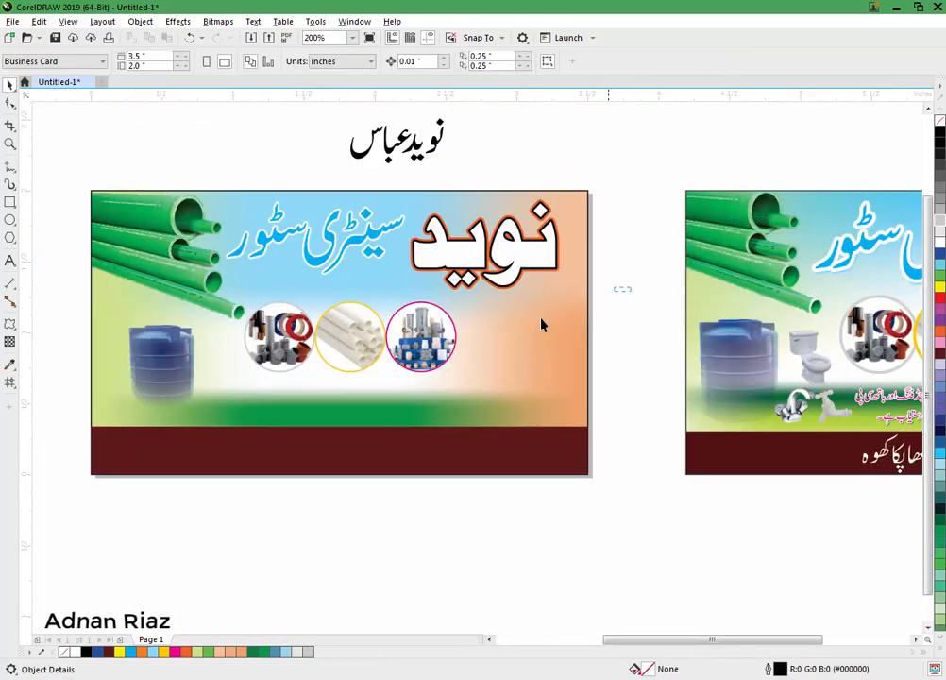
pyautogui.moveTo(467, 288); pyautogui.dragTo(206, 394)
pyautogui.hotkey('ctrl', 'g')
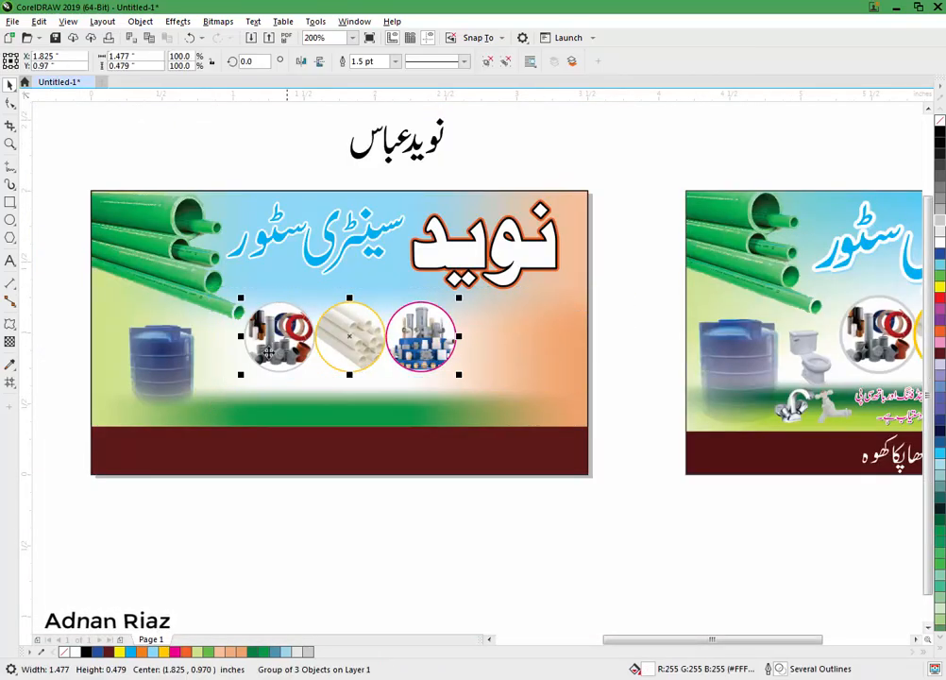
pyautogui.moveTo(267, 333); pyautogui.dragTo(255, 341)
pyautogui.click(73, 344)
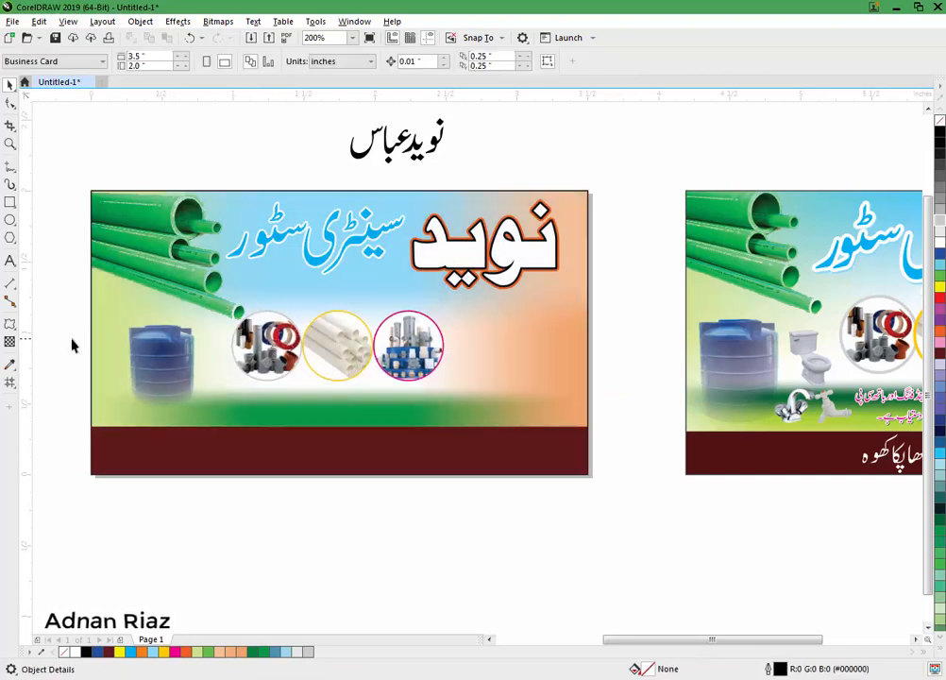
# Step: Move the Urdu owner-name text onto the card beside the photos and shrink it to about 18 pt
pyautogui.hscroll(3, 84, 338)
pyautogui.moveTo(351, 159); pyautogui.dragTo(425, 302)
pyautogui.scroll(2, 462, 320)
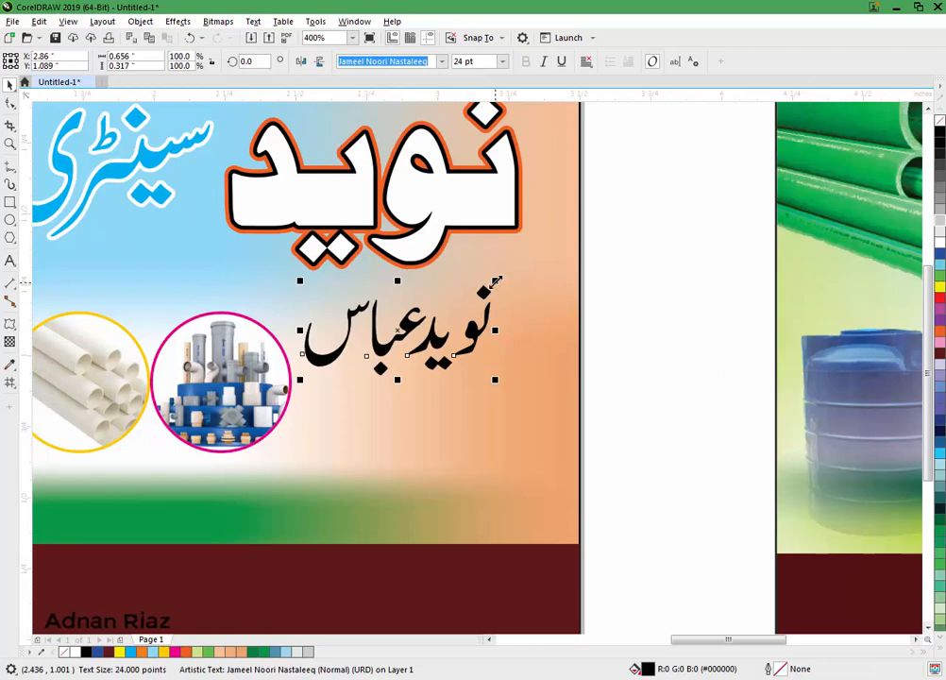
pyautogui.moveTo(494, 281); pyautogui.dragTo(445, 306)
pyautogui.moveTo(401, 341); pyautogui.dragTo(413, 350)
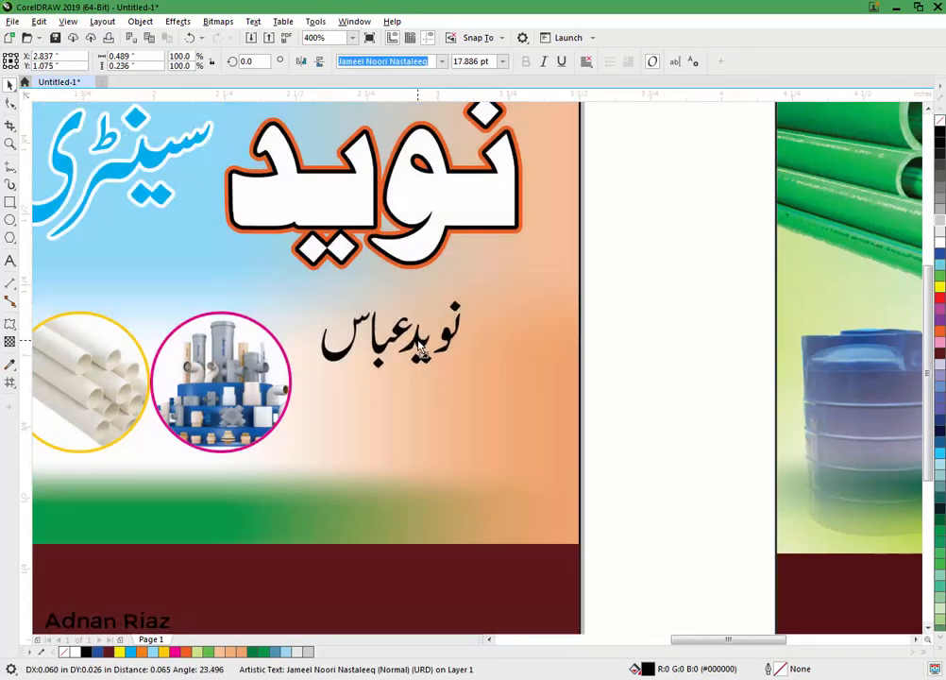
# Step: Copy the blue text's properties onto the name and give it a 1.5 pt white outline
pyautogui.click(40, 22)
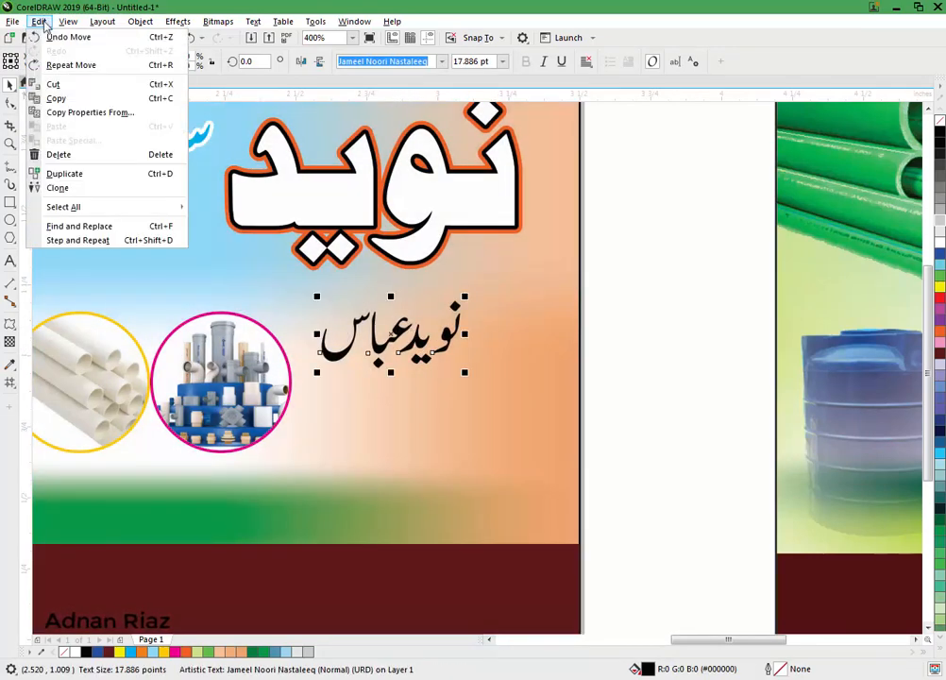
pyautogui.click(62, 112)
pyautogui.click(466, 368)
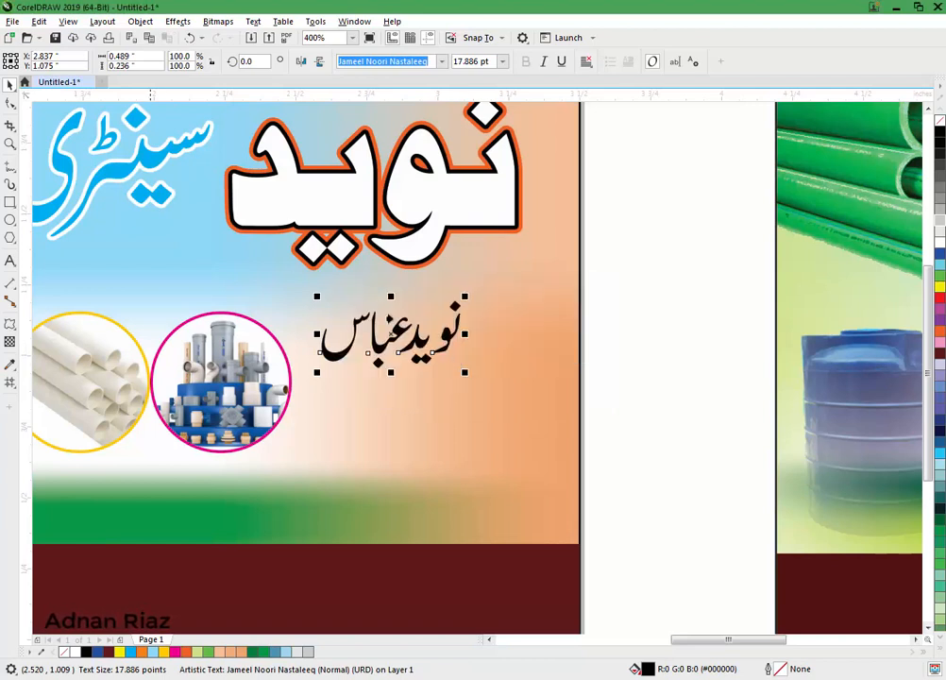
pyautogui.click(143, 161)
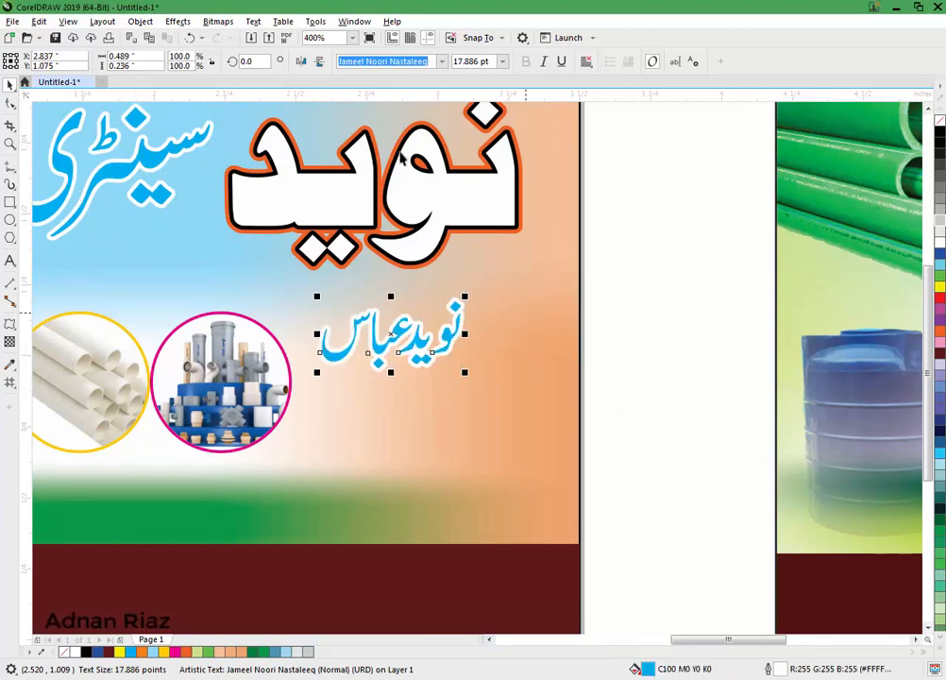
pyautogui.press('F12')
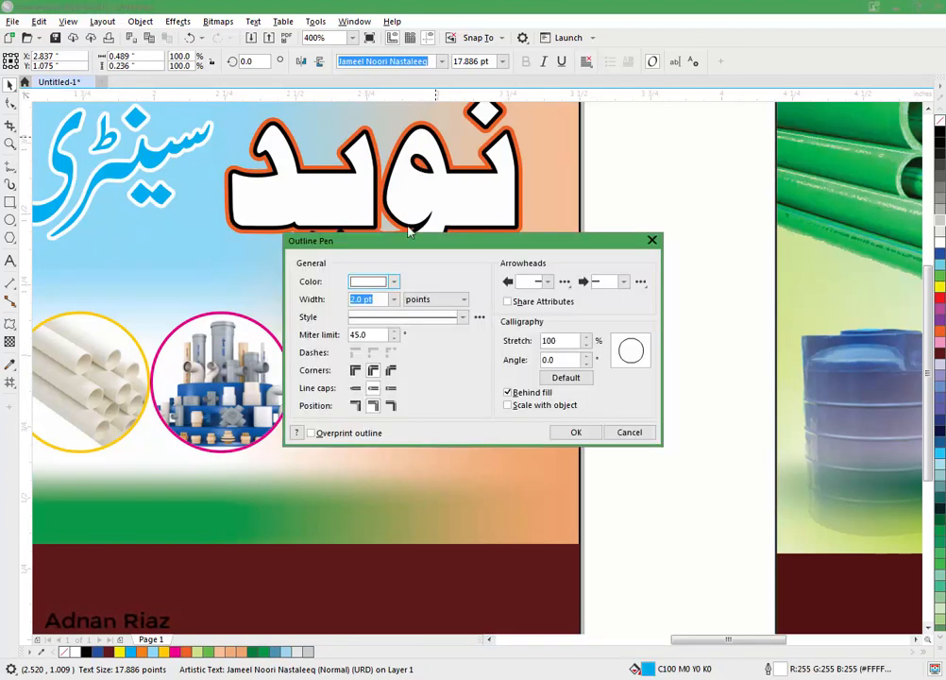
pyautogui.click(393, 299)
pyautogui.click(377, 367)
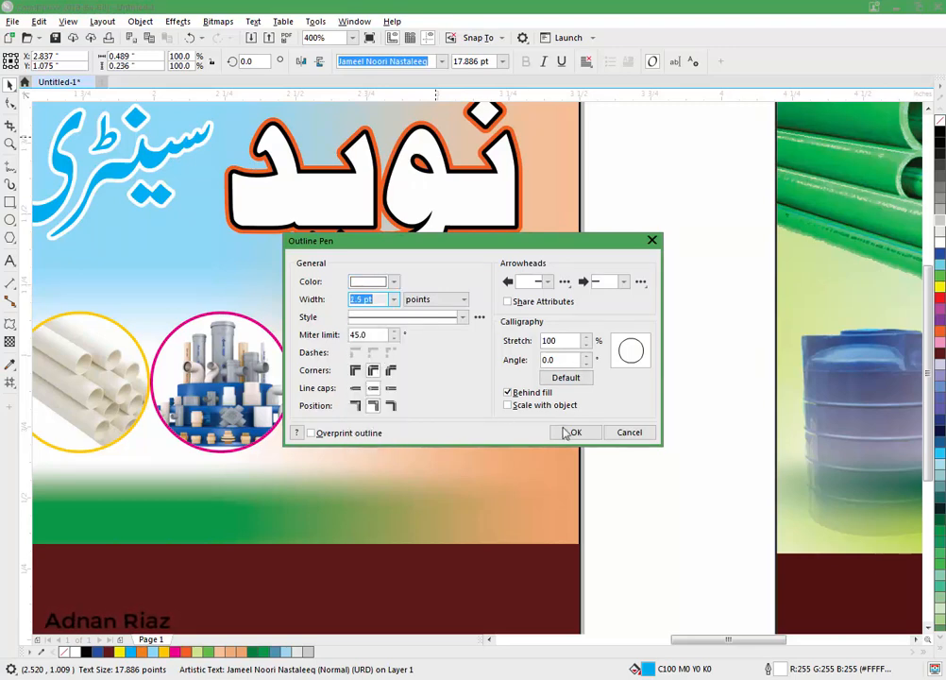
pyautogui.click(570, 433)
pyautogui.press('Escape')
# Step: Type the store's phone number below the owner's name in Swis721 BlkCn BT
pyautogui.scroll(-2, 422, 357)
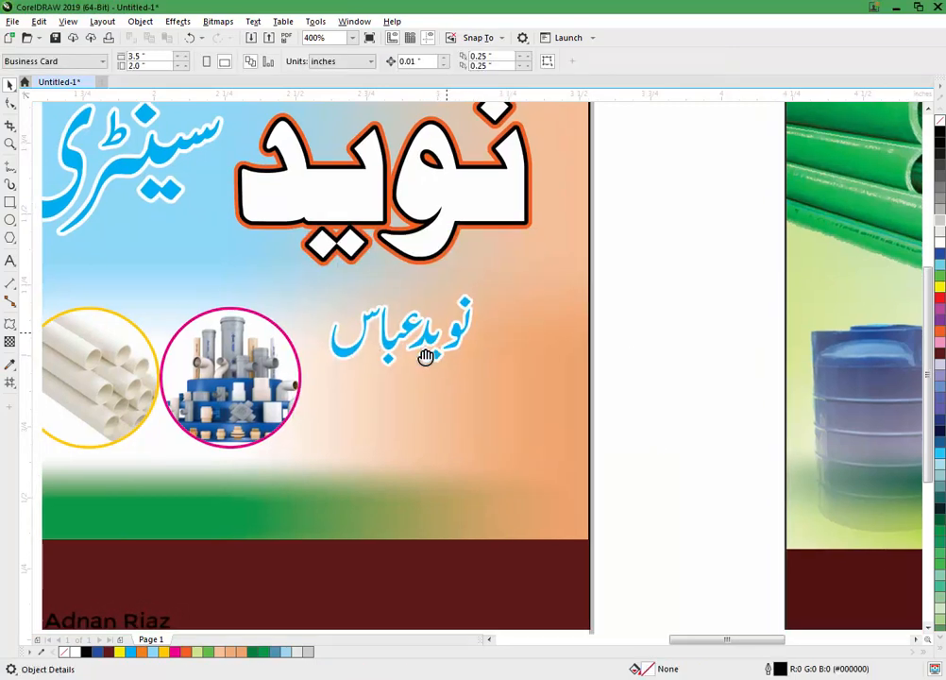
pyautogui.click(9, 261)
pyautogui.click(366, 363)
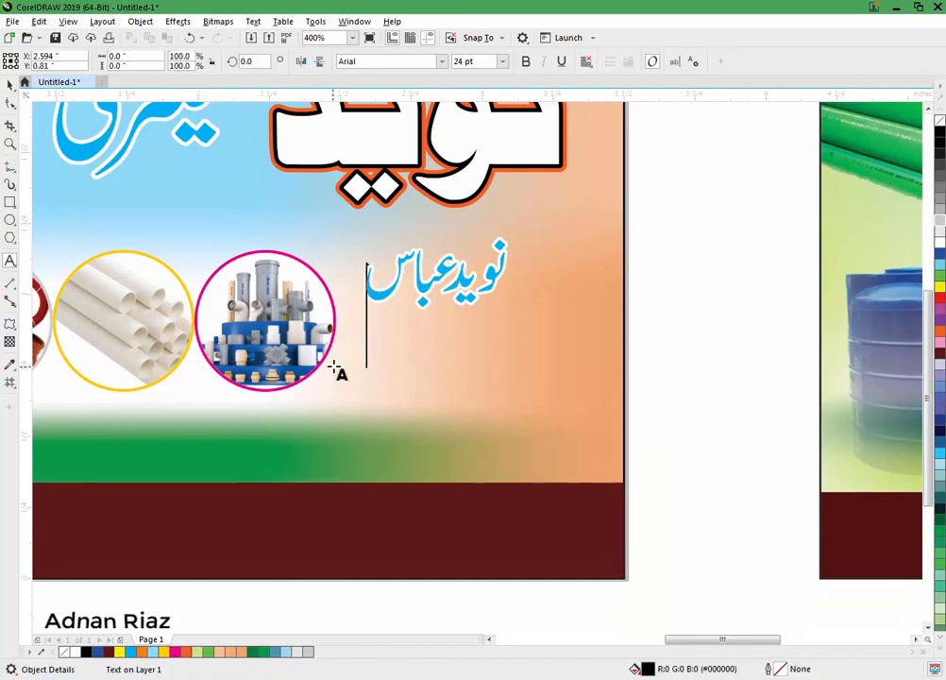
pyautogui.write('۹۲')
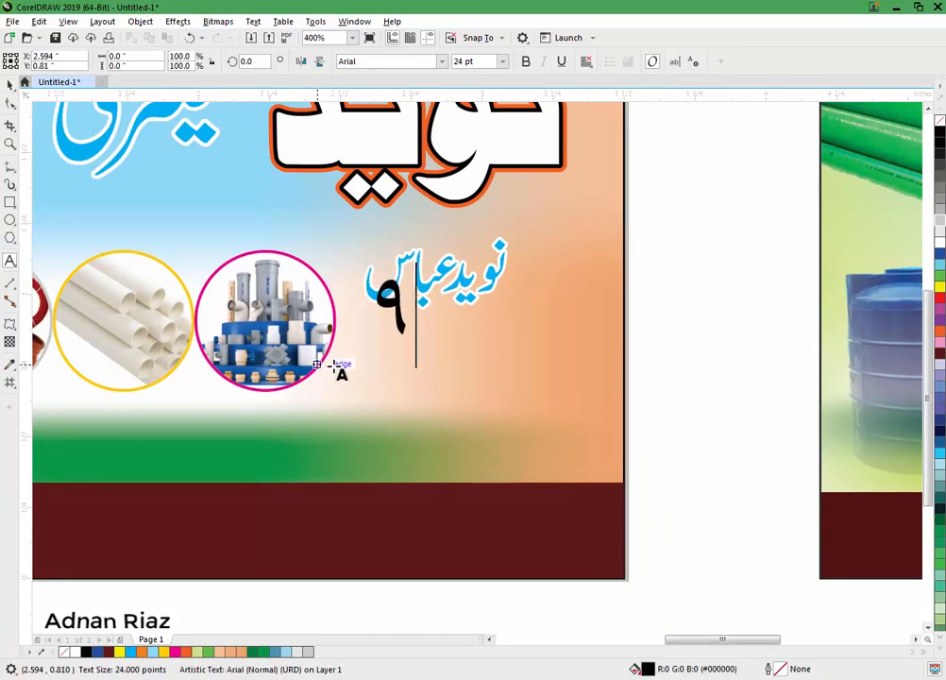
pyautogui.press('BackSpace')
pyautogui.press('BackSpace')
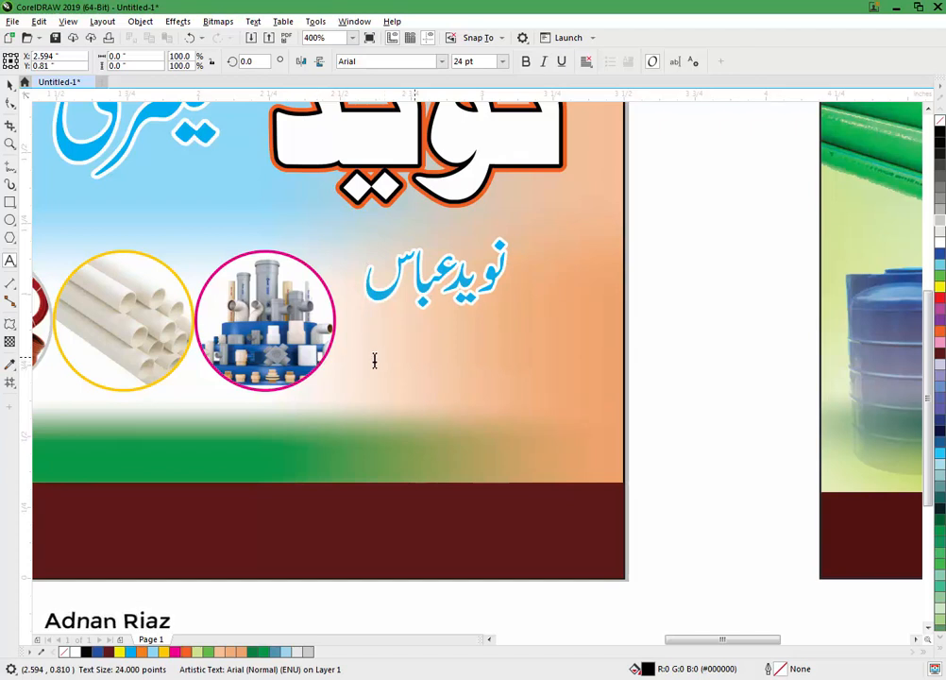
pyautogui.moveTo(399, 364); pyautogui.dragTo(355, 373)
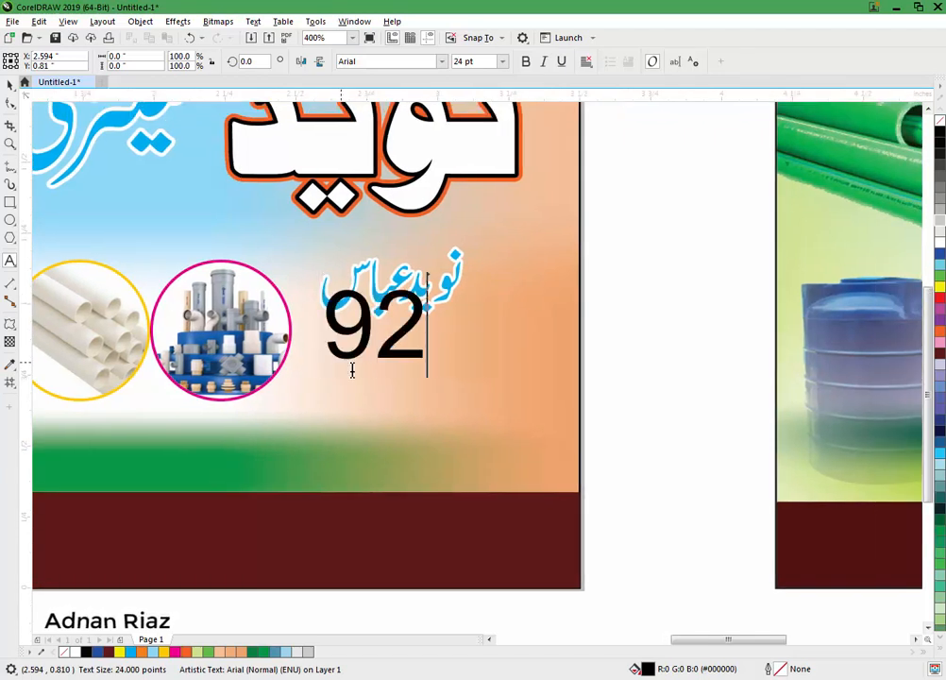
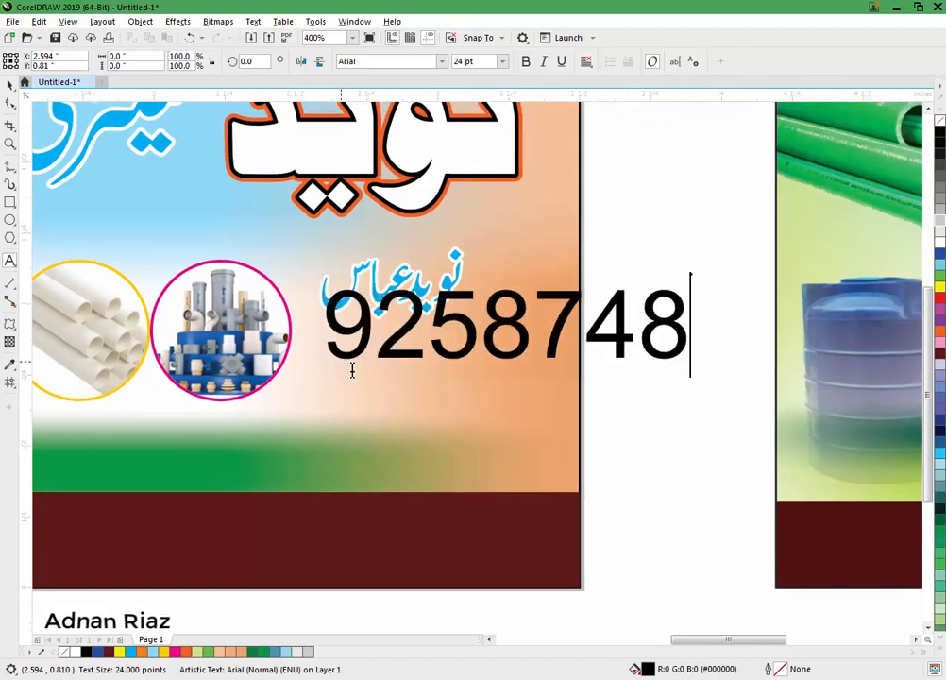
pyautogui.hotkey('ctrl', 'space')
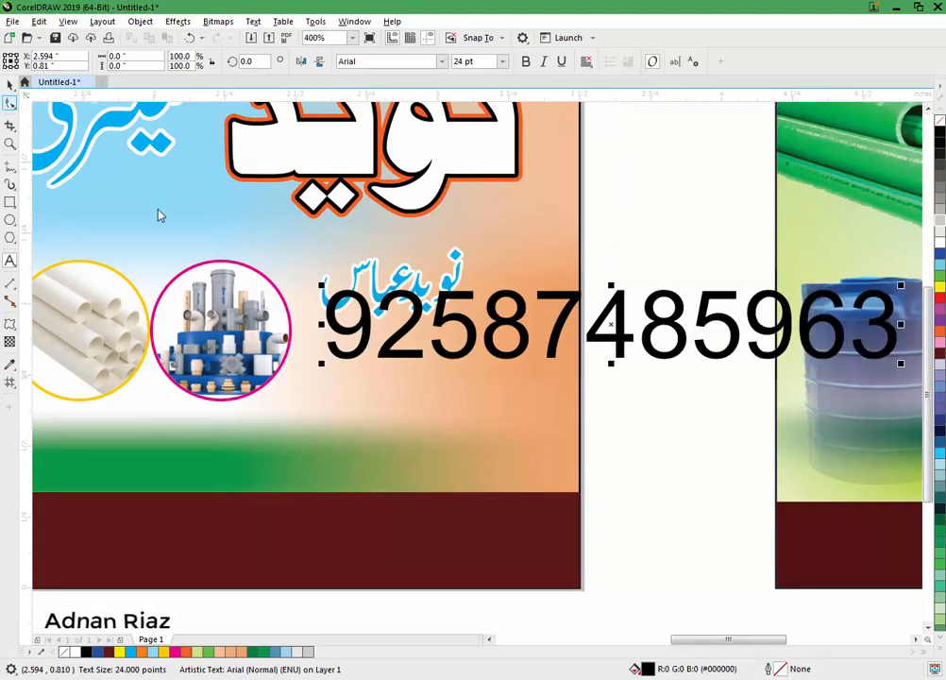
pyautogui.click(426, 66)
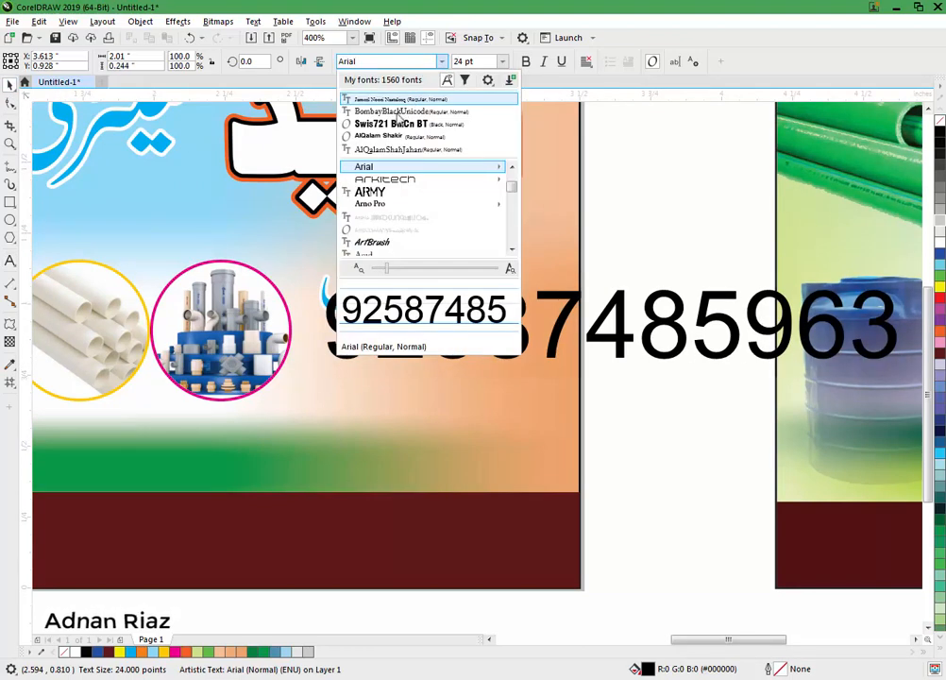
pyautogui.click(415, 127)
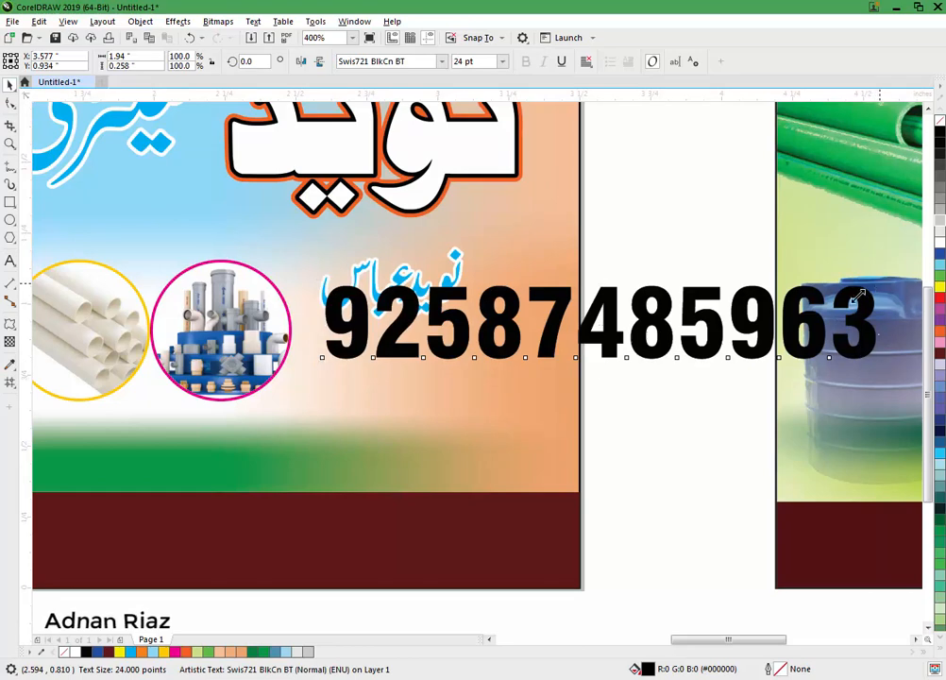
# Step: Shrink the number to about 10 pt under the name and place a duplicate line below it
pyautogui.moveTo(880, 280); pyautogui.dragTo(703, 327)
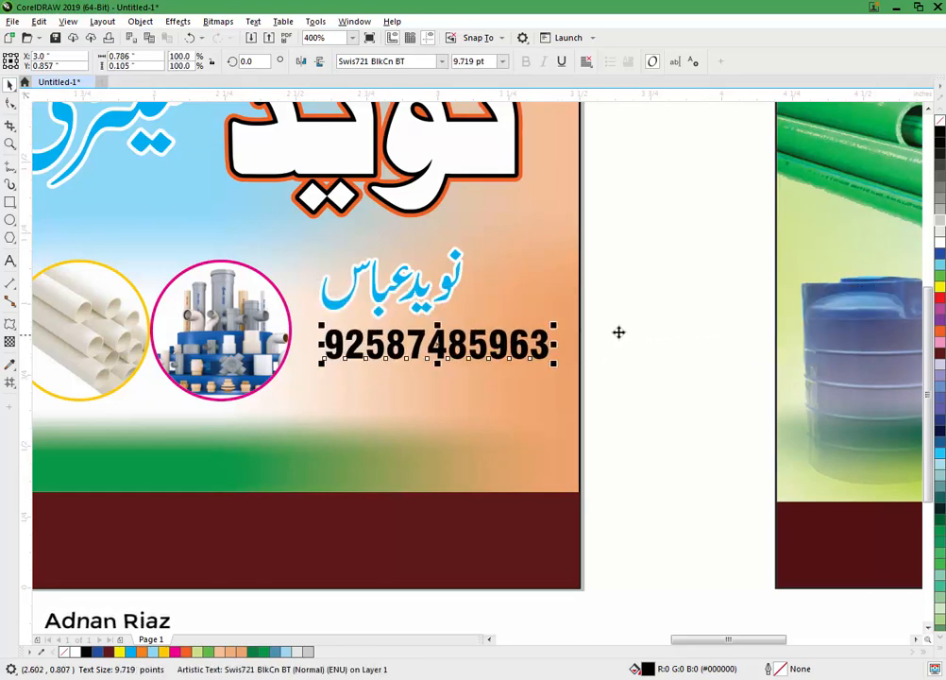
pyautogui.moveTo(540, 342); pyautogui.dragTo(439, 392)
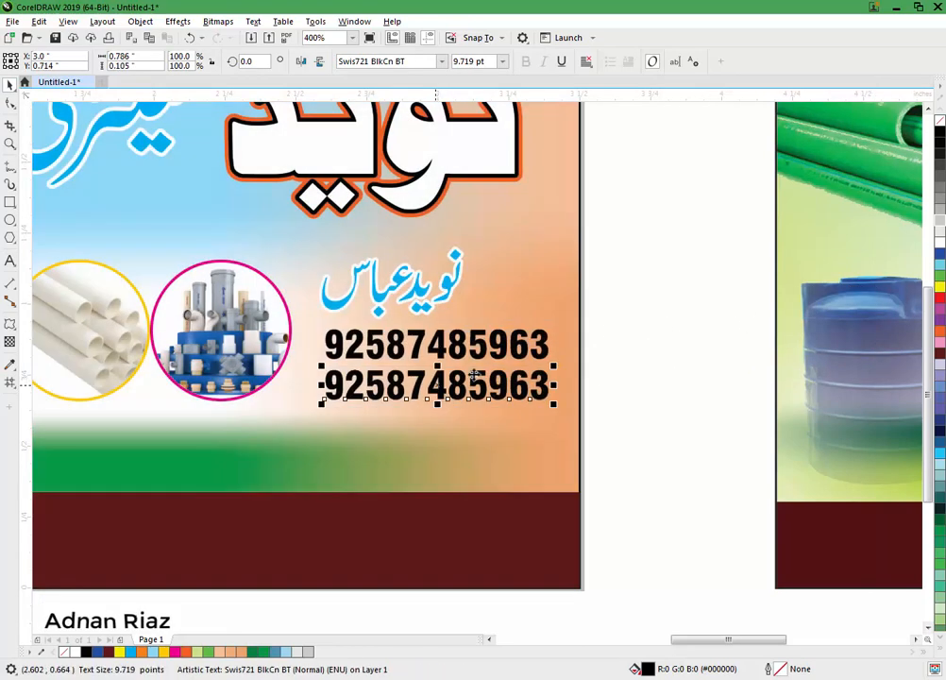
pyautogui.moveTo(587, 306); pyautogui.dragTo(281, 427)
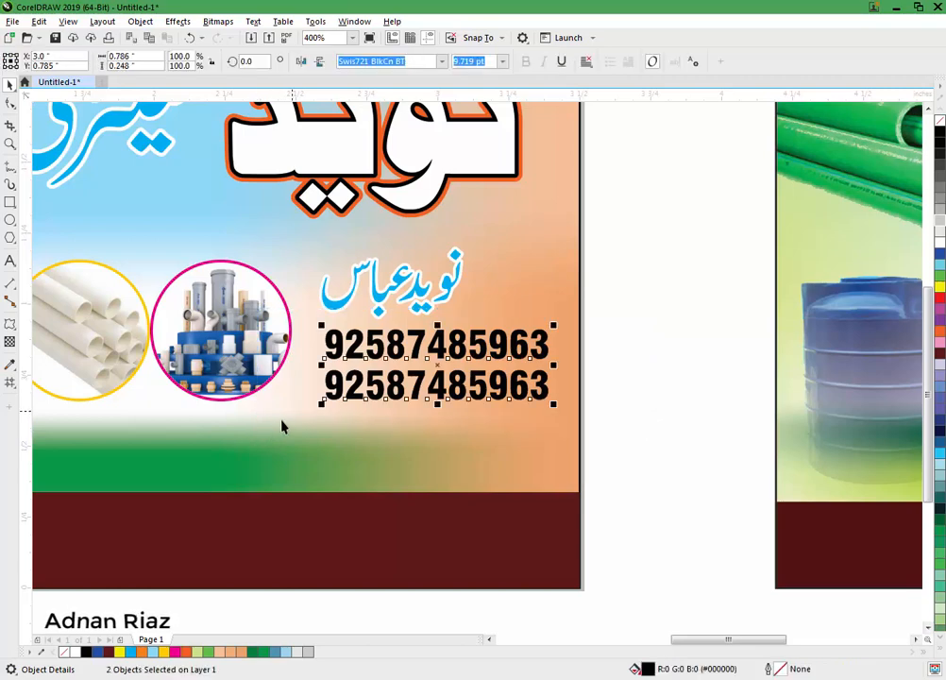
pyautogui.click(672, 346)
pyautogui.scroll(-2, 671, 346)
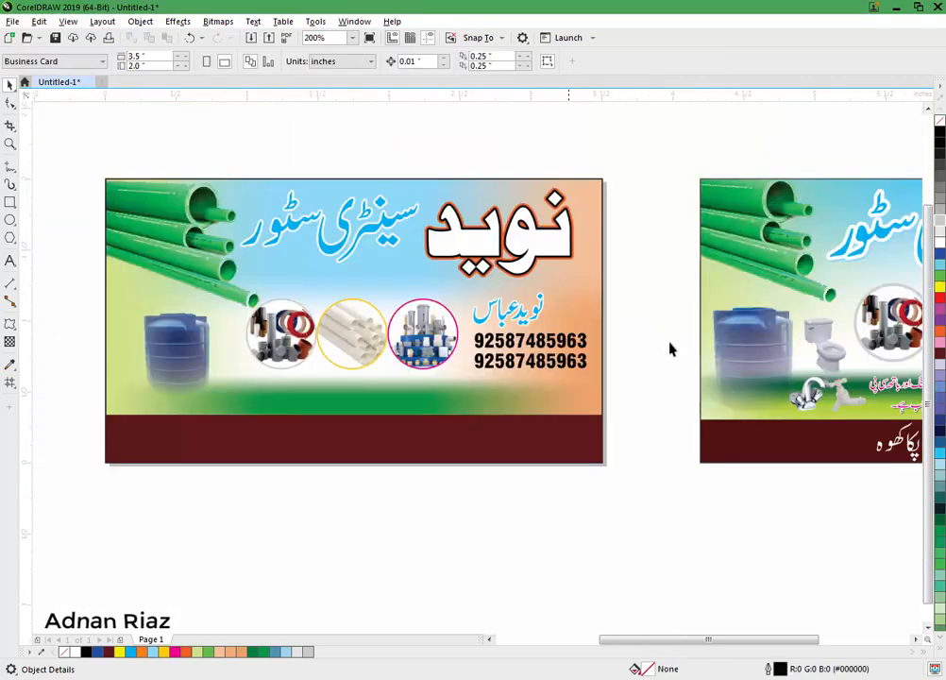
# Step: Drag the two-line magenta Urdu description group onto the card's lower area above the dark strip
pyautogui.scroll(-1, 476, 327)
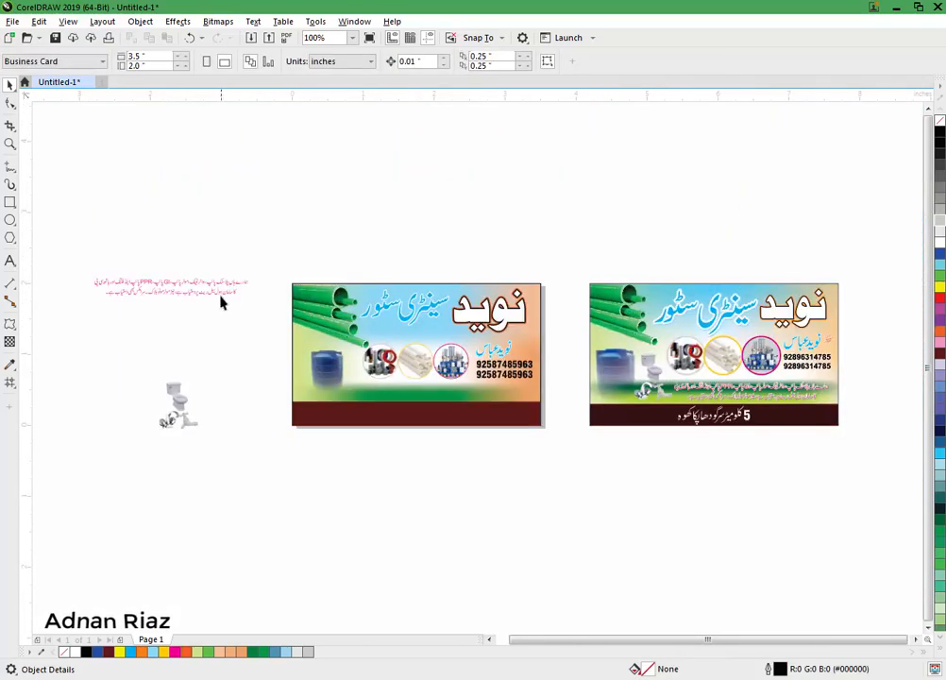
pyautogui.moveTo(522, 403); pyautogui.dragTo(524, 406)
pyautogui.moveTo(204, 290); pyautogui.dragTo(468, 381)
pyautogui.scroll(2, 463, 391)
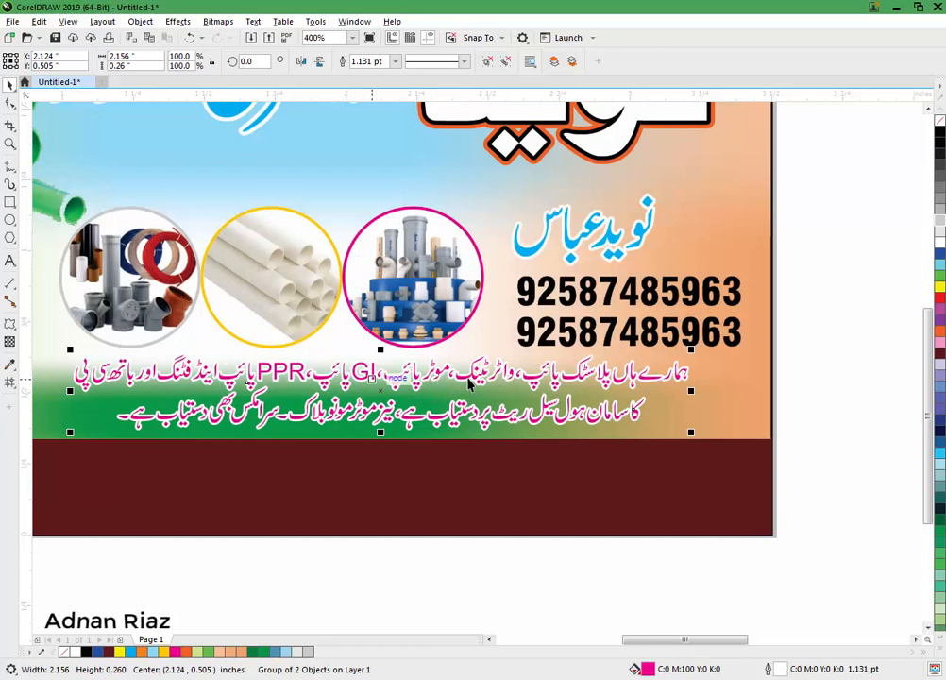
# Step: Ungroup and combine the pink description text, then add a drop shadow with opacity 10
pyautogui.click(487, 62)
pyautogui.click(347, 62)
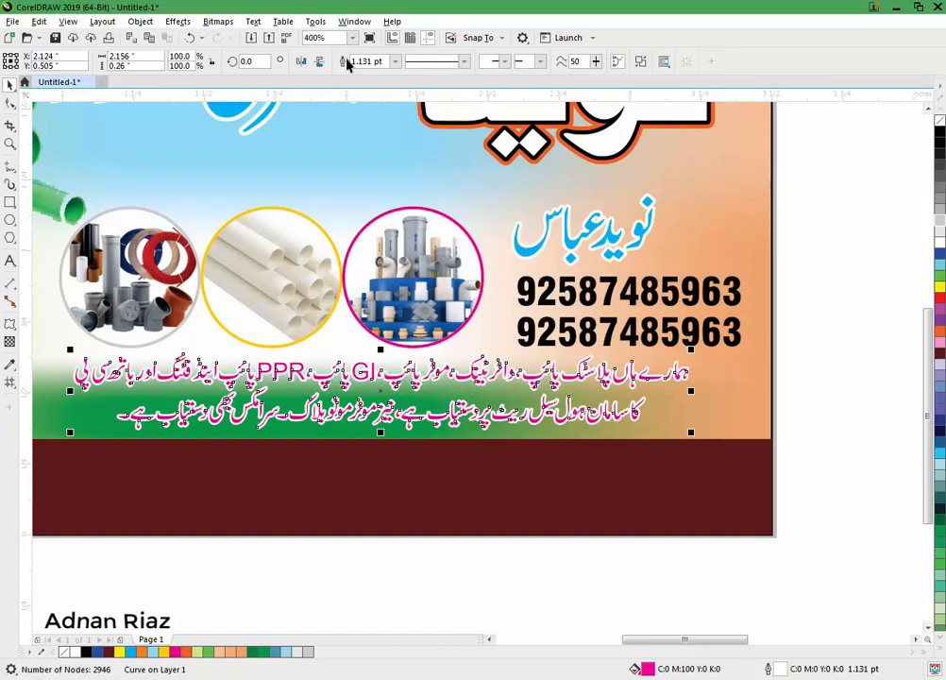
pyautogui.click(9, 324)
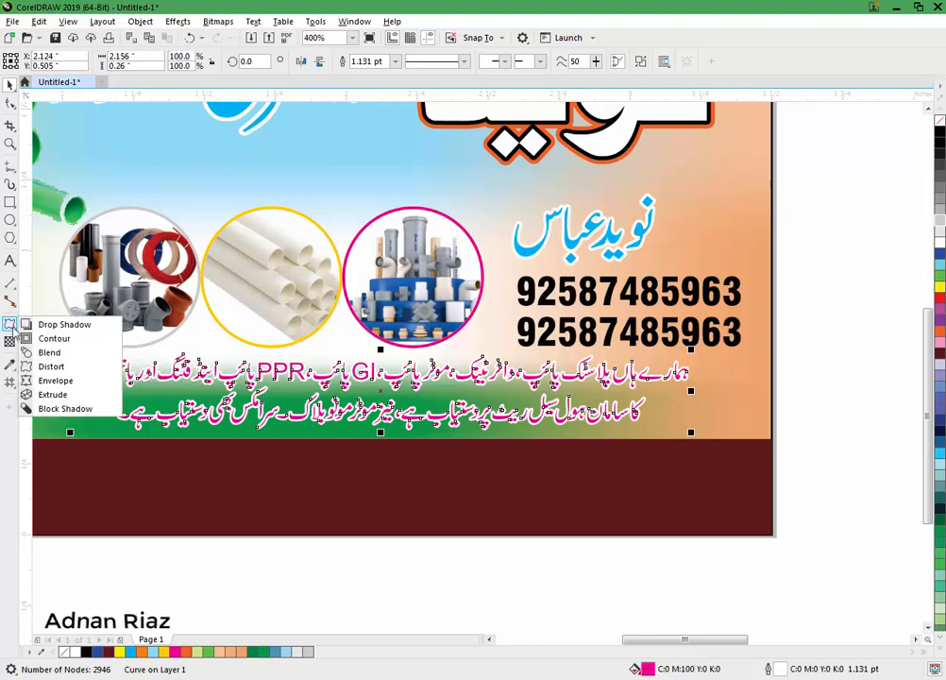
pyautogui.click(52, 323)
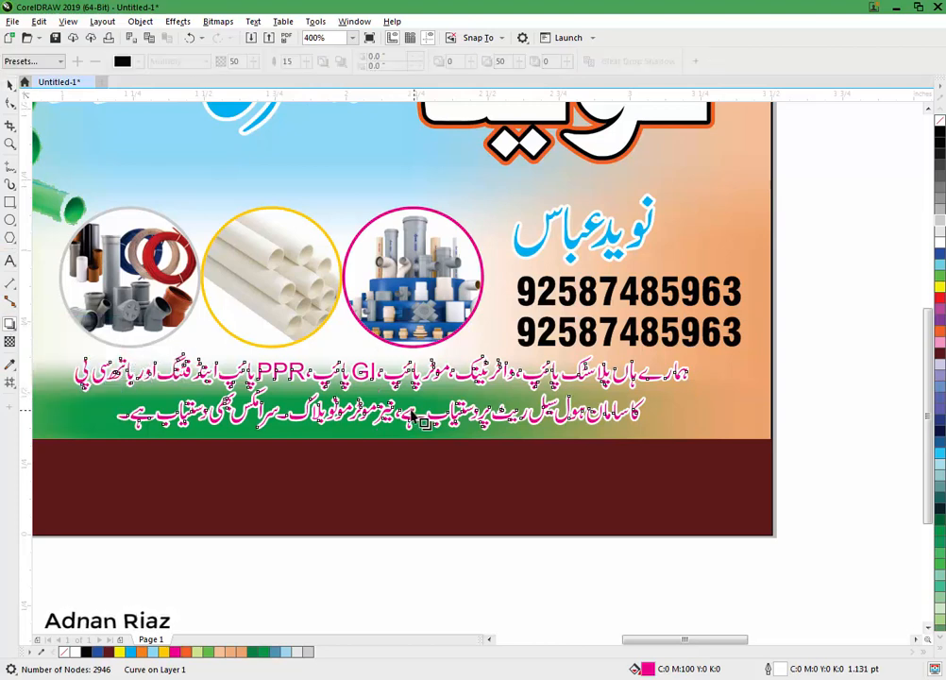
pyautogui.moveTo(413, 415); pyautogui.dragTo(425, 420)
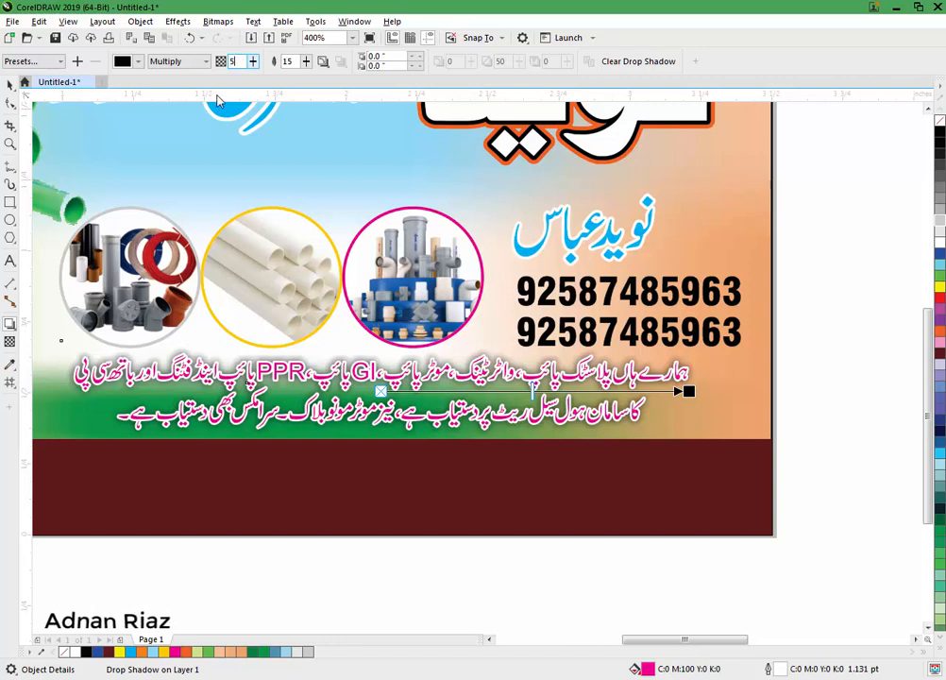
pyautogui.press('Return')
pyautogui.doubleClick(246, 61)
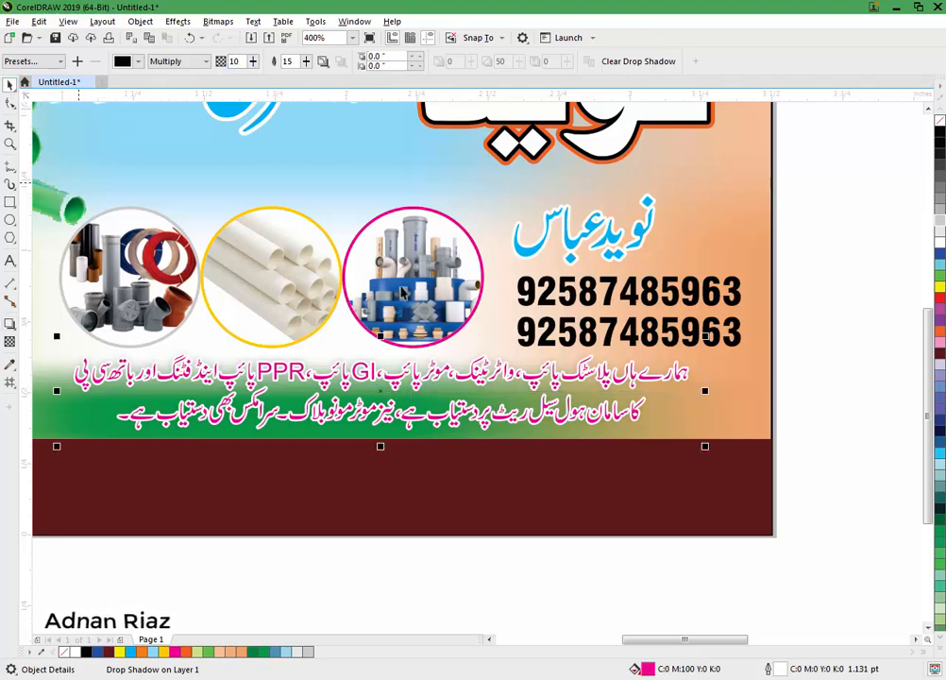
pyautogui.scroll(-2, 514, 348)
pyautogui.click(441, 478)
pyautogui.hscroll(3, 690, 429)
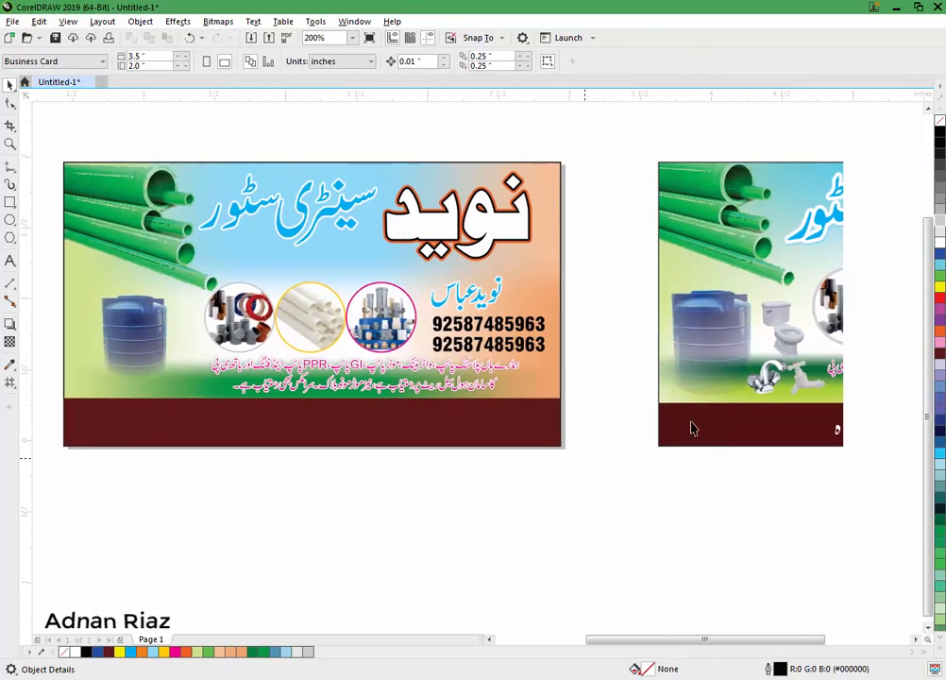
# Step: Ungroup the second card's design and move the three fixture images onto the left card
pyautogui.click(746, 411)
pyautogui.click(488, 63)
pyautogui.click(559, 142)
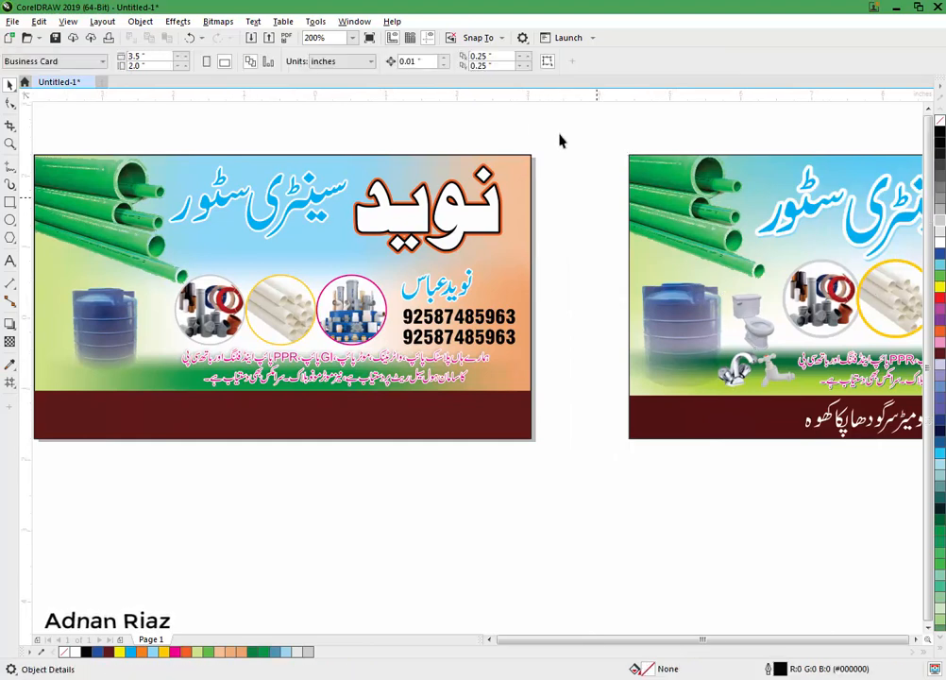
pyautogui.scroll(-2, 560, 142)
pyautogui.moveTo(117, 296); pyautogui.dragTo(187, 362)
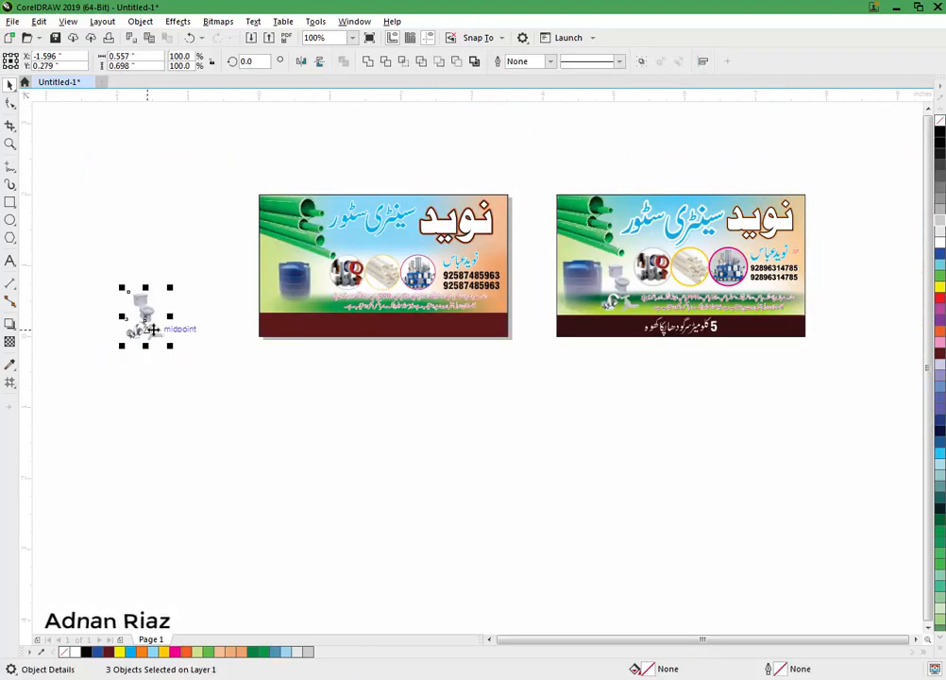
pyautogui.moveTo(141, 327); pyautogui.dragTo(320, 295)
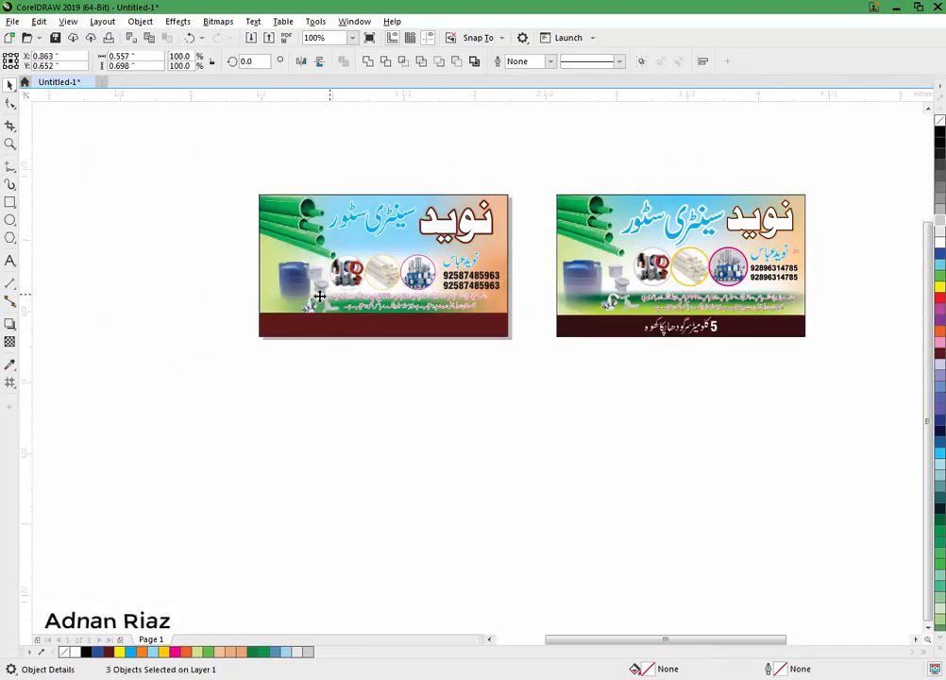
pyautogui.scroll(2, 320, 295)
# Step: Shift the water tank left and scale the faucet, tap and toilet to about 79% beside it
pyautogui.click(231, 281)
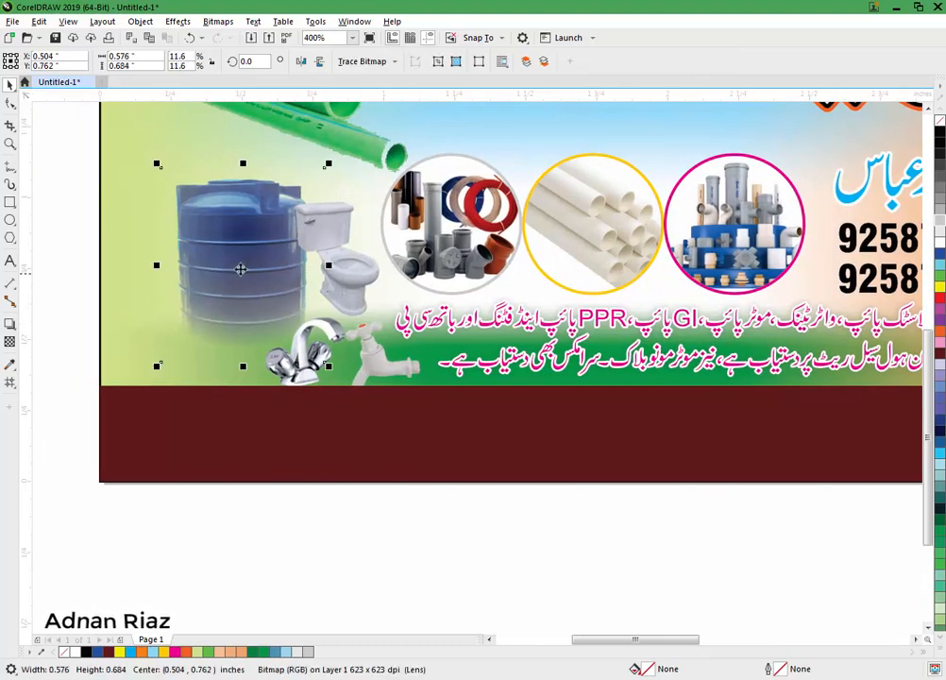
pyautogui.moveTo(231, 281); pyautogui.dragTo(202, 270)
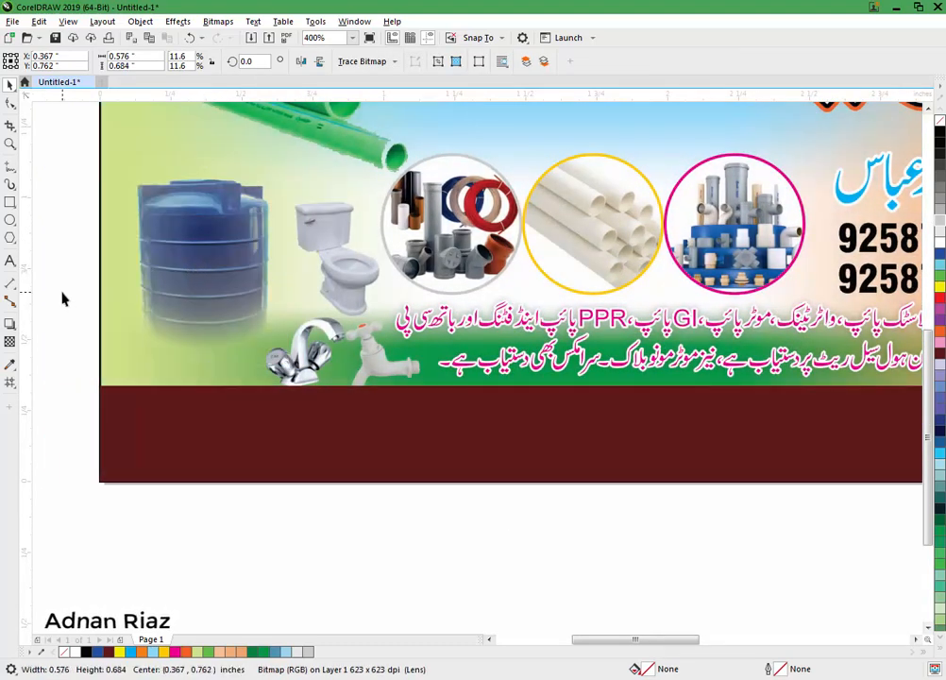
pyautogui.click(88, 239)
pyautogui.click(325, 325)
pyautogui.keyDown('shift'); pyautogui.click(363, 338); pyautogui.keyUp('shift')
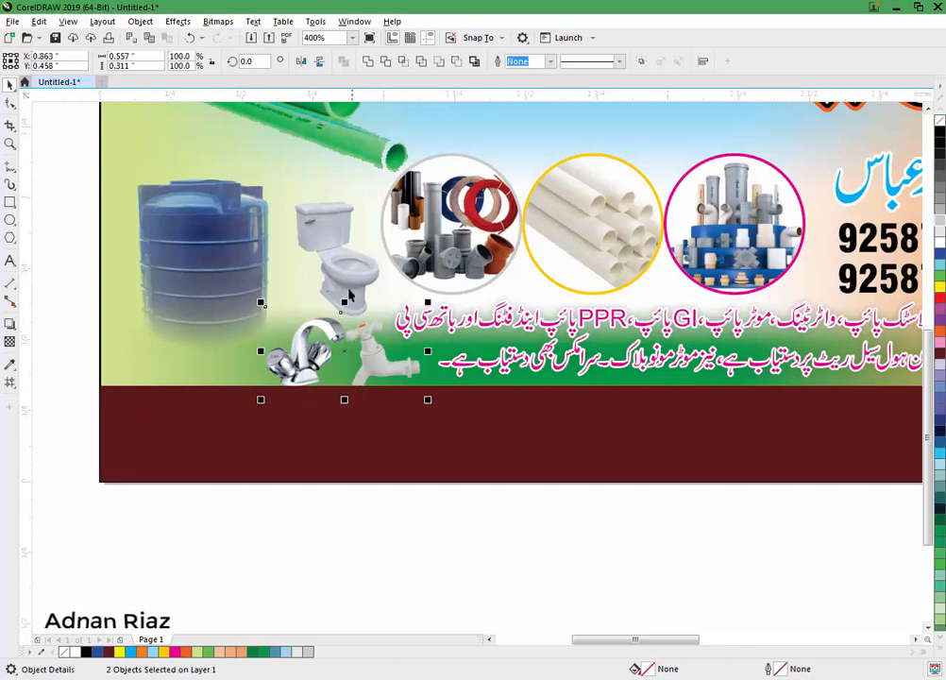
pyautogui.keyDown('shift'); pyautogui.click(345, 270); pyautogui.keyUp('shift')
pyautogui.moveTo(427, 202); pyautogui.dragTo(391, 240)
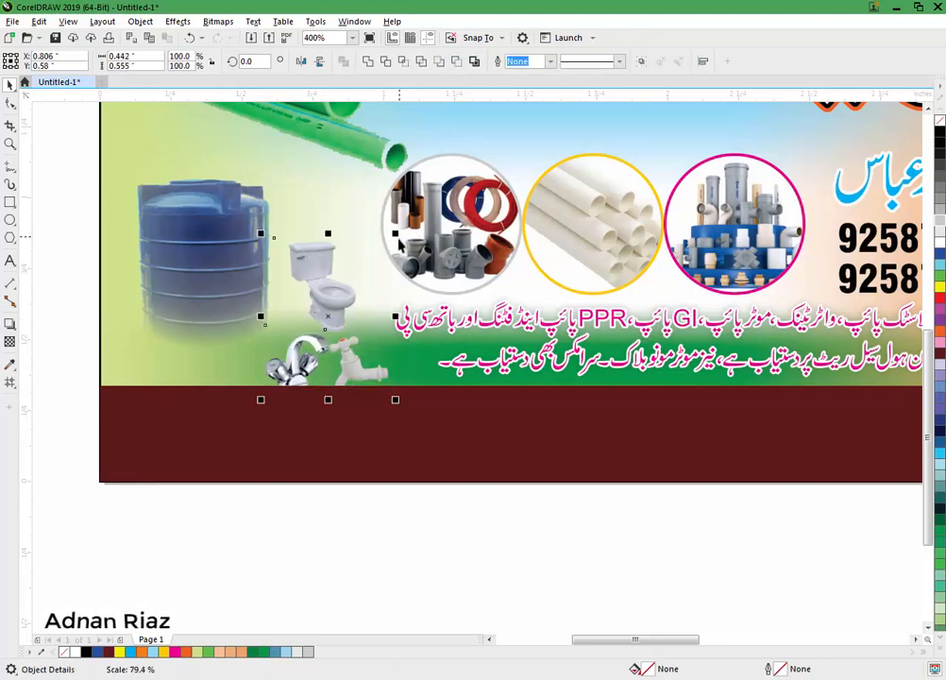
pyautogui.moveTo(338, 302); pyautogui.dragTo(342, 277)
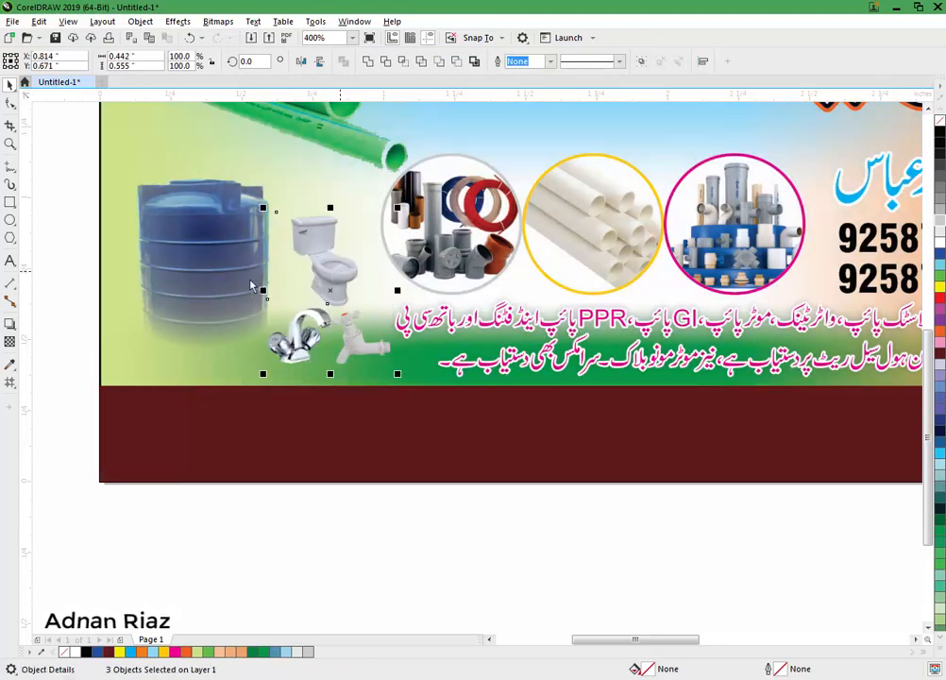
pyautogui.scroll(-2, 176, 349)
pyautogui.click(112, 299)
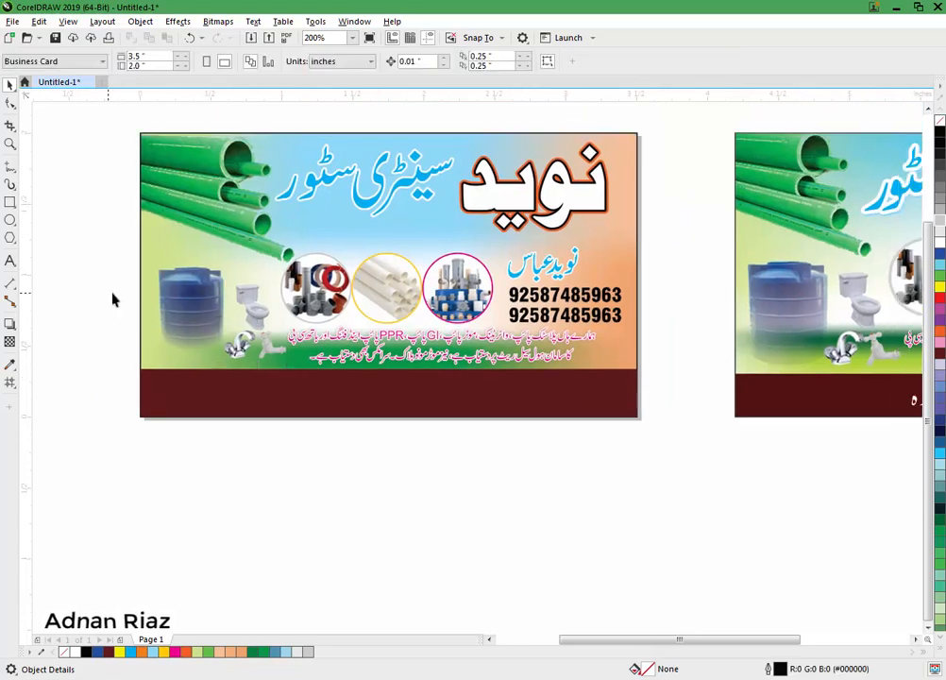
# Step: Enlarge the blue store-name text and reposition it on the left card
pyautogui.scroll(1, 296, 238)
pyautogui.click(255, 285)
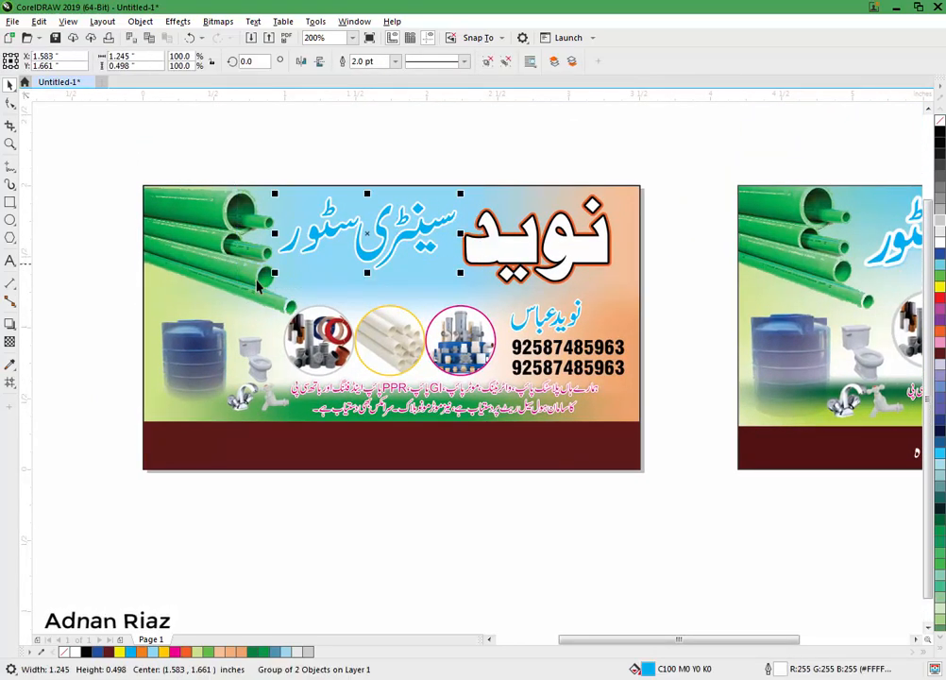
pyautogui.moveTo(274, 273); pyautogui.dragTo(248, 283)
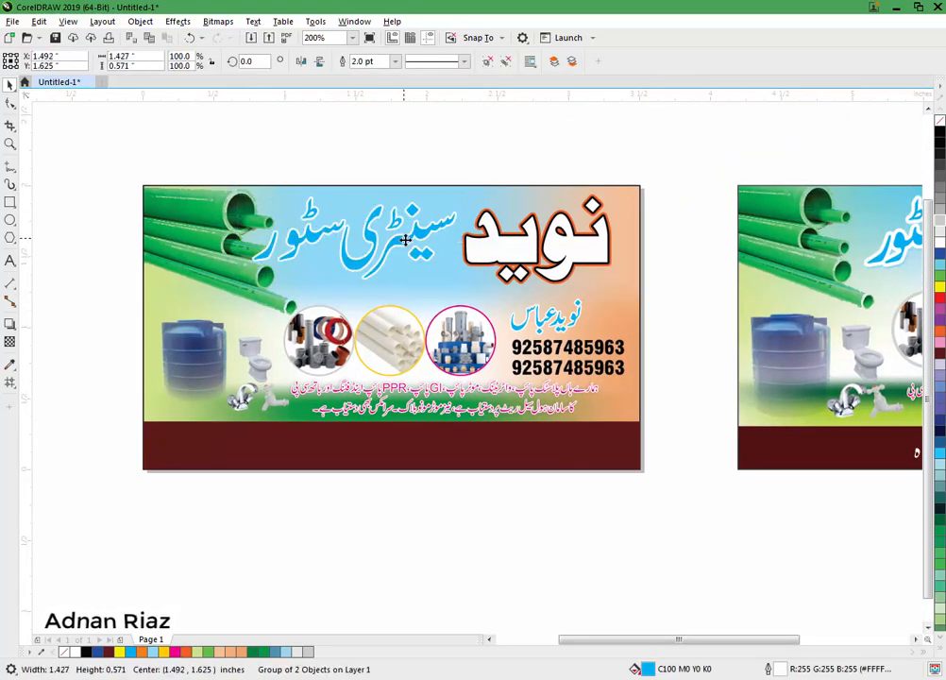
pyautogui.moveTo(404, 248)
pyautogui.mouseDown()
pyautogui.moveTo(415, 245)
pyautogui.moveTo(408, 244)
pyautogui.mouseUp()
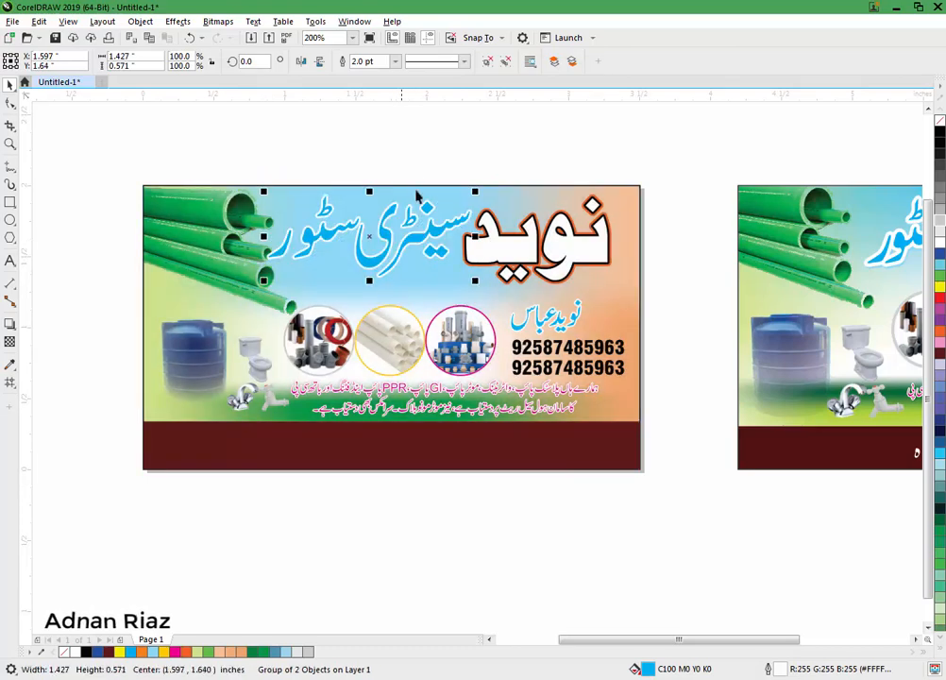
pyautogui.click(384, 175)
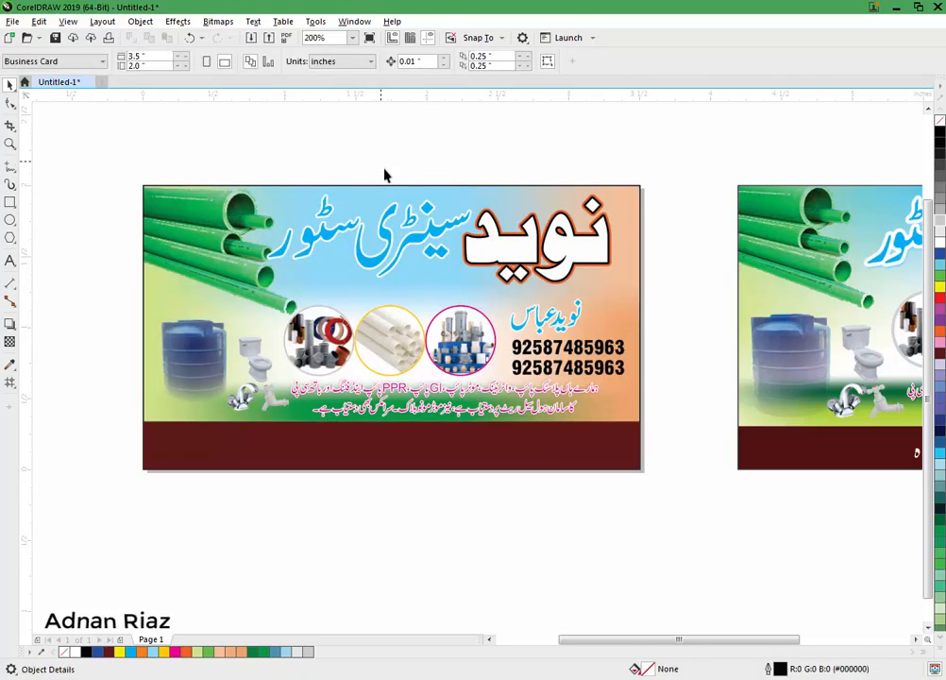
# Step: Bring the red Urdu 'Proprietor' calligraphy from the second card beside the owner's name
pyautogui.hscroll(6, 384, 174)
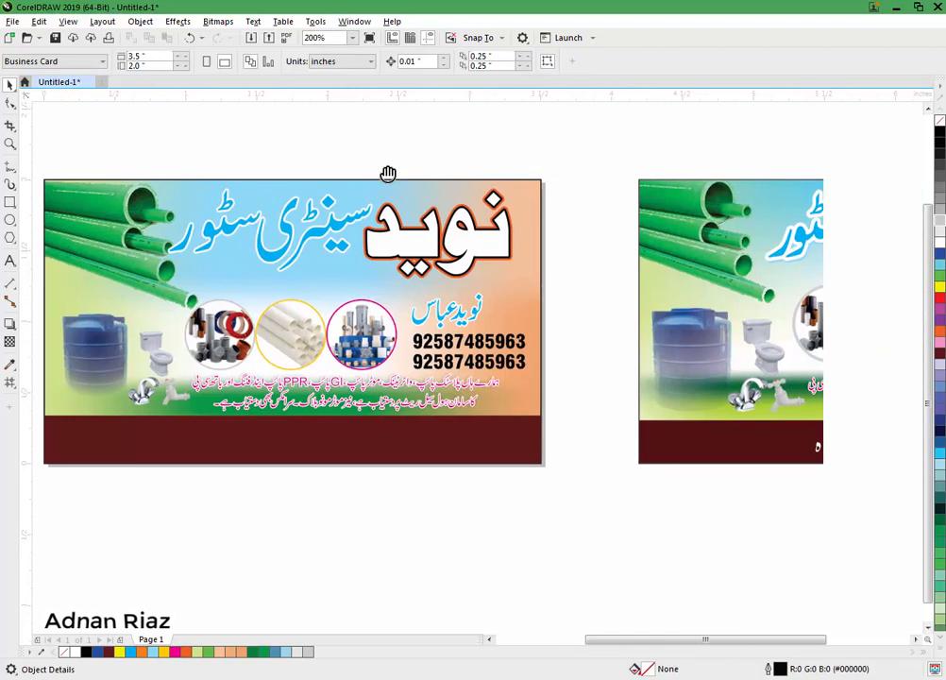
pyautogui.hscroll(2, 384, 174)
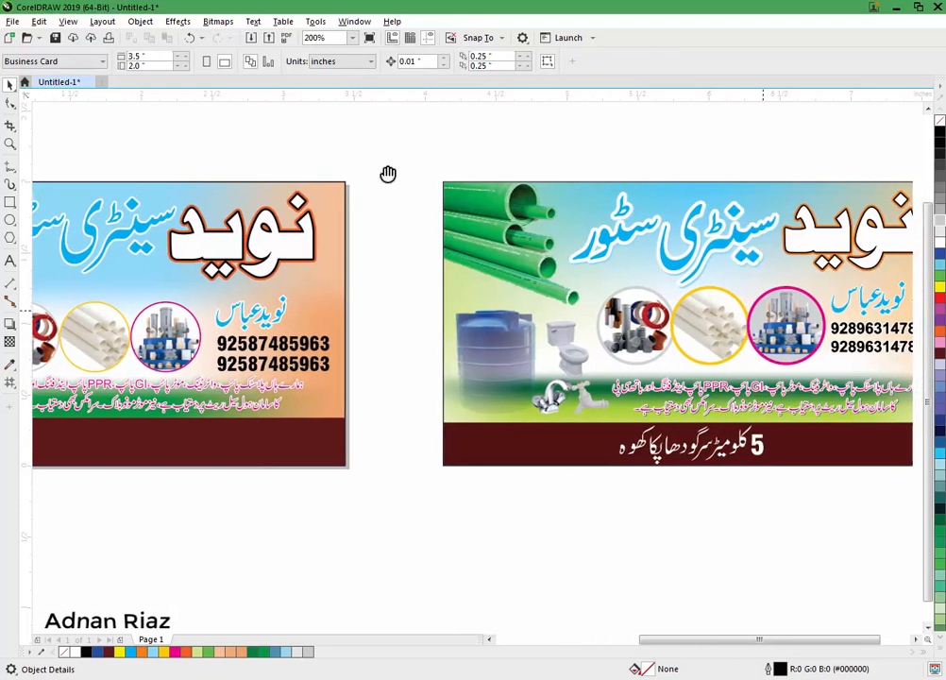
pyautogui.moveTo(384, 174); pyautogui.dragTo(406, 269)
pyautogui.scroll(4, 340, 302)
# Step: Enlarge the left card's water tank picture from its corner and shift it left
pyautogui.click(587, 315)
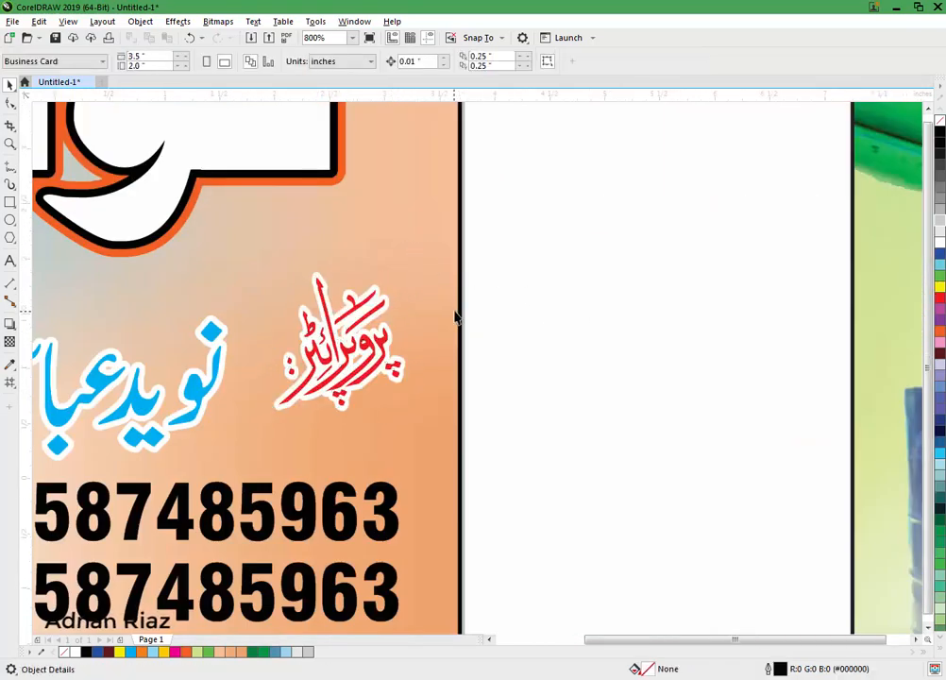
pyautogui.press('F4')
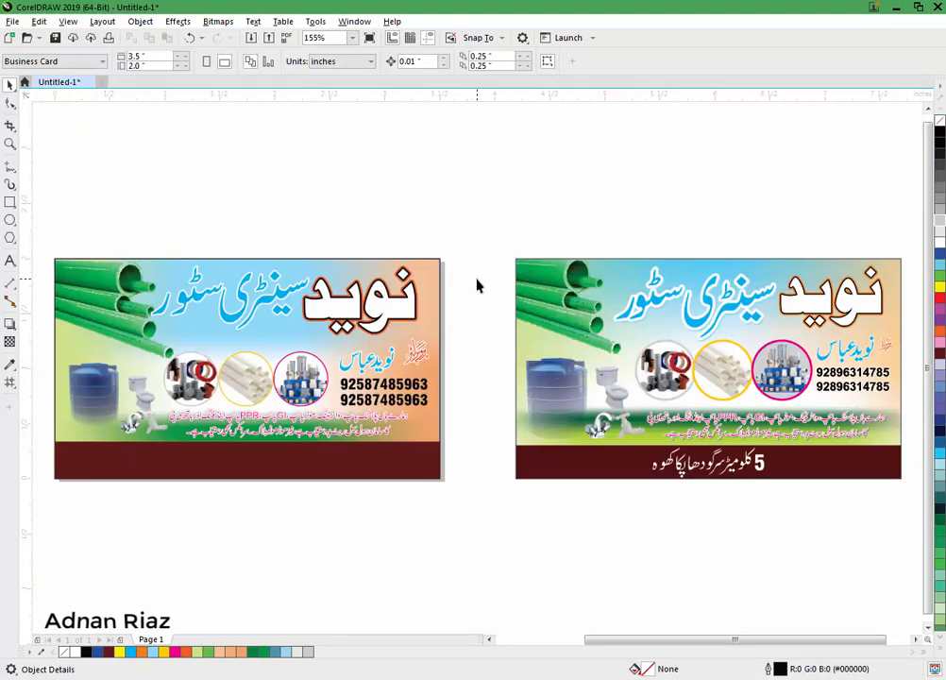
pyautogui.click(118, 375)
pyautogui.moveTo(130, 355); pyautogui.dragTo(139, 344)
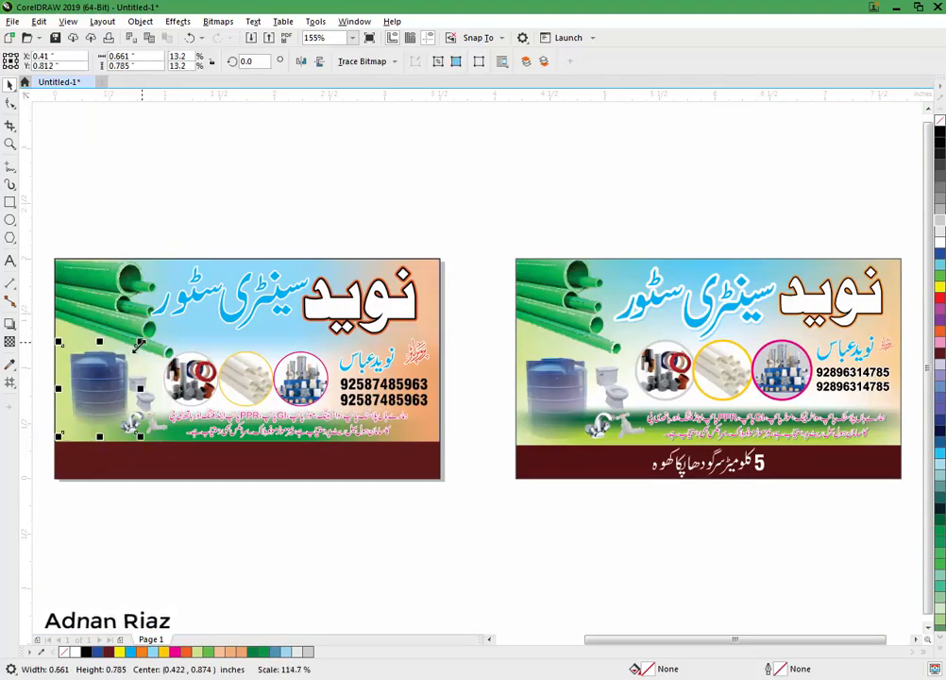
pyautogui.moveTo(116, 384); pyautogui.dragTo(106, 387)
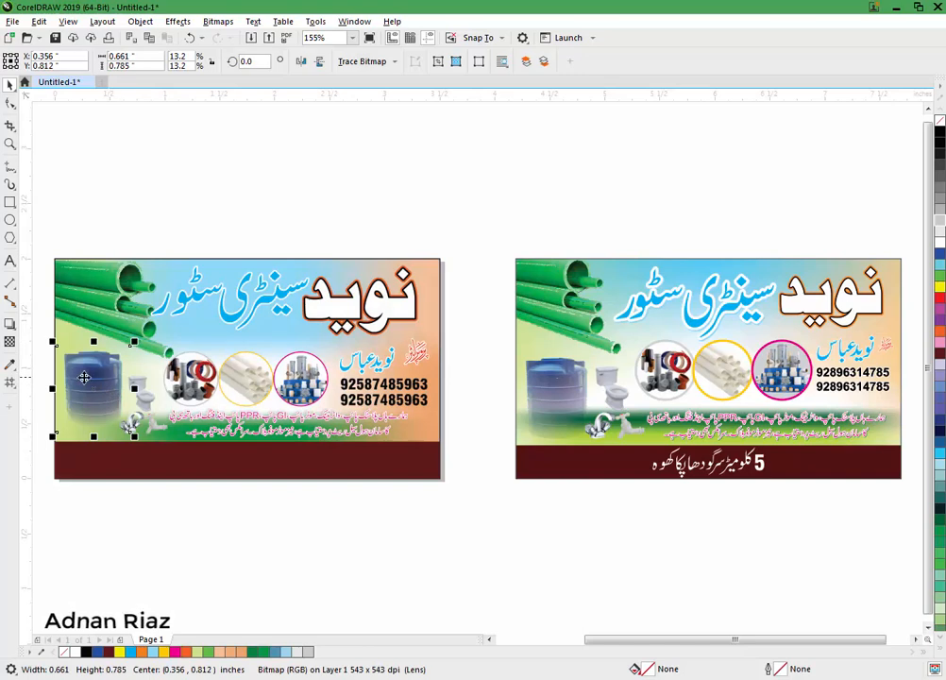
# Step: Adjust the two left-edge nodes so the tank picture reaches the card's left edge
pyautogui.click(10, 105)
pyautogui.scroll(3, 54, 208)
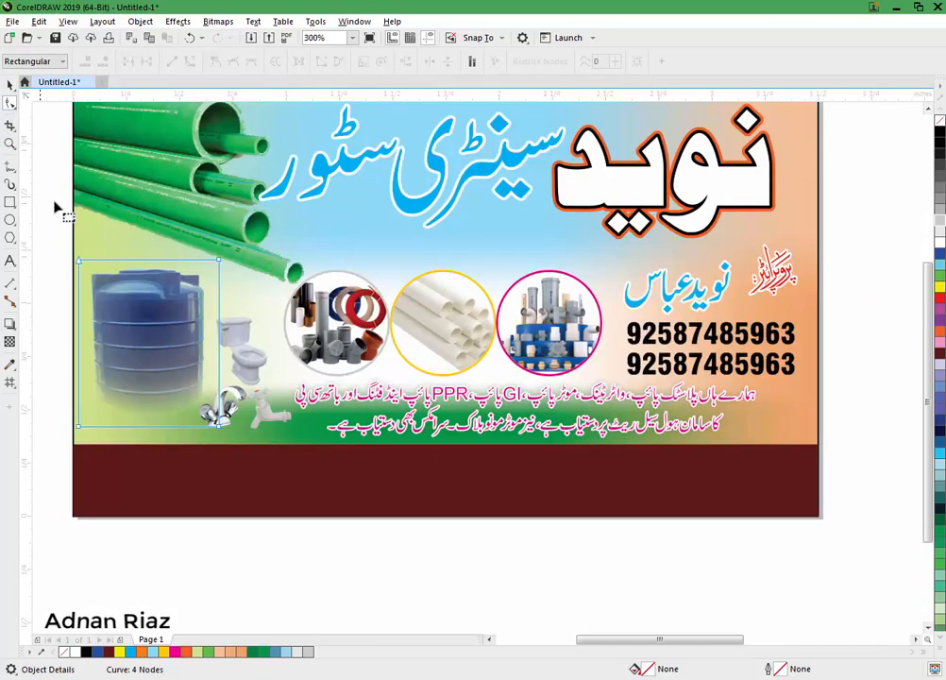
pyautogui.moveTo(108, 458); pyautogui.dragTo(89, 430)
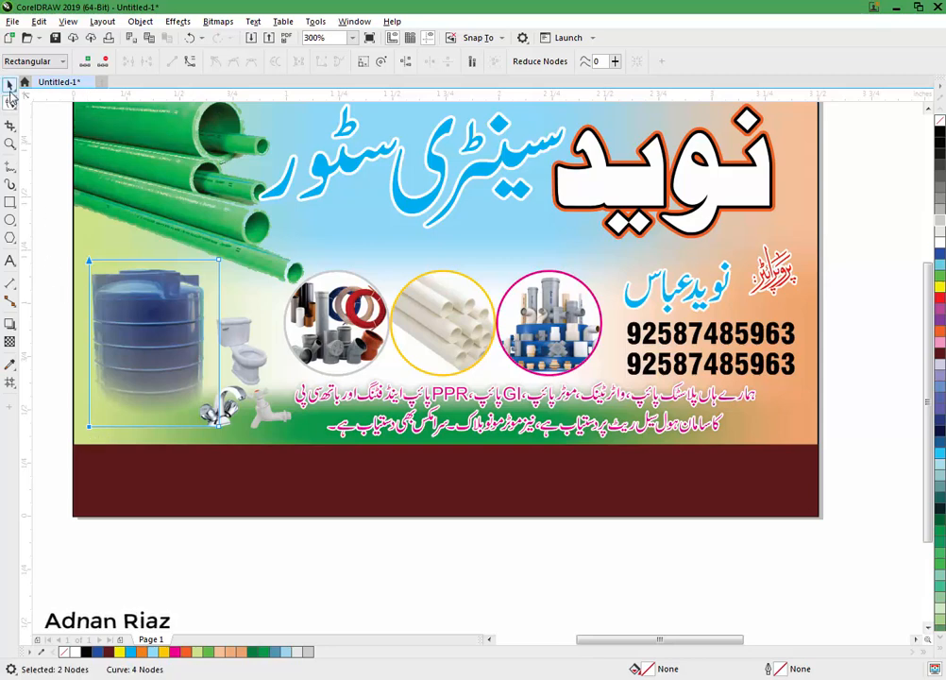
pyautogui.click(9, 84)
pyautogui.click(48, 322)
pyautogui.press('F4')
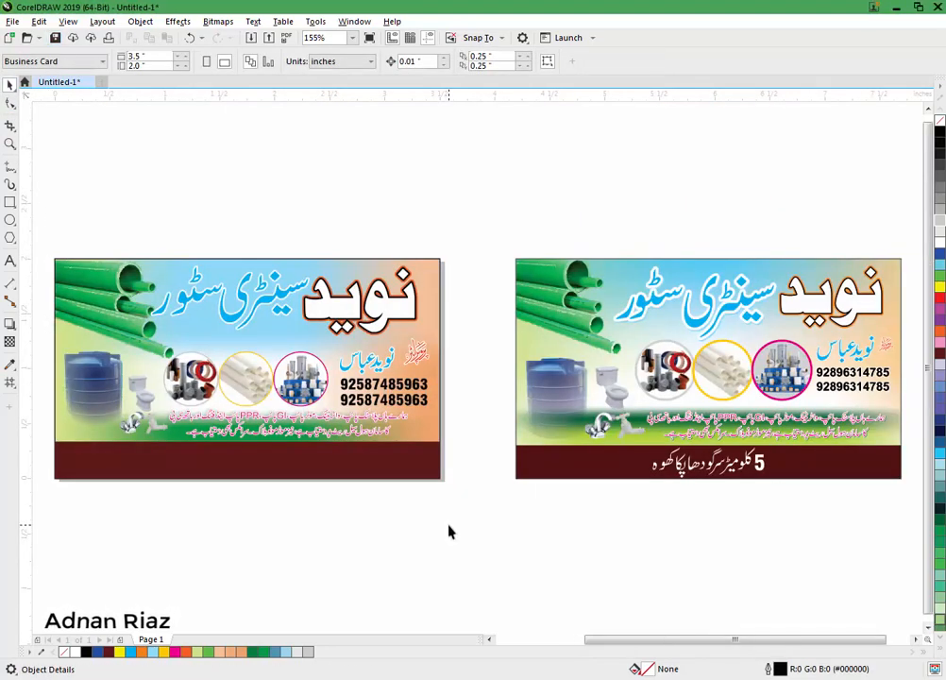
# Step: Copy the Urdu '5 کلومیٹر سرگودھا پکا کھوہ' address from the right card onto the left card's brown strip
pyautogui.moveTo(732, 469); pyautogui.dragTo(319, 486)
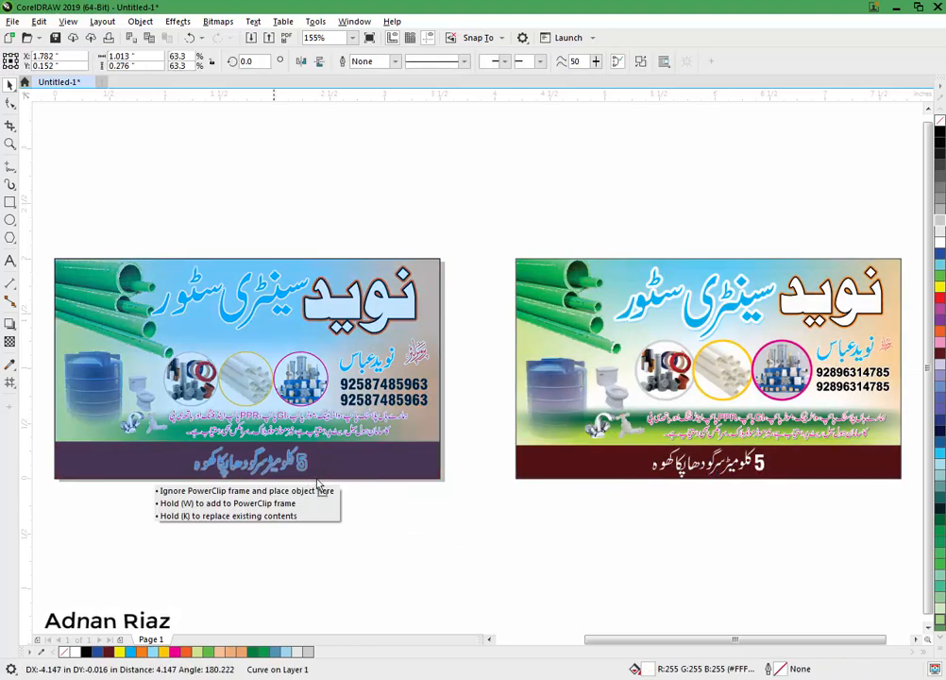
pyautogui.moveTo(269, 466); pyautogui.dragTo(269, 463)
pyautogui.scroll(2, 269, 463)
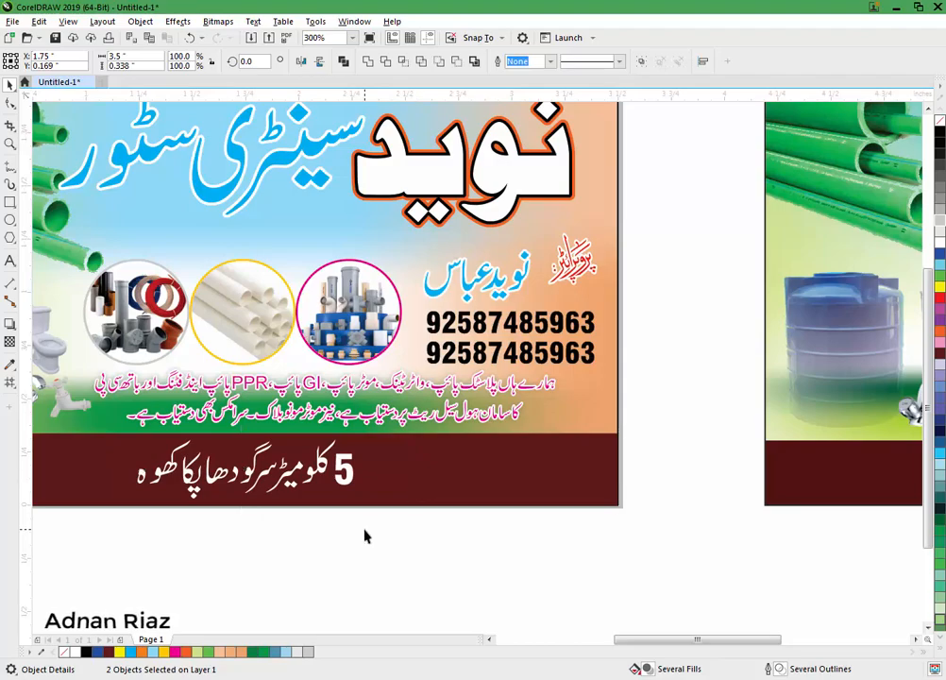
pyautogui.press('F3')
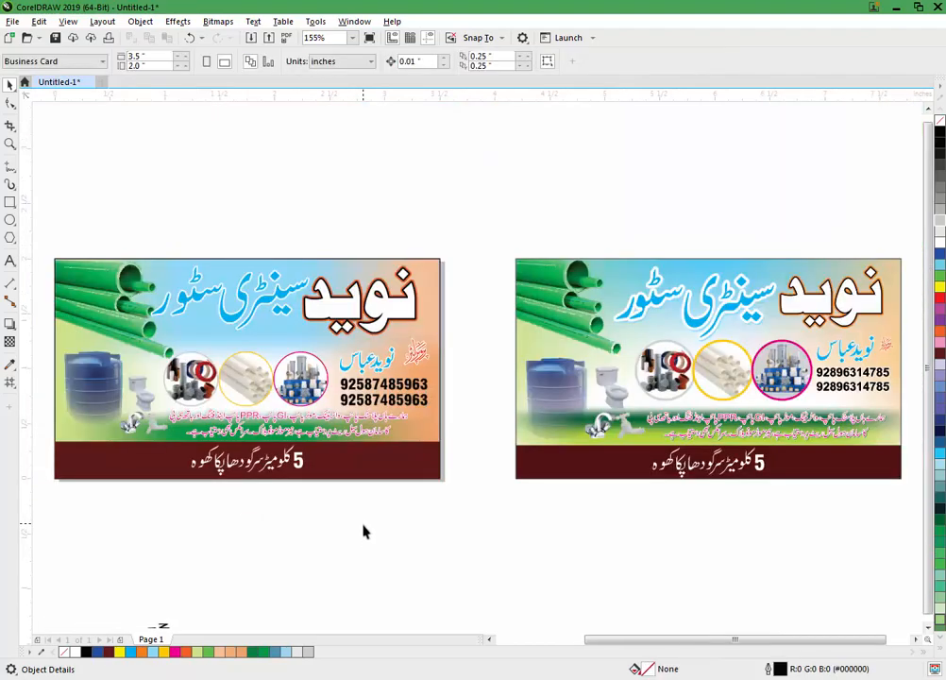